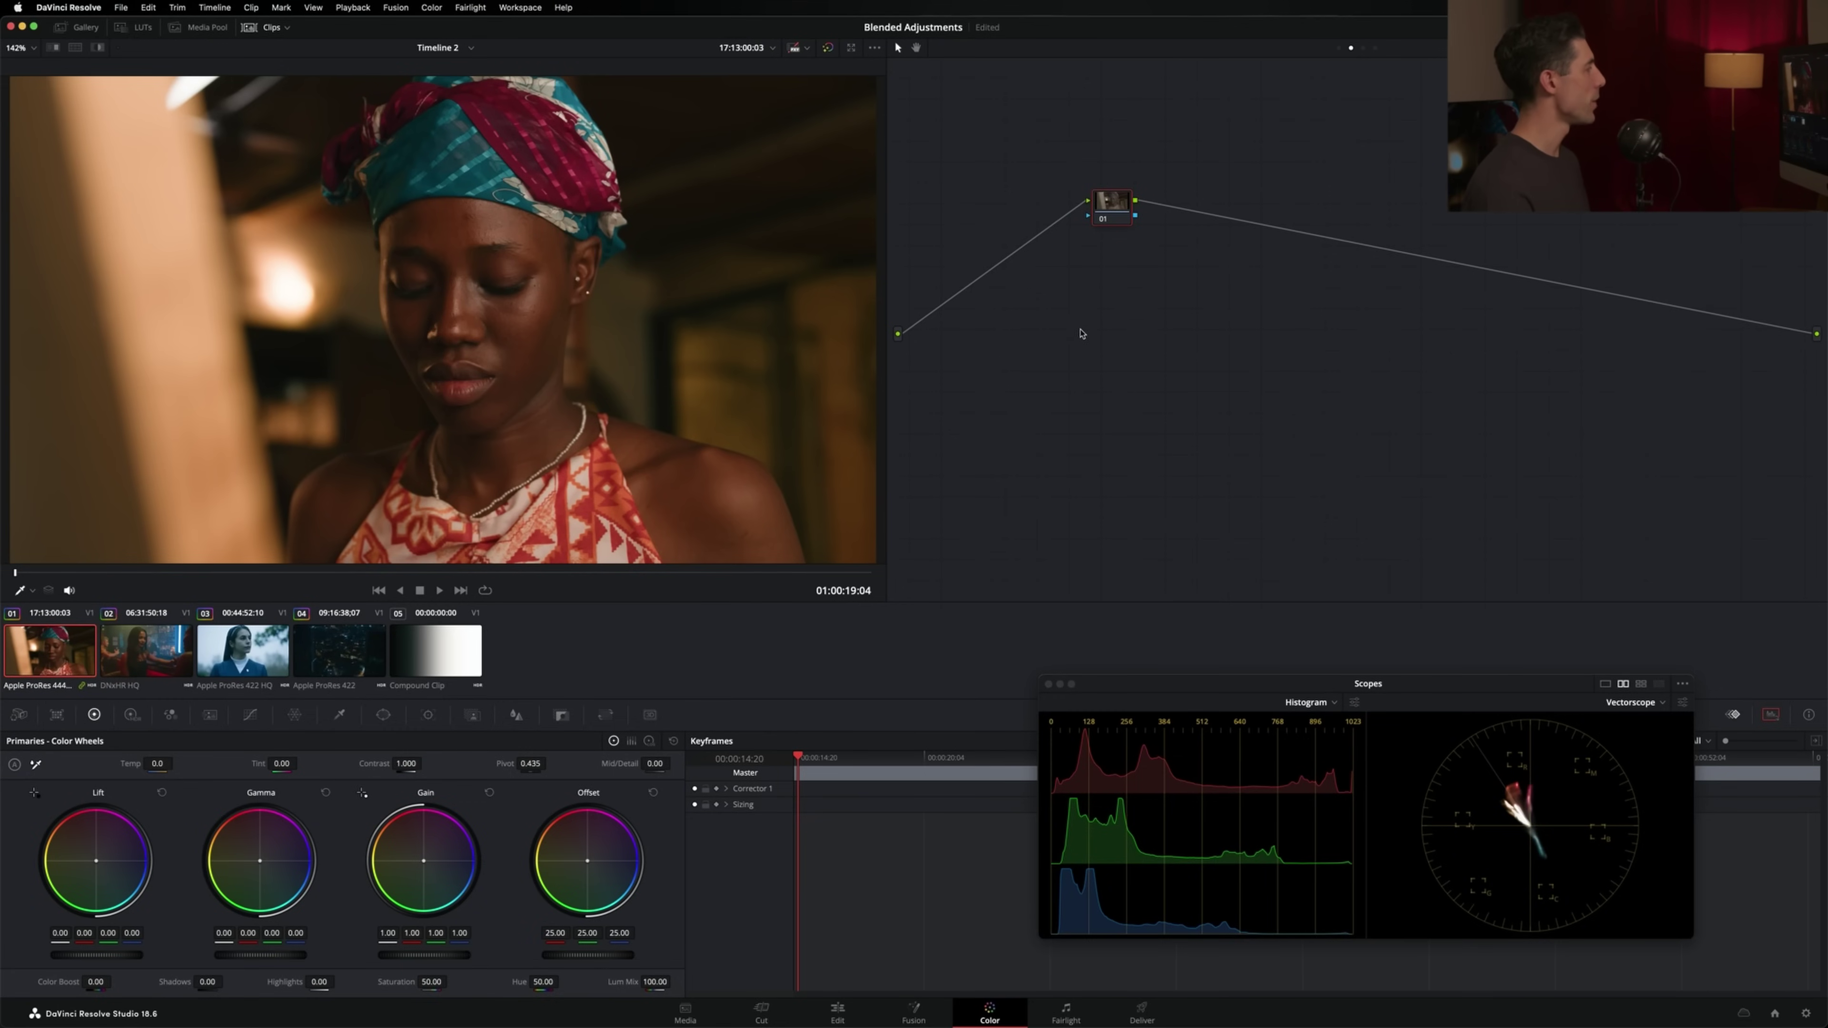
Step: Add a serial node after node 01 and label node 01 as EXP
{"action": "left_click_drag", "start_coordinate": [1113, 209], "coordinate": [1108, 215]}
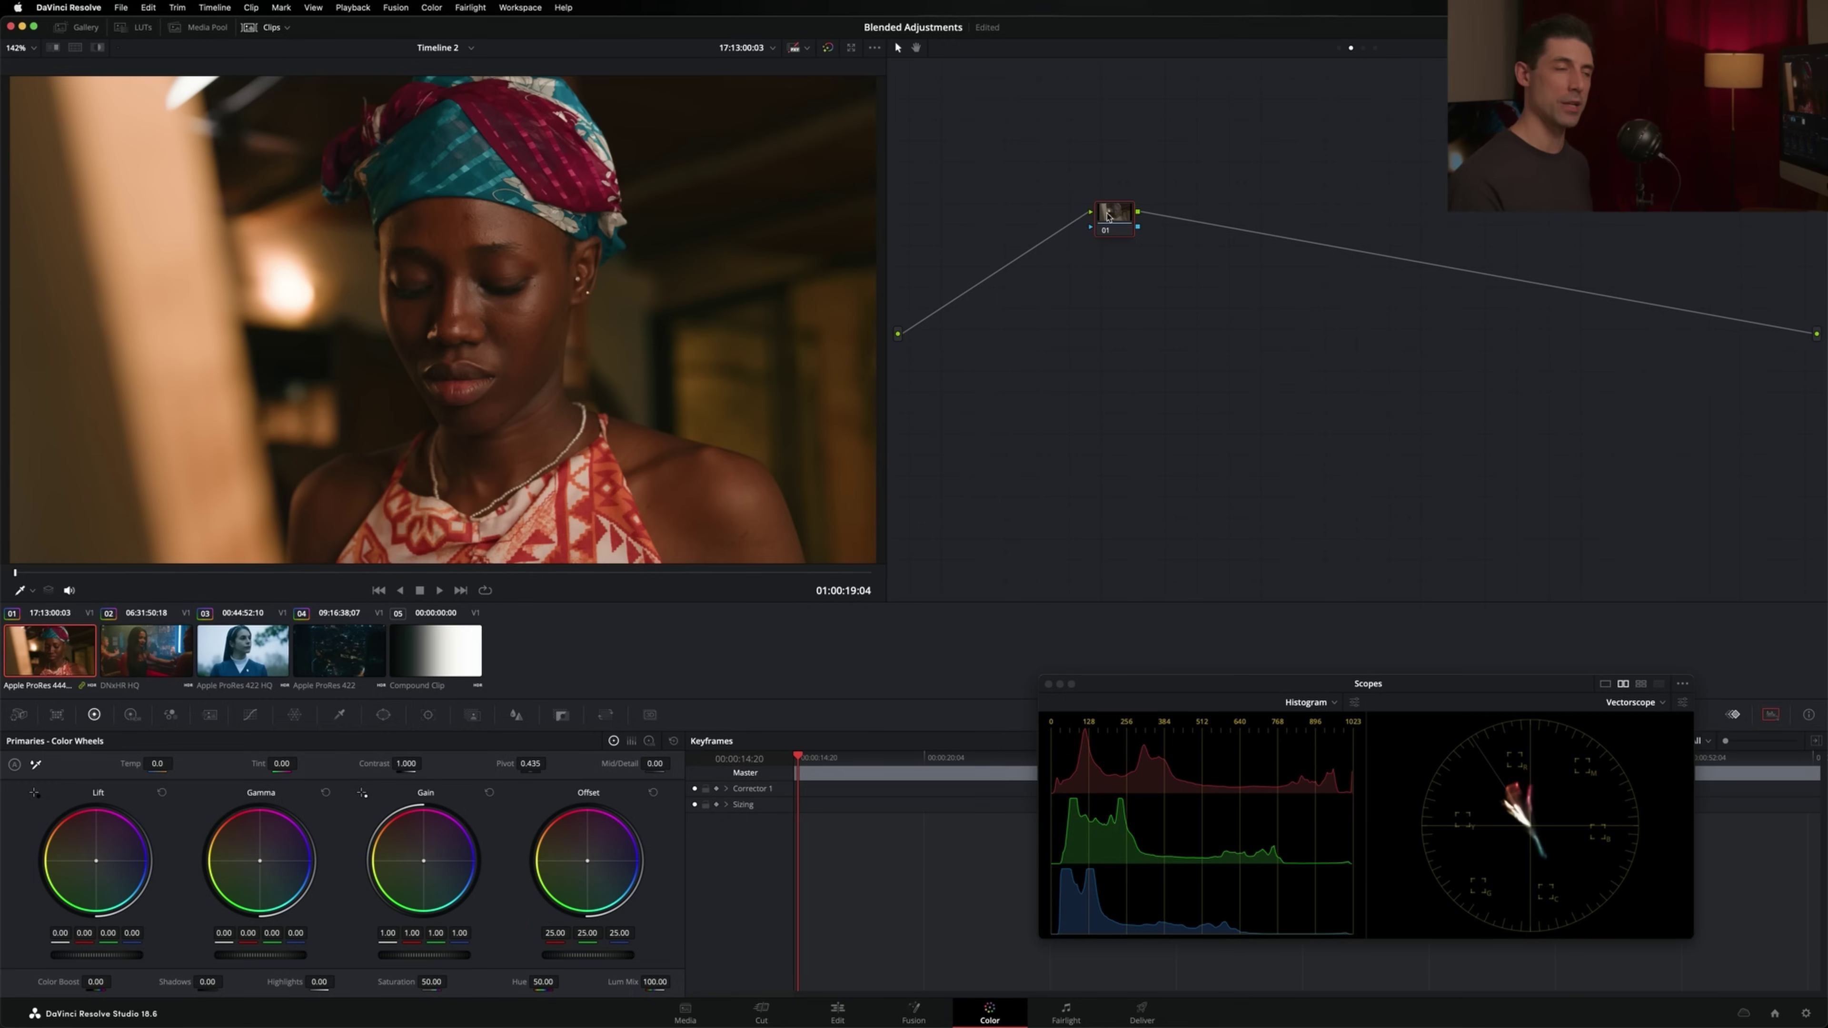
{"action": "key", "text": "alt+s"}
{"action": "right_click", "coordinate": [1112, 217]}
{"action": "left_click", "coordinate": [1150, 234]}
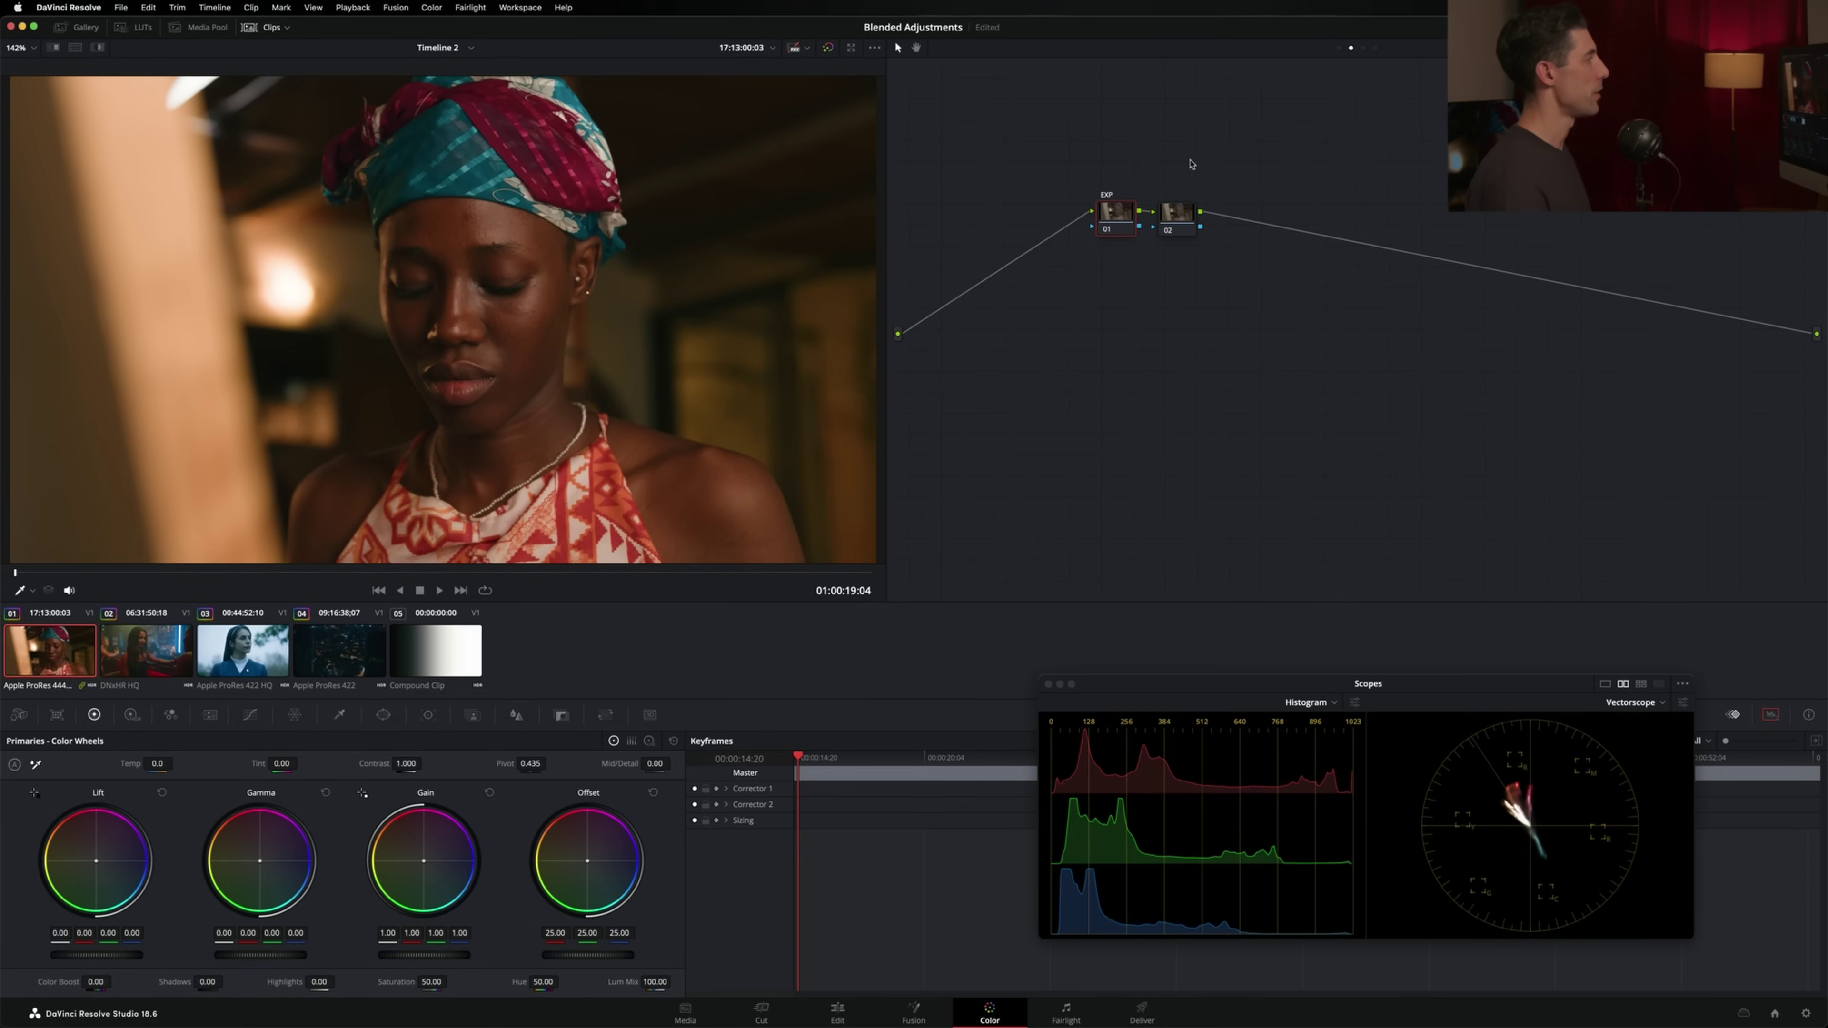
Step: Label the second node RATIO and space the two nodes neatly side by side
{"action": "left_click", "coordinate": [1178, 213]}
{"action": "right_click", "coordinate": [1180, 210]}
{"action": "left_click", "coordinate": [1205, 234]}
{"action": "type", "text": "RATIO"}
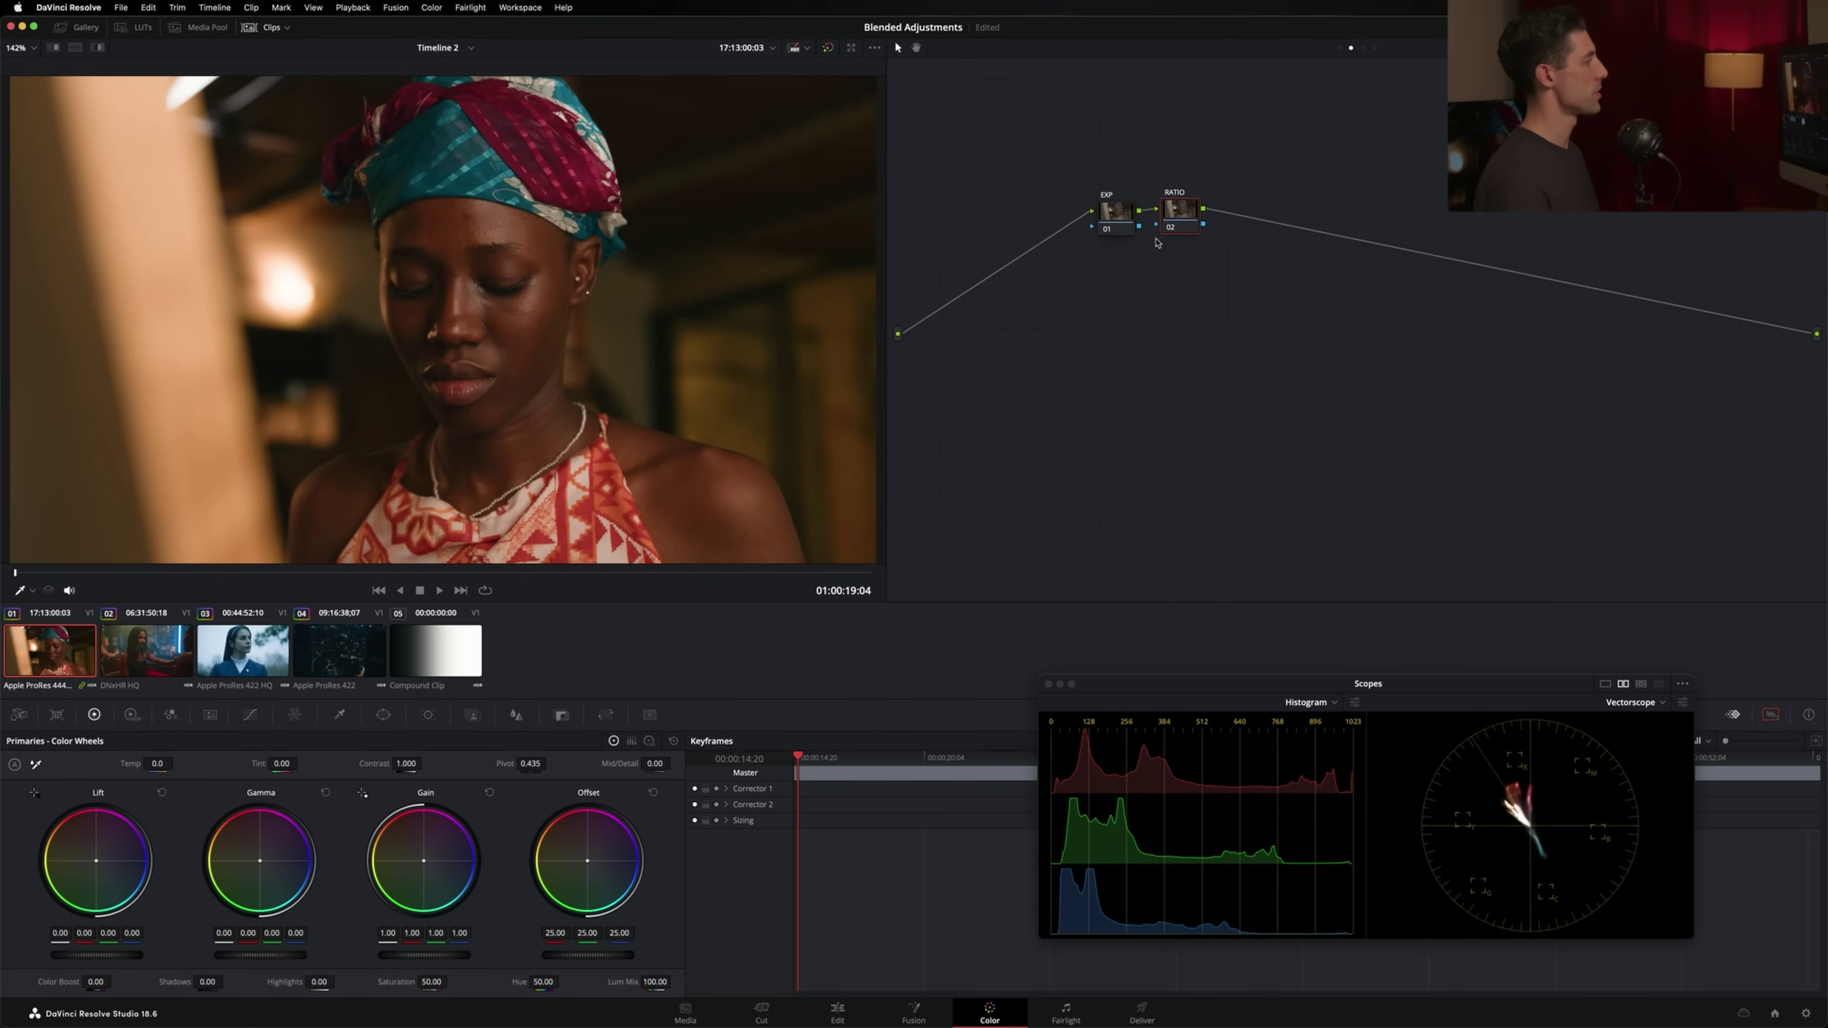
{"action": "left_click_drag", "start_coordinate": [1109, 218], "coordinate": [1111, 220]}
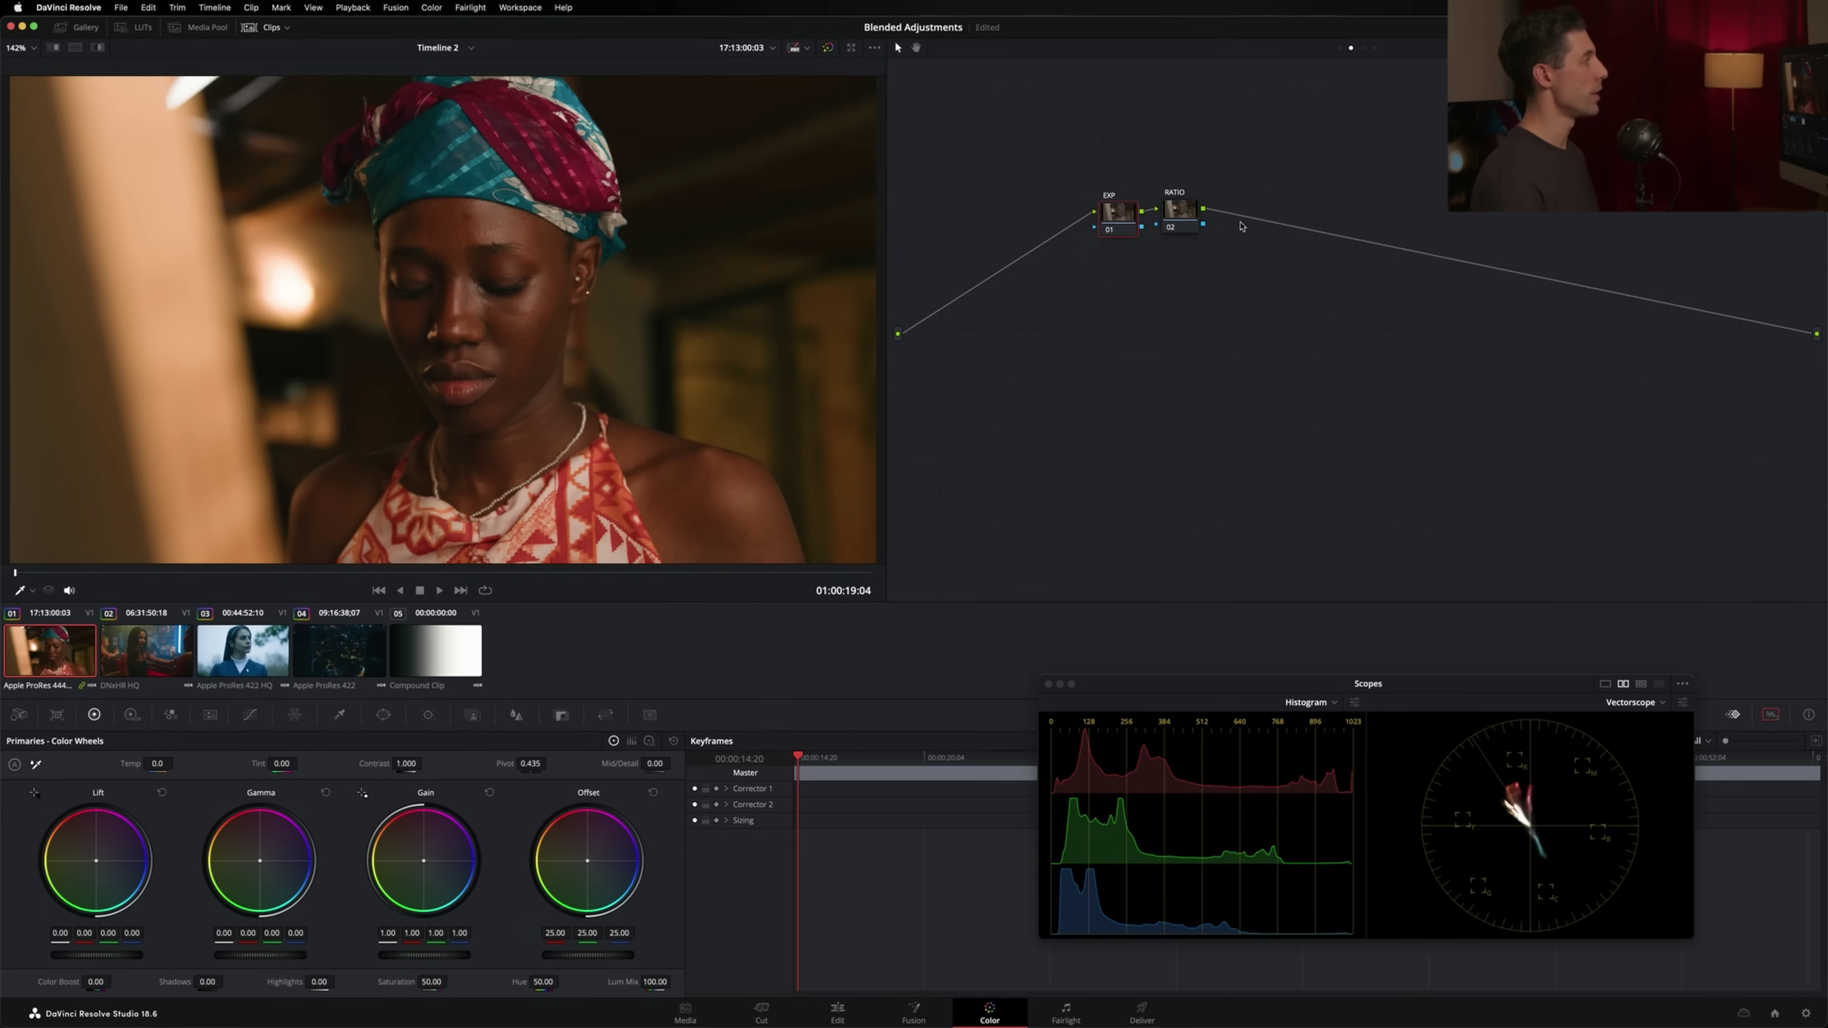
{"action": "left_click_drag", "start_coordinate": [1186, 213], "coordinate": [1197, 215]}
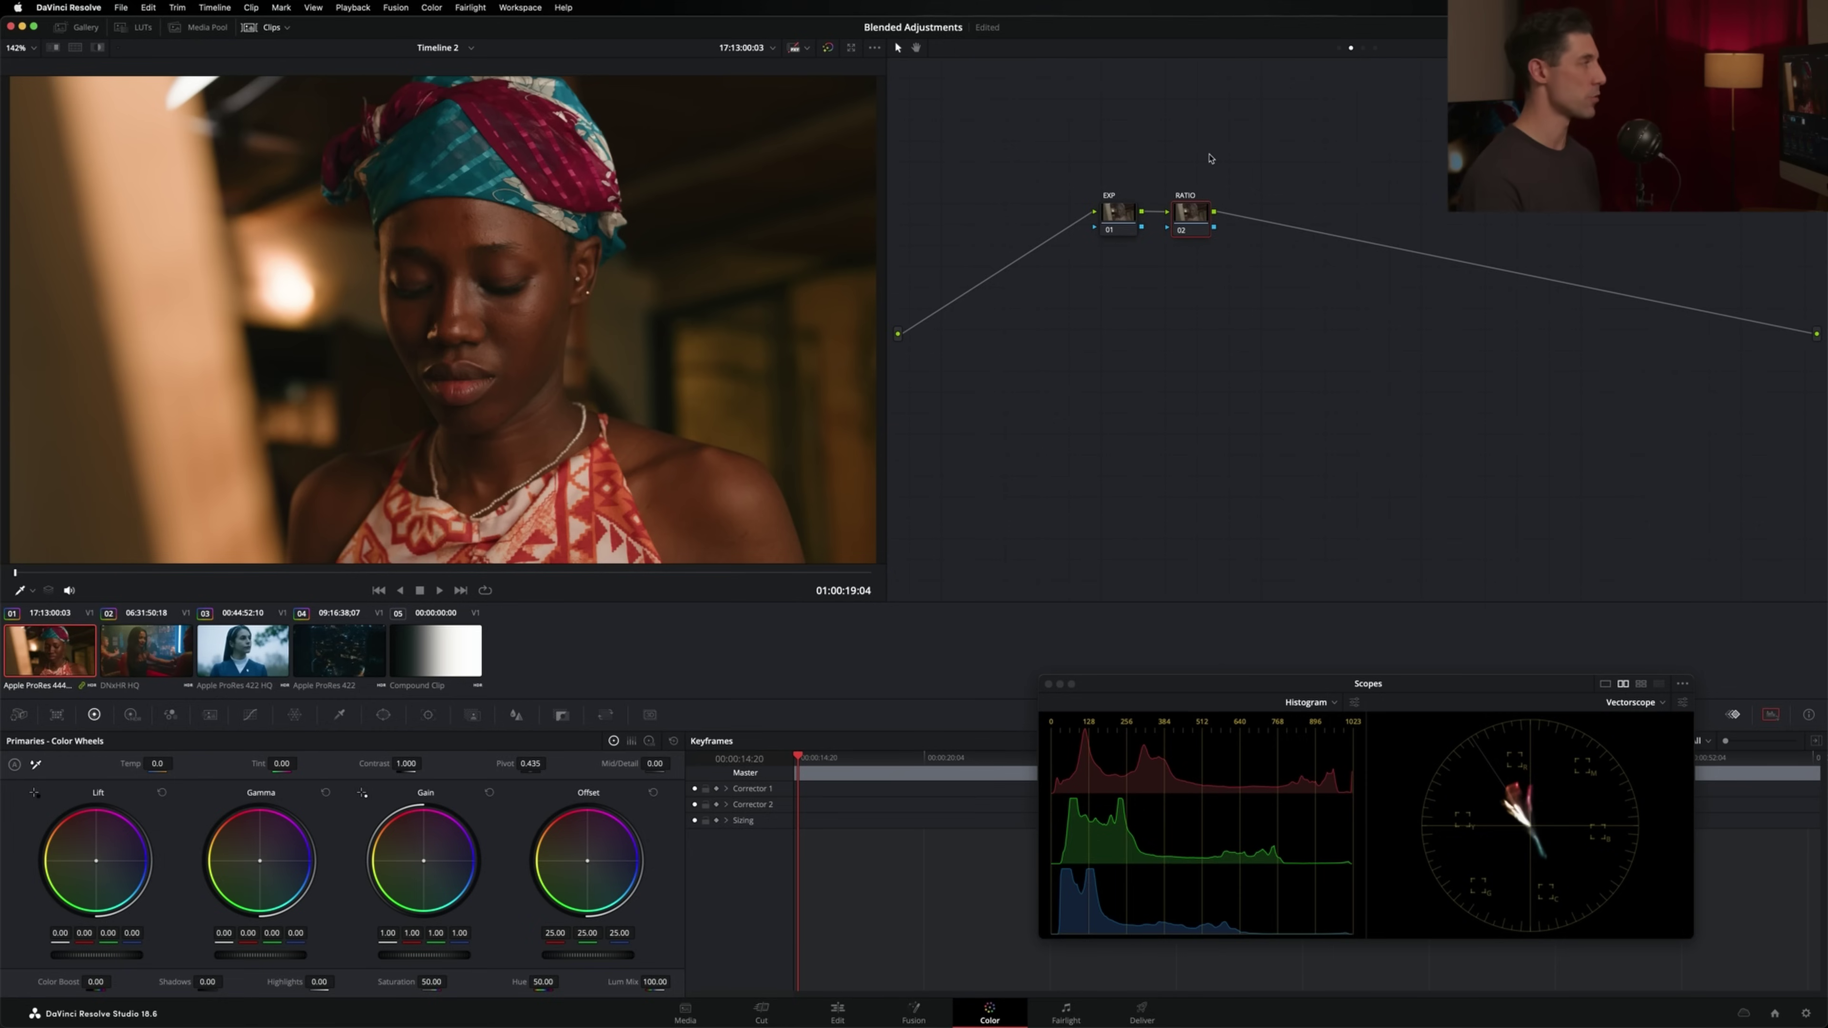
Step: Reset all grades and nodes so a single node remains, and label it PRIM
{"action": "right_click", "coordinate": [1191, 282]}
{"action": "left_click", "coordinate": [1218, 291]}
{"action": "right_click", "coordinate": [1117, 199]}
{"action": "left_click", "coordinate": [1167, 223]}
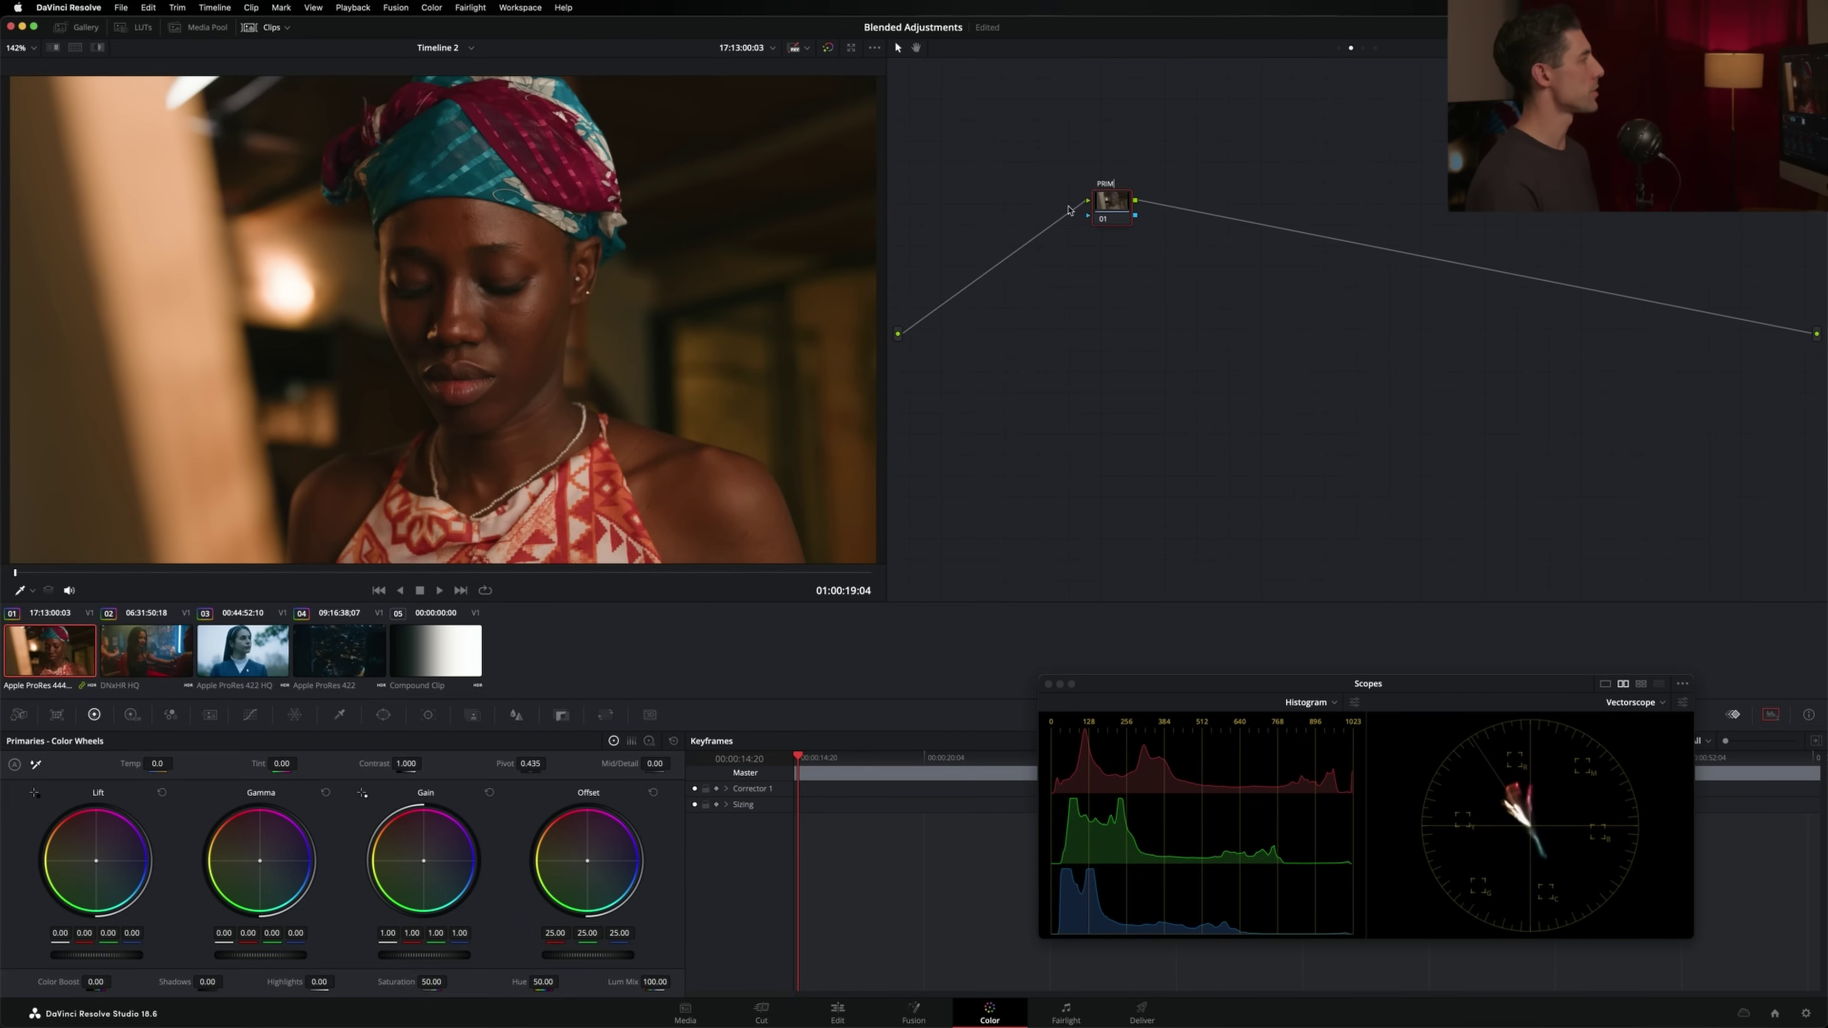
{"action": "left_click_drag", "start_coordinate": [1120, 206], "coordinate": [1129, 218]}
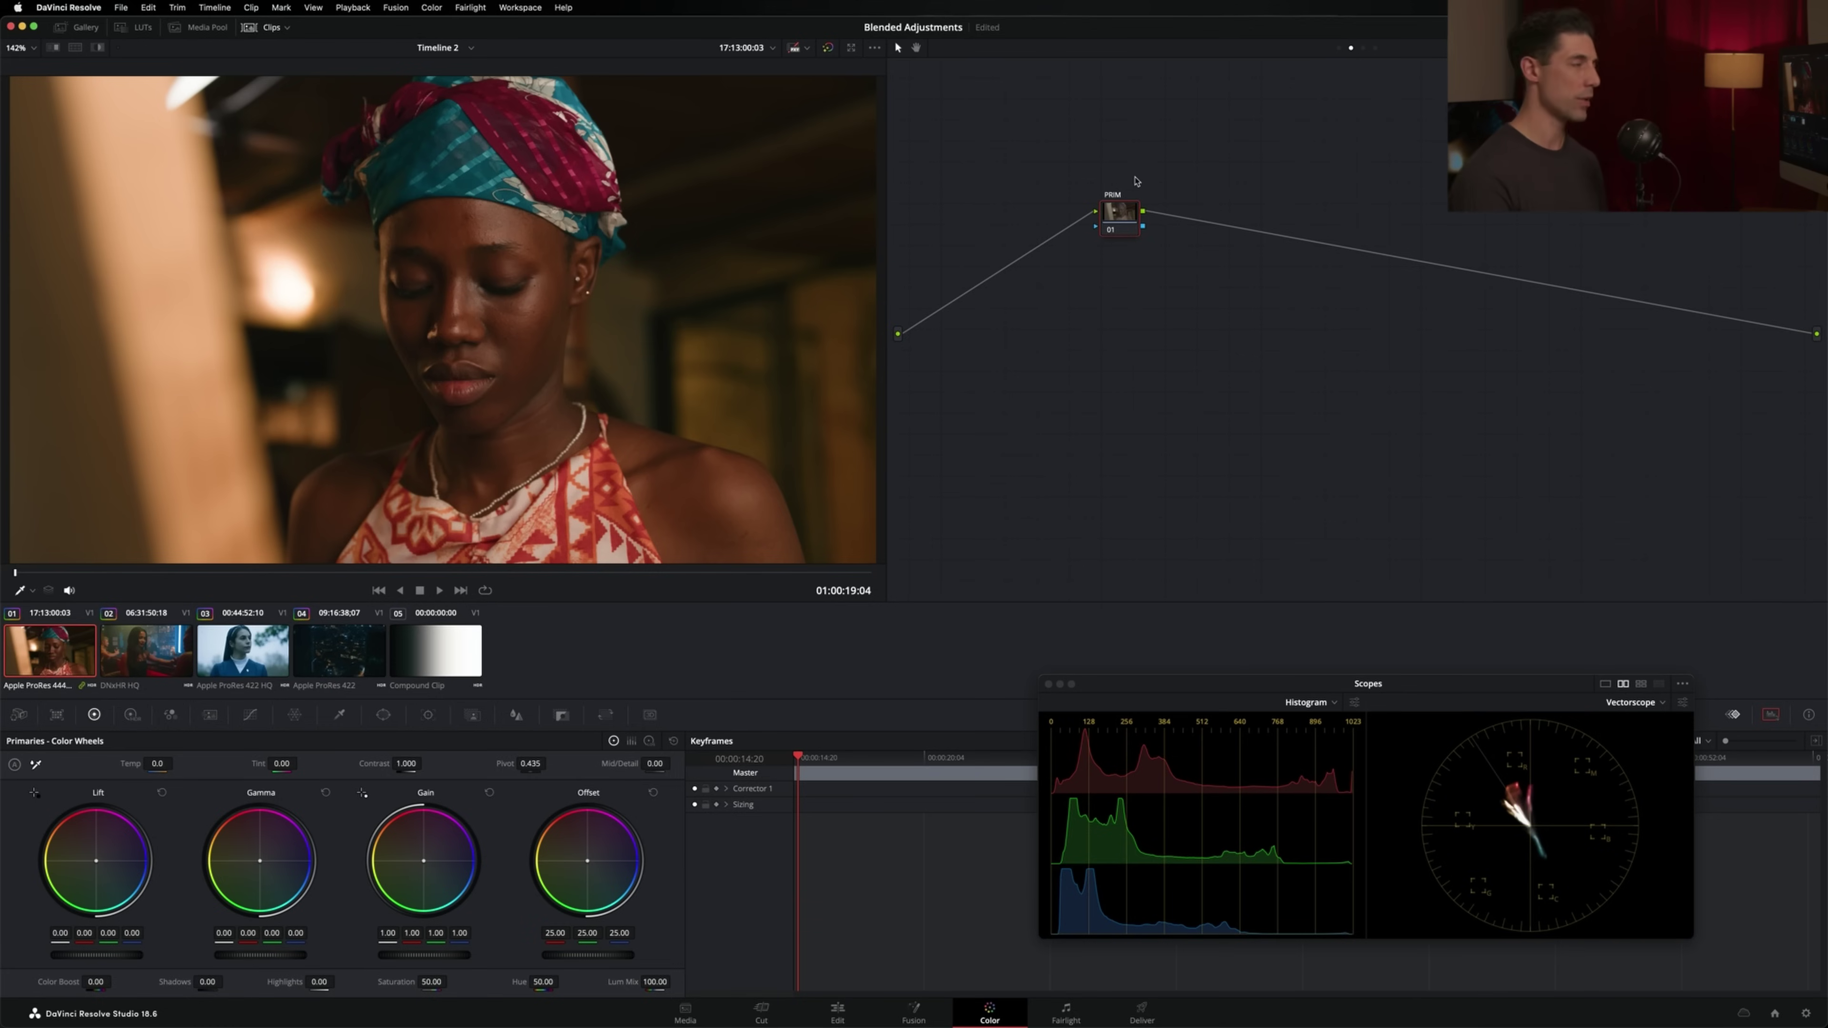
Step: Play the first clip forward to the frame at 01:00:23:07 and slightly reposition the PRIM node
{"action": "key", "text": "space"}
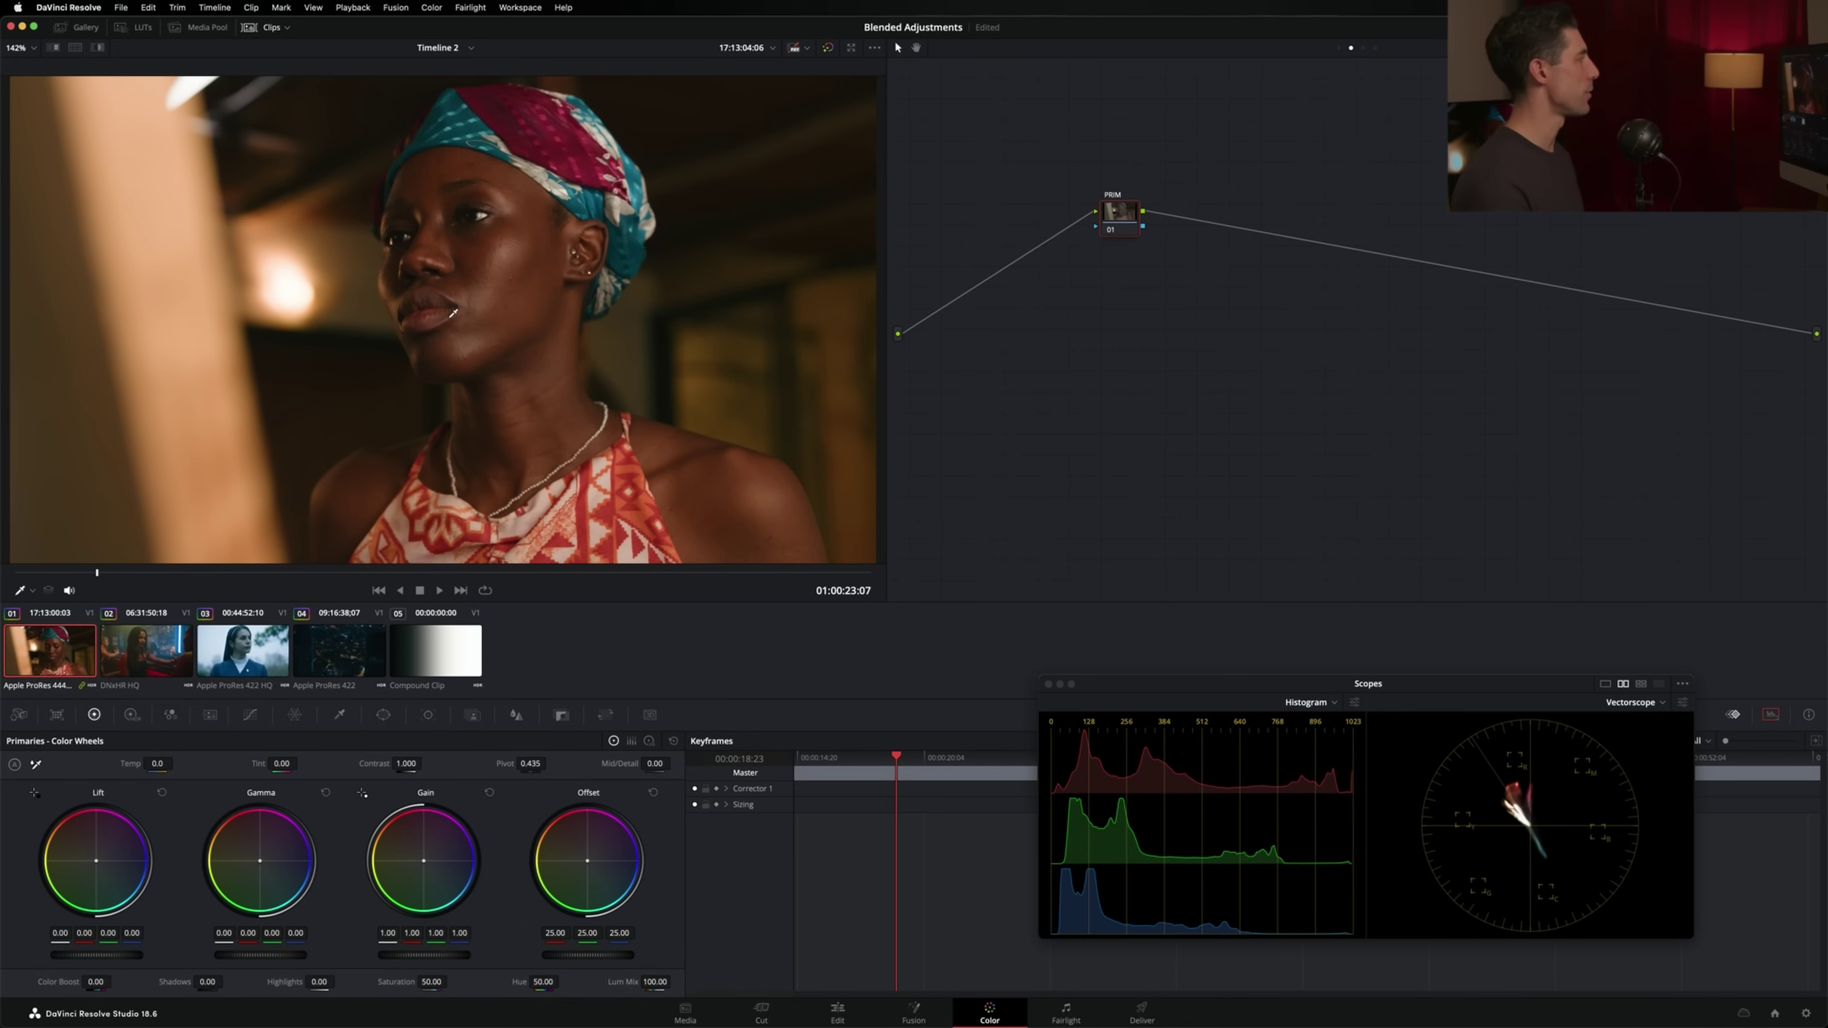
{"action": "left_click_drag", "start_coordinate": [1132, 219], "coordinate": [1140, 231]}
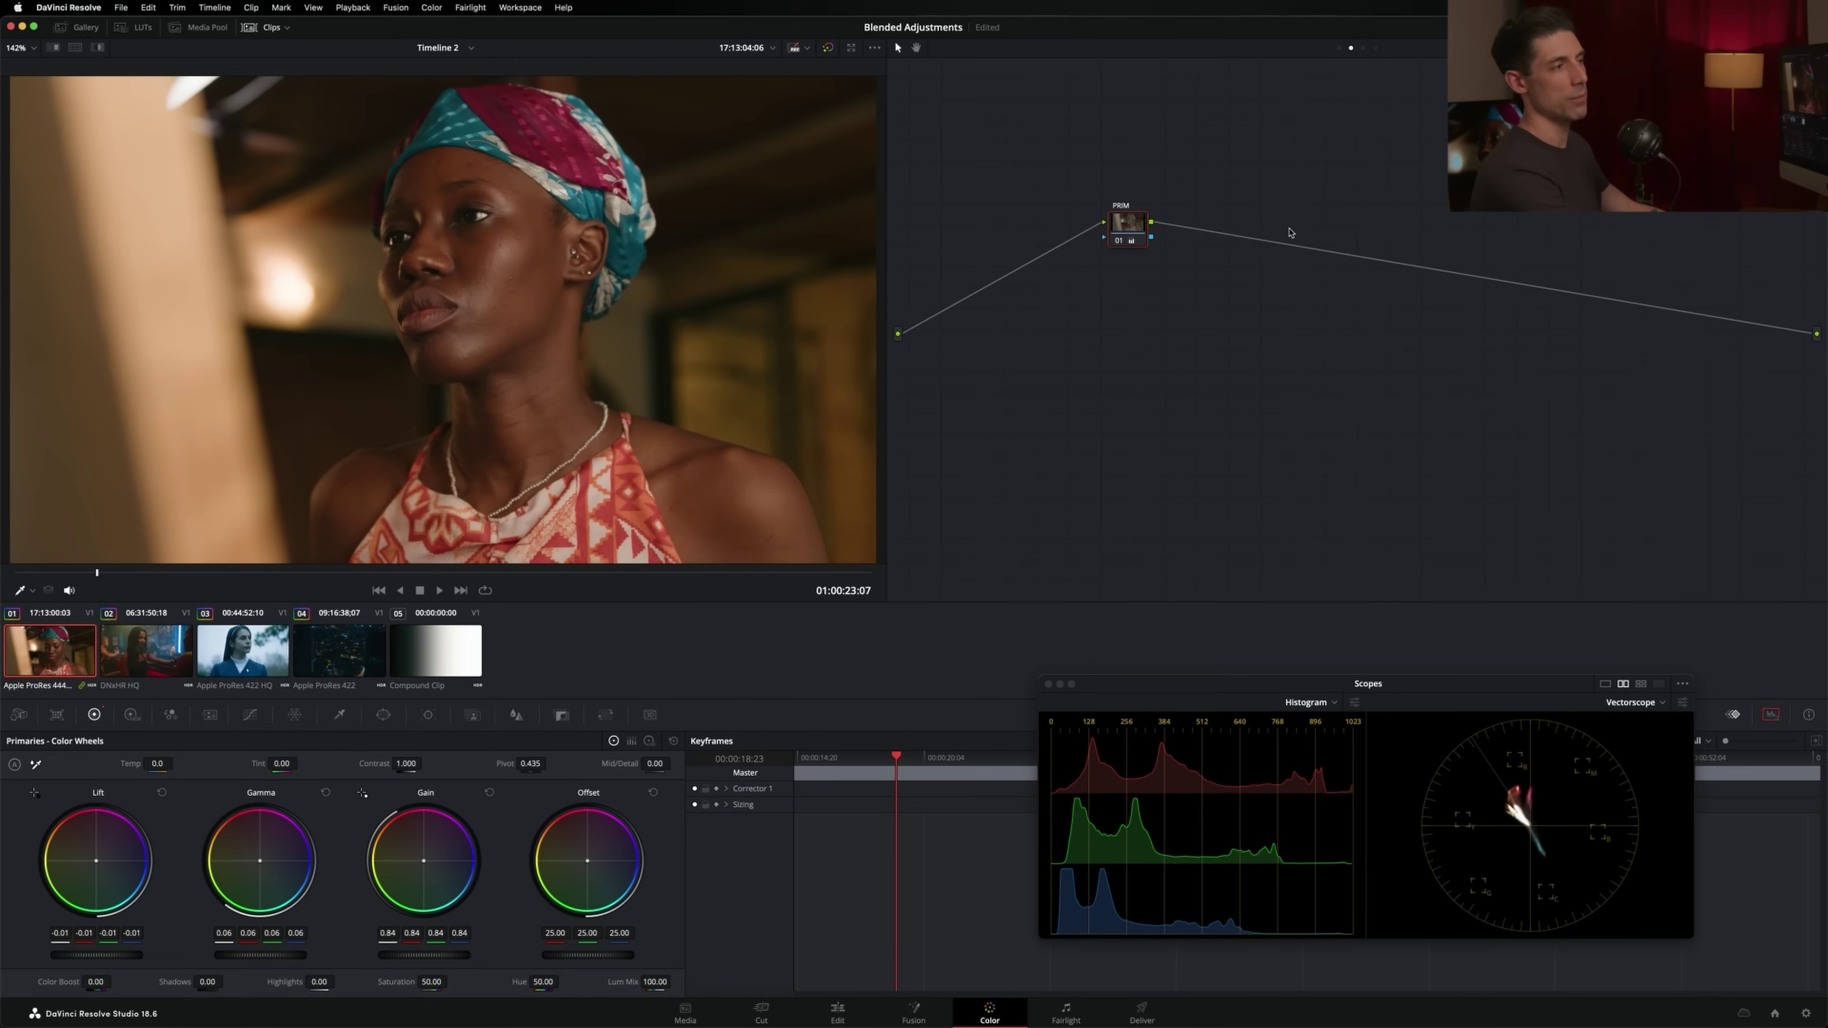
Step: Compare the portrait with and without the PRIM node's grade by repeatedly disabling and re-enabling the node
{"action": "key", "text": "super+d"}
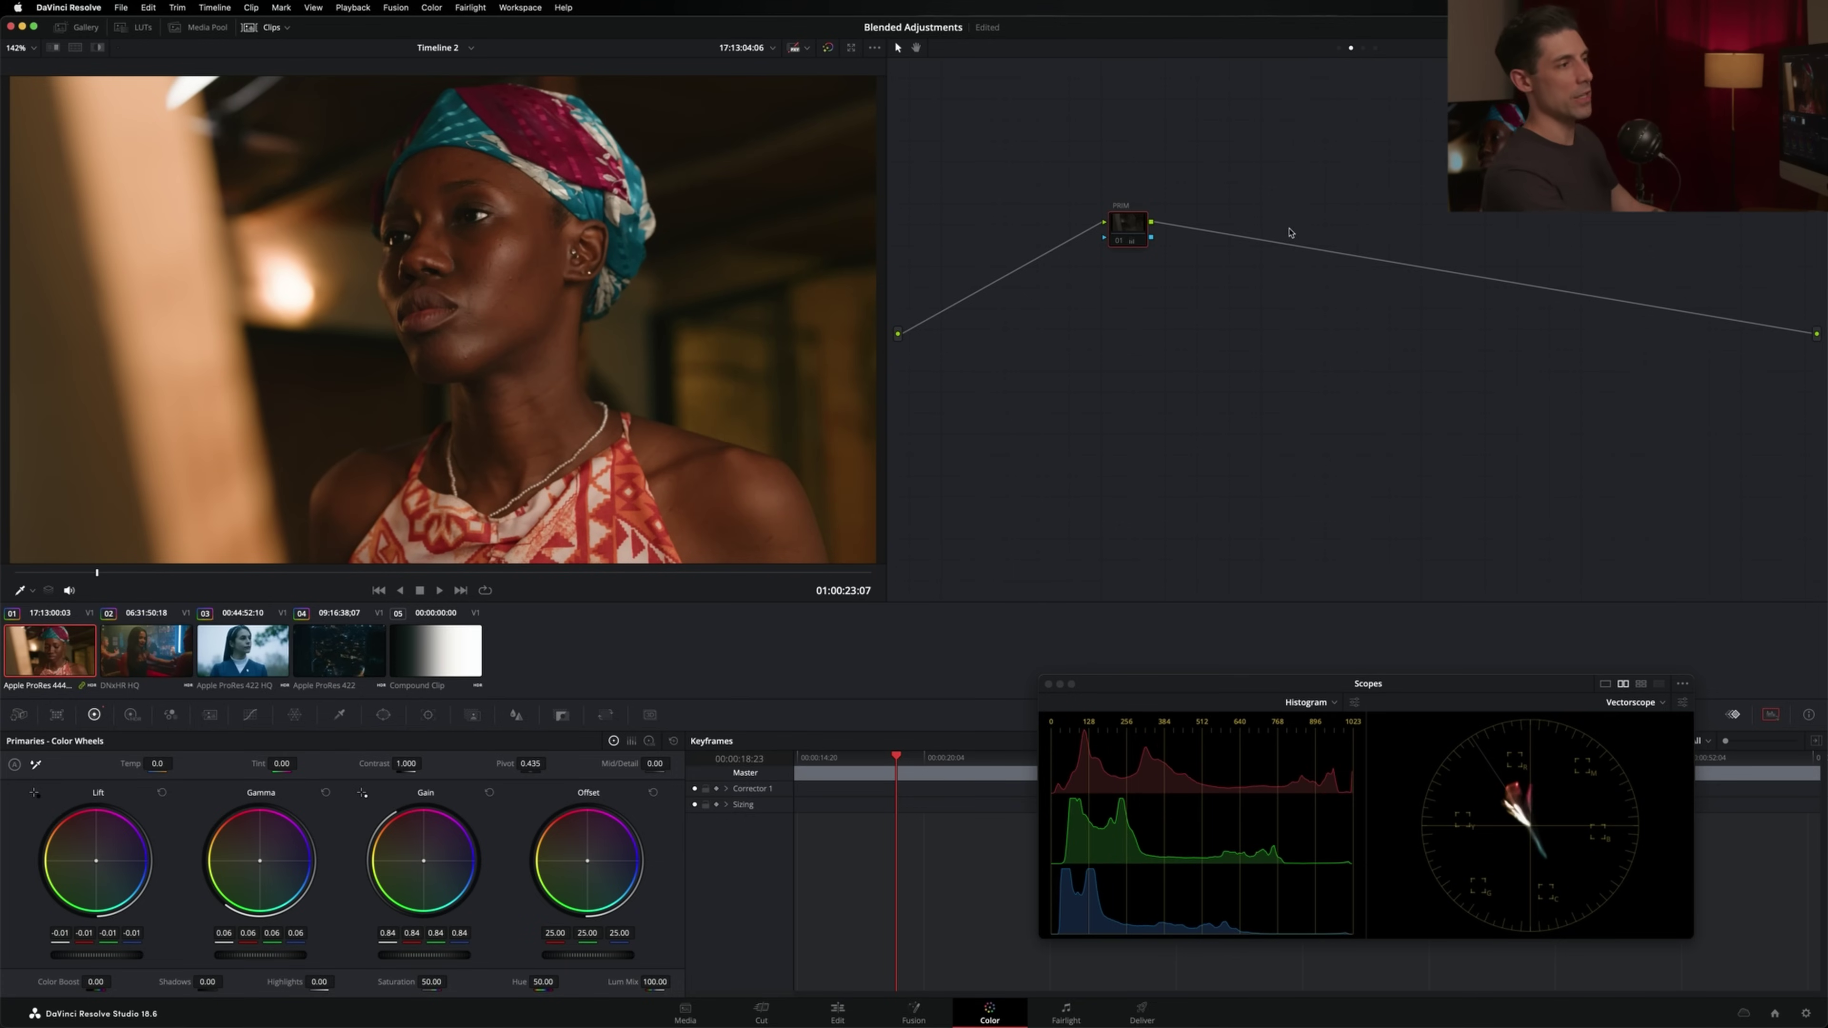
{"action": "key", "text": "super+d"}
{"action": "key", "text": "super+d"}
{"action": "key", "text": "super+d"}
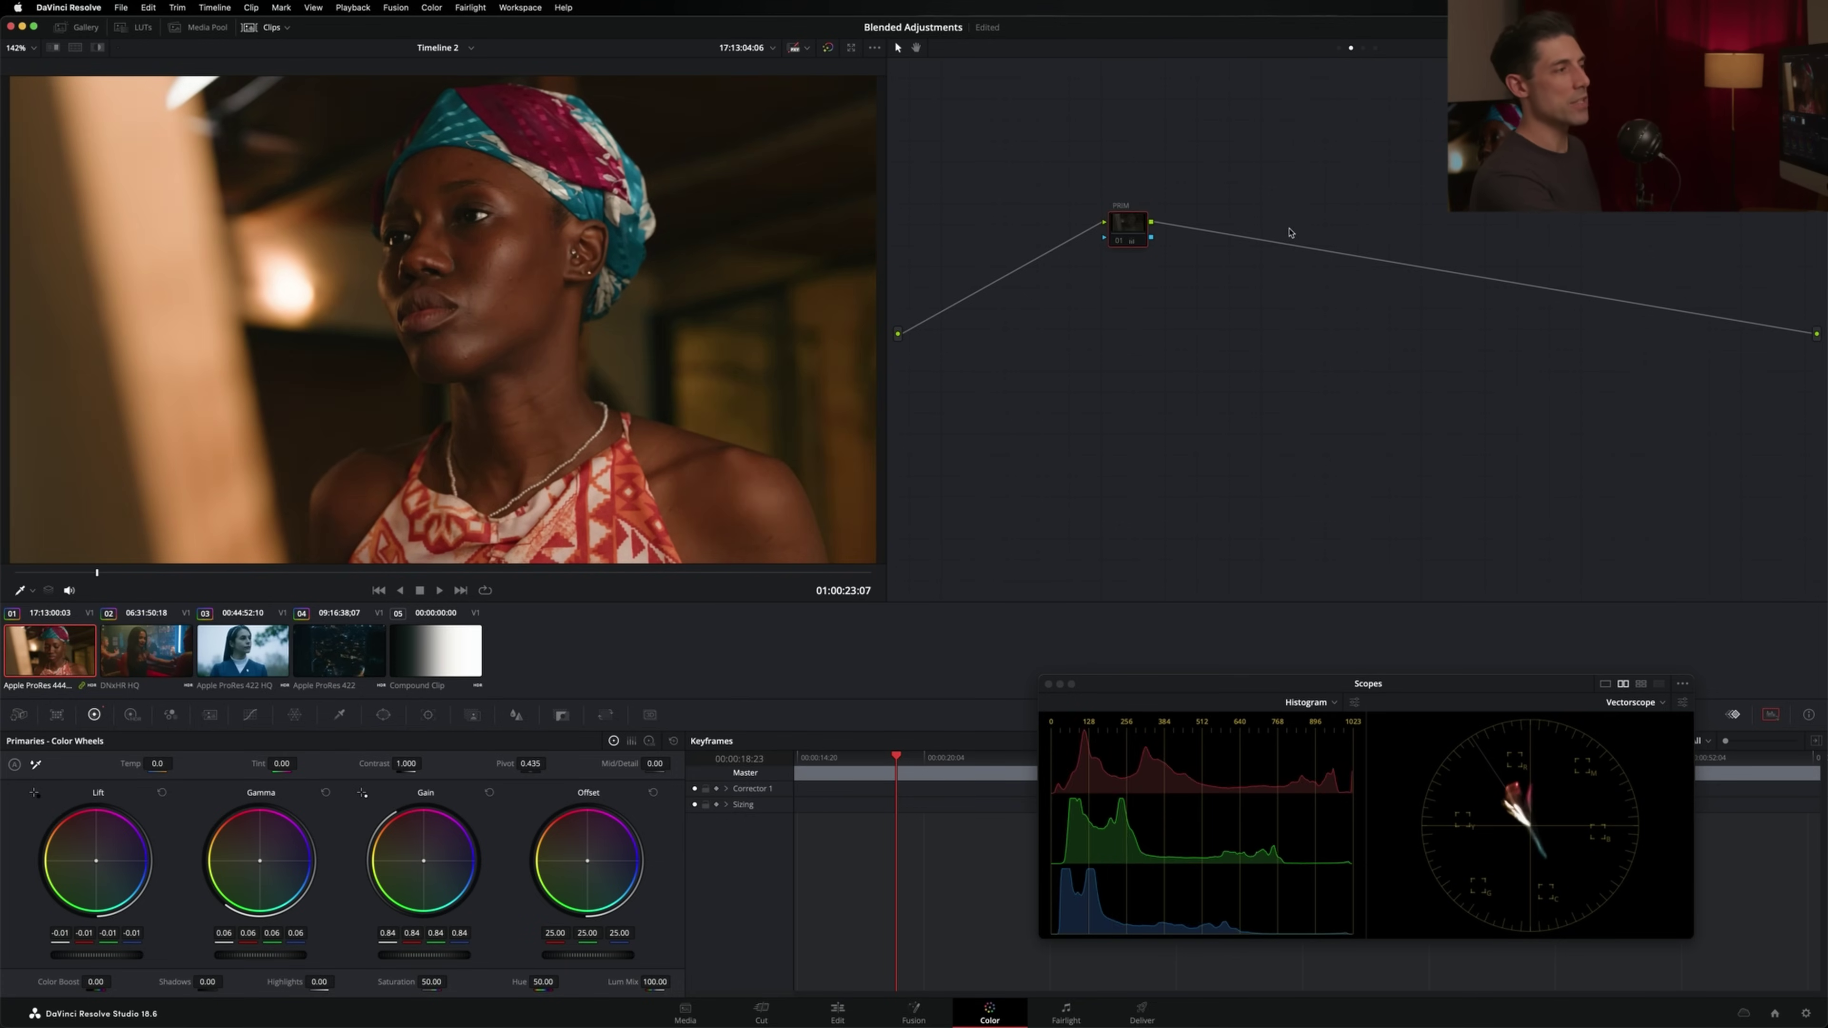
{"action": "key", "text": "super+d"}
{"action": "key", "text": "super+d"}
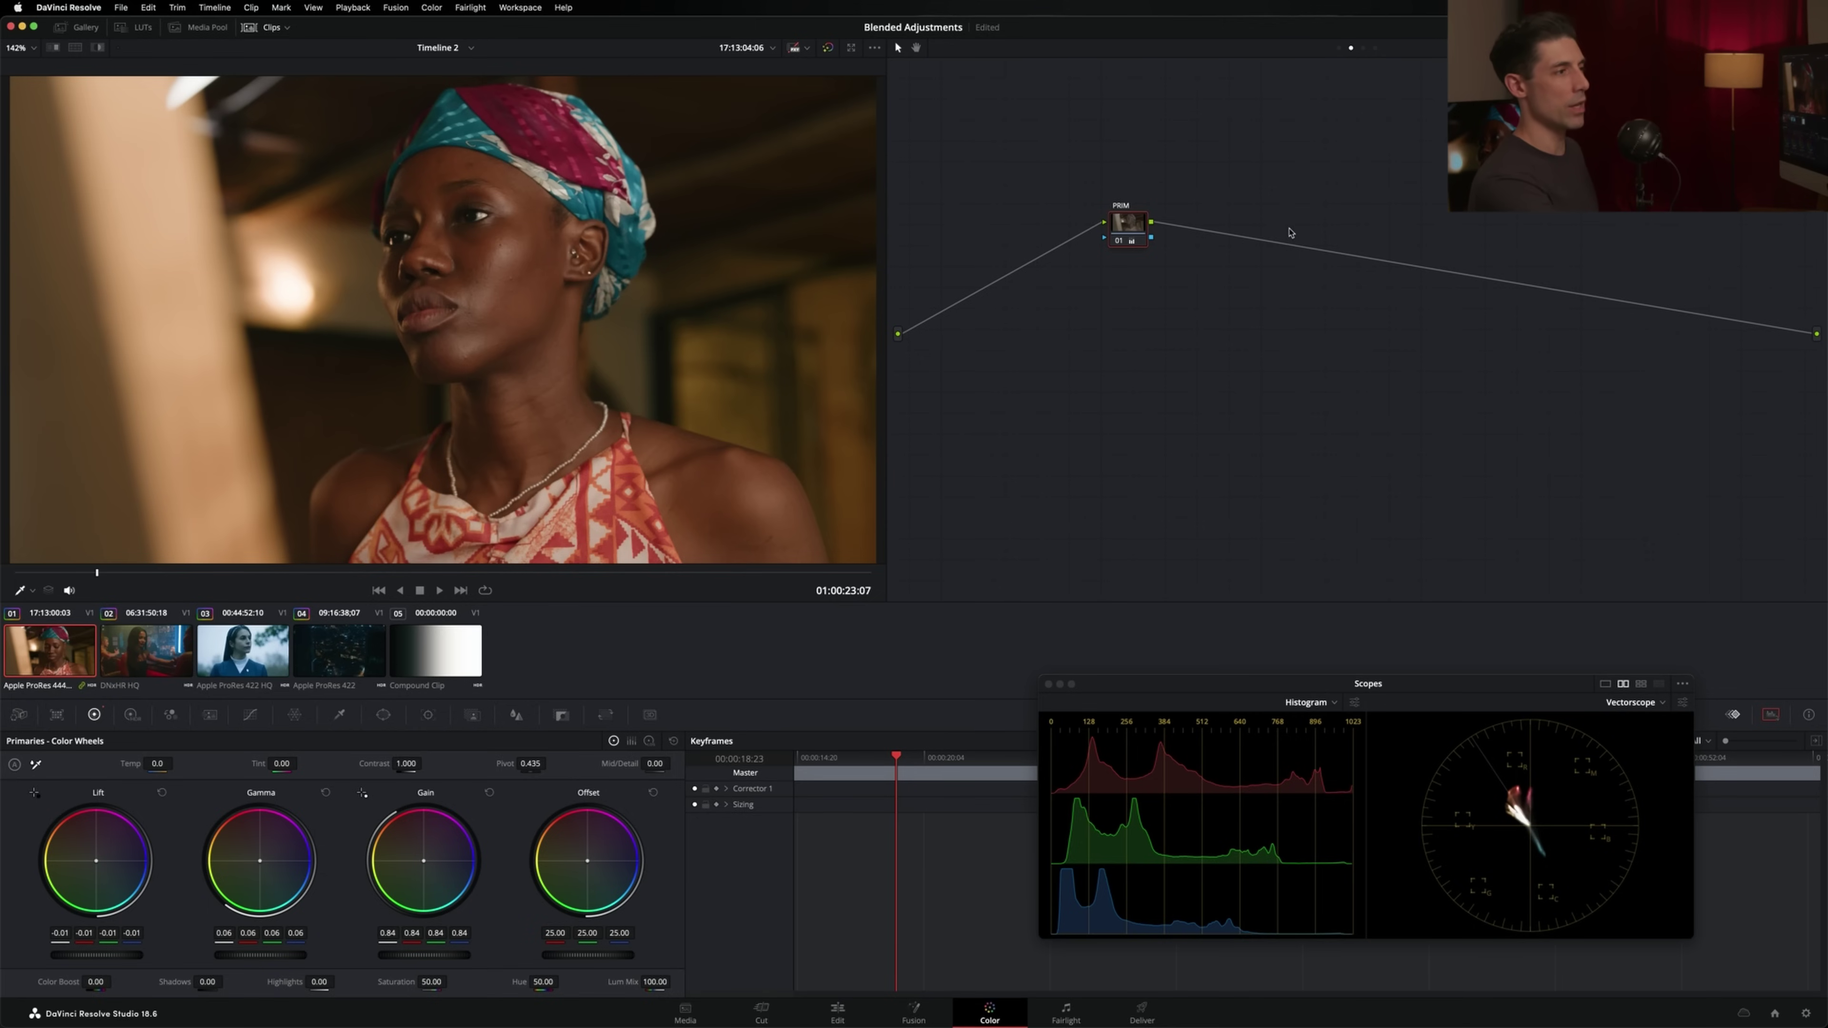
{"action": "key", "text": "super+d"}
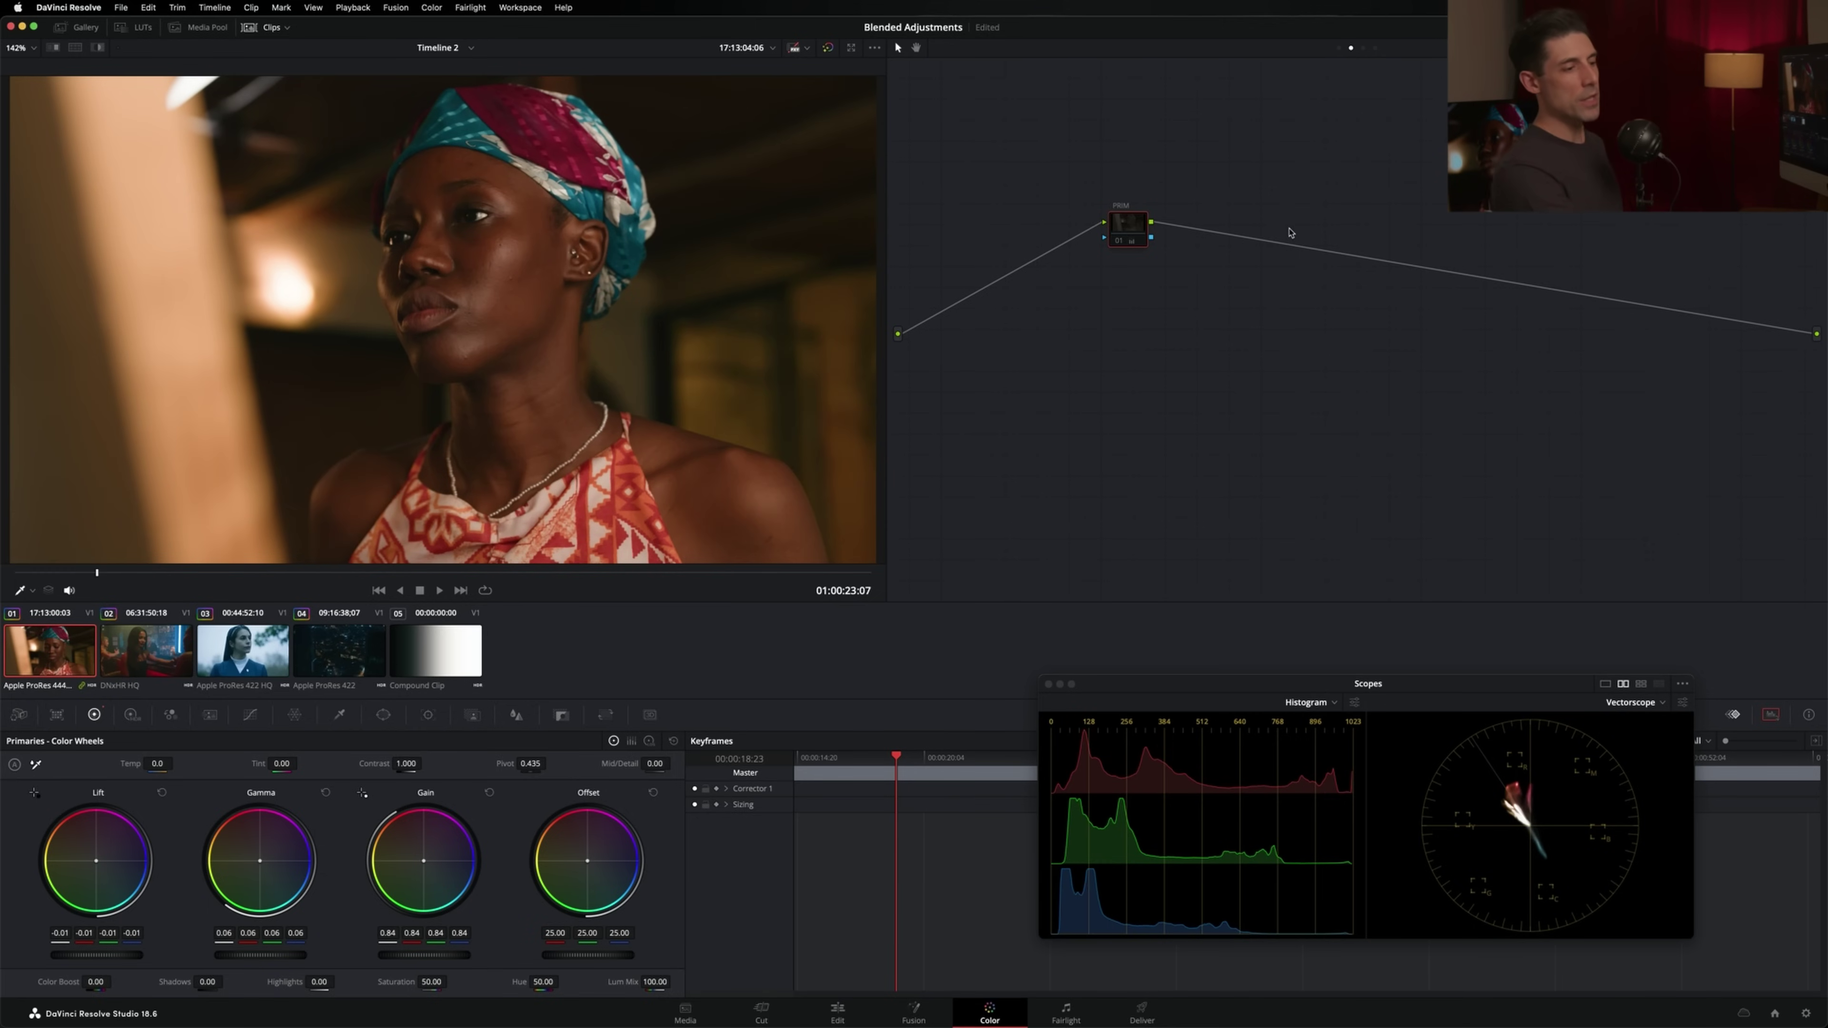
{"action": "key", "text": "ctrl+d"}
{"action": "key", "text": "ctrl+d"}
{"action": "key", "text": "ctrl+d"}
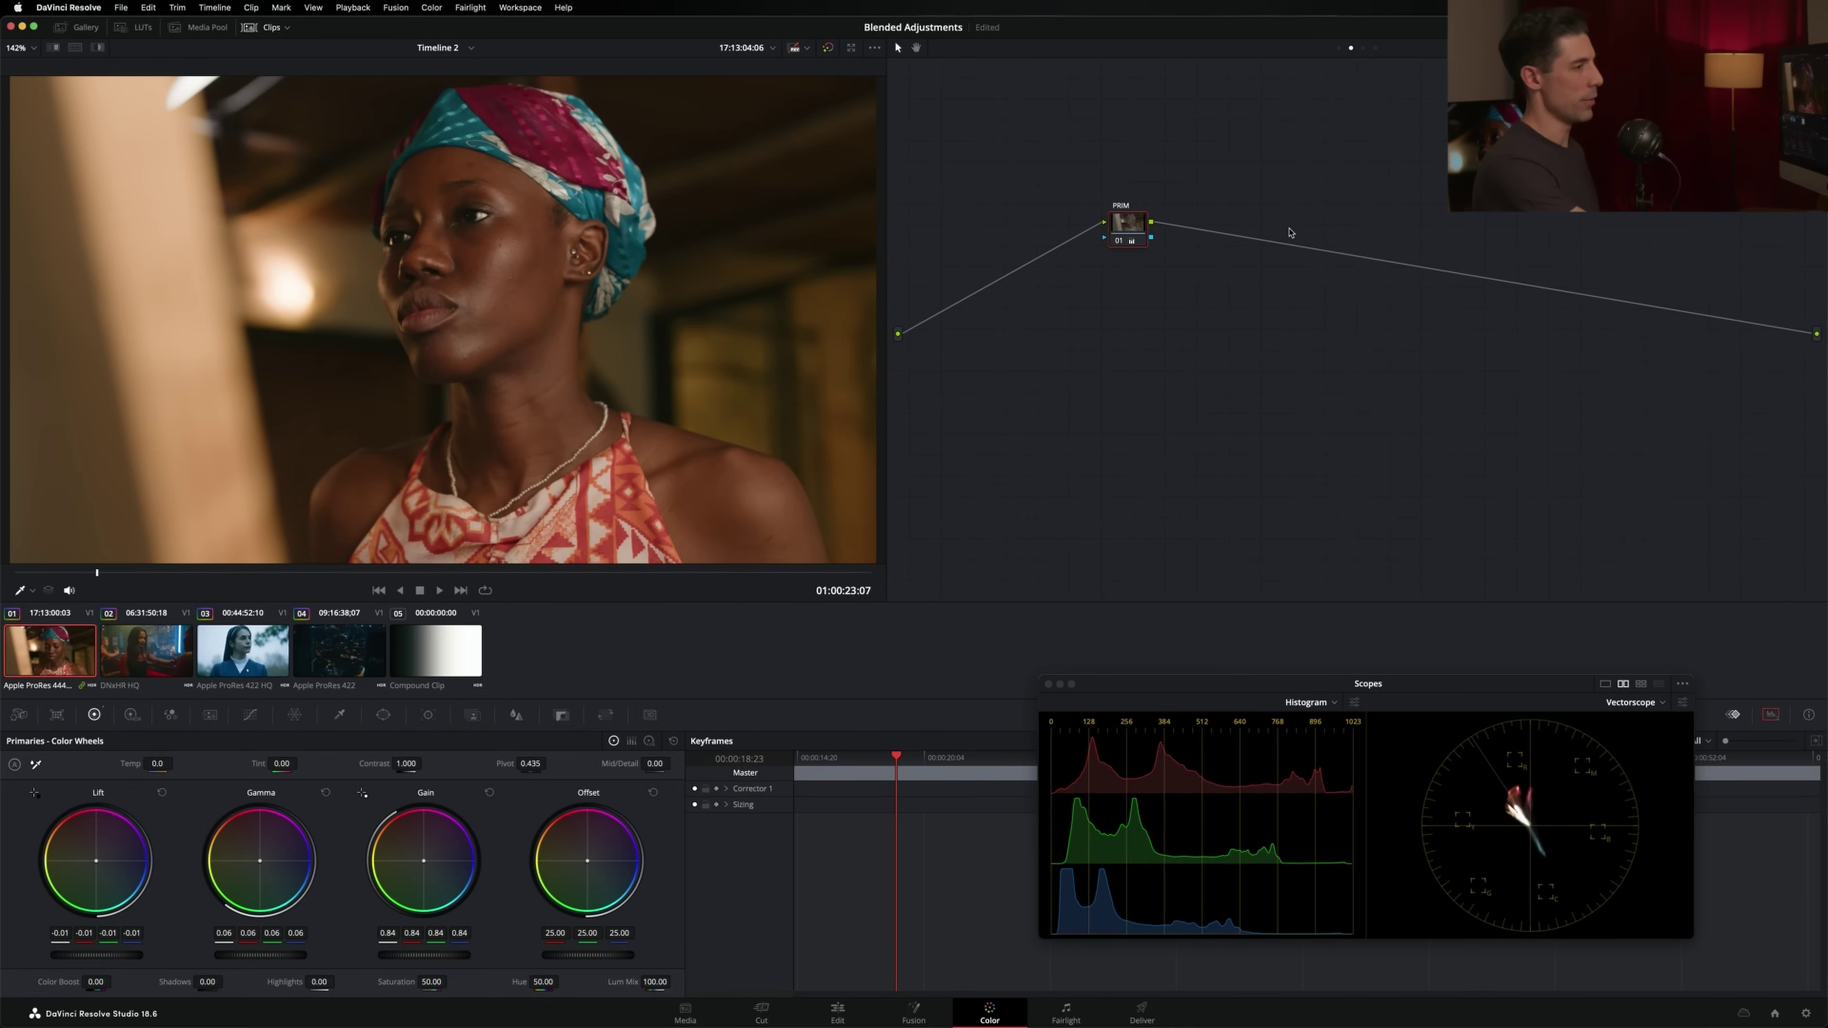
{"action": "key", "text": "ctrl+d"}
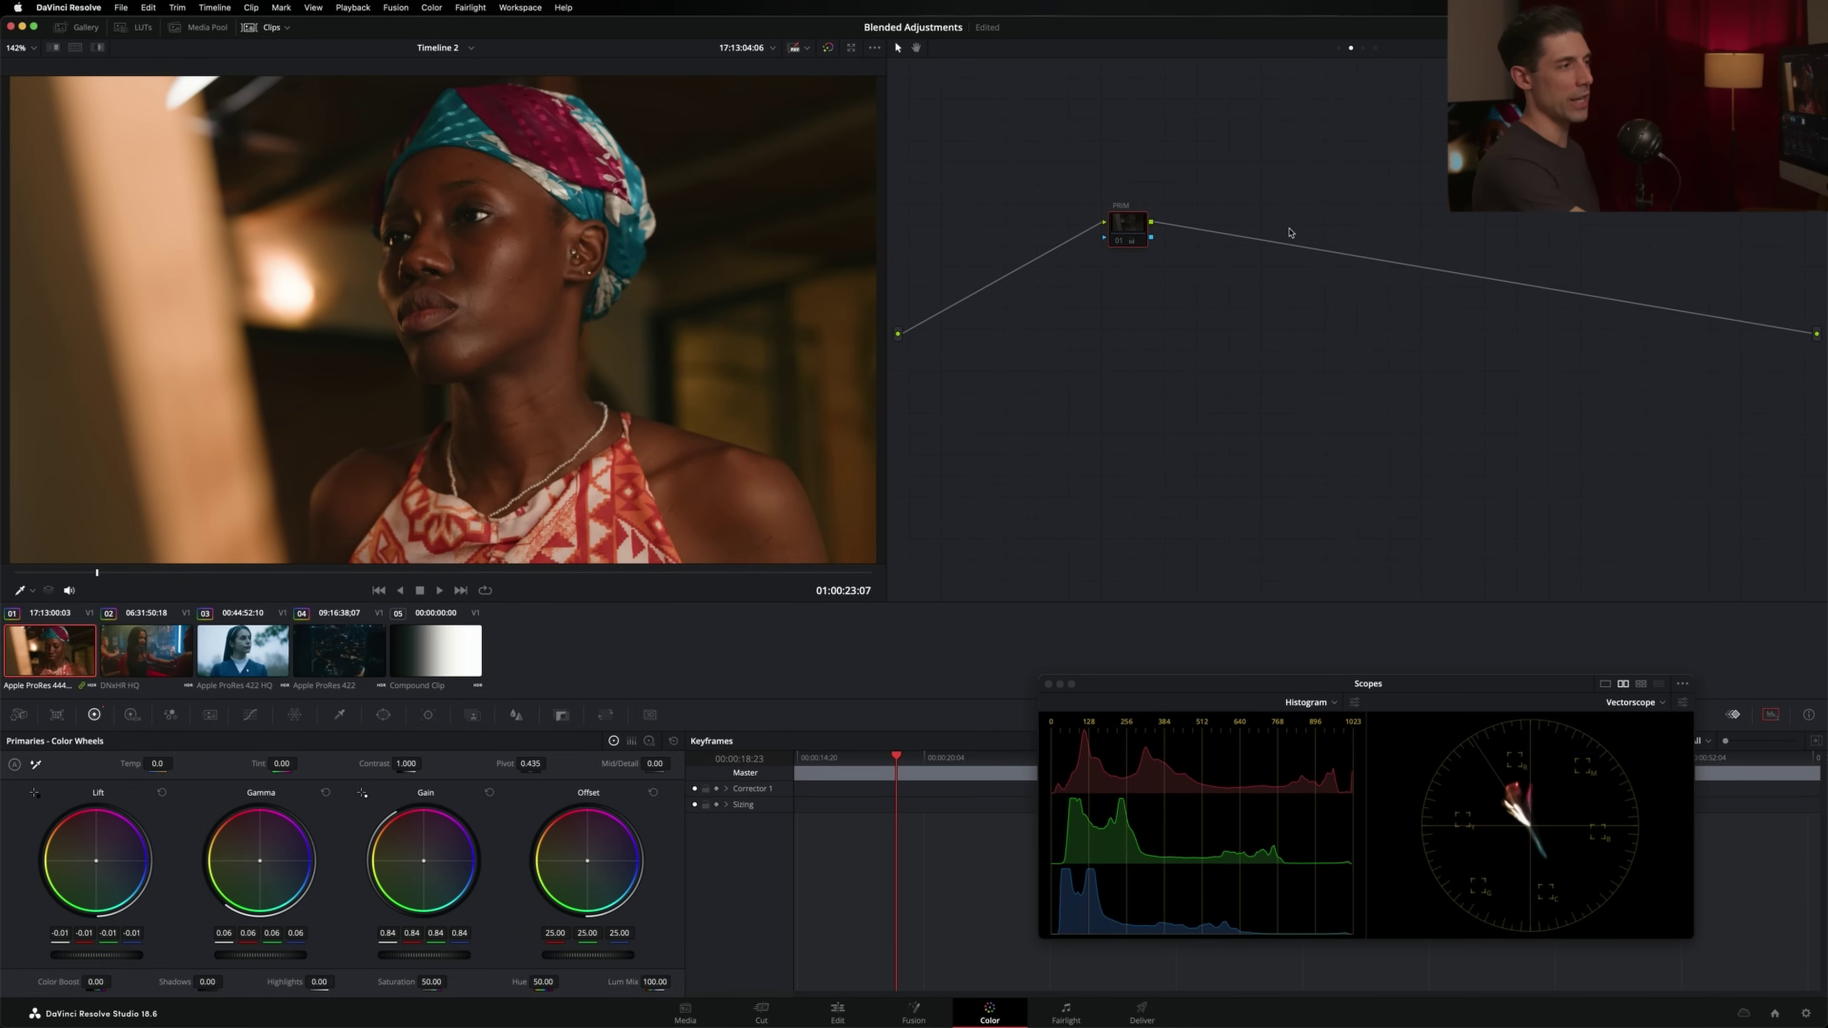
{"action": "key", "text": "ctrl+d"}
{"action": "key", "text": "ctrl+d"}
{"action": "key", "text": "ctrl+d"}
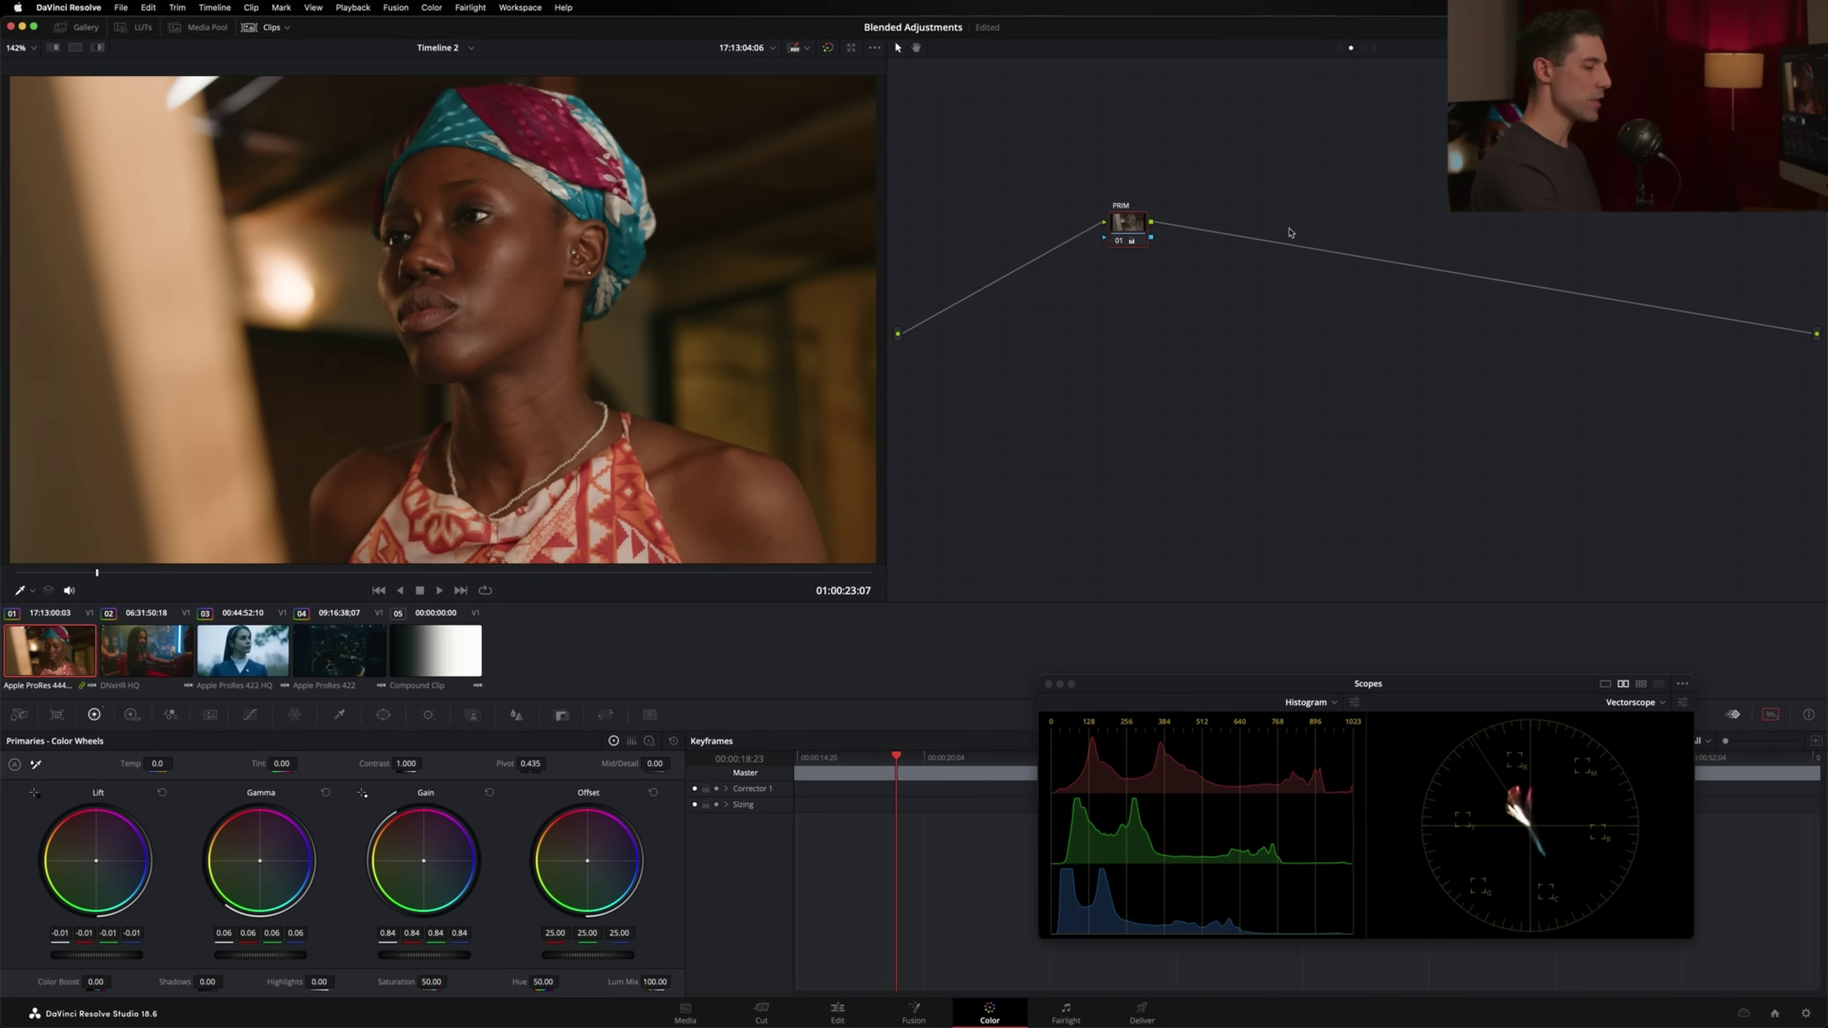
{"action": "key", "text": "ctrl+d"}
{"action": "key", "text": "ctrl+d"}
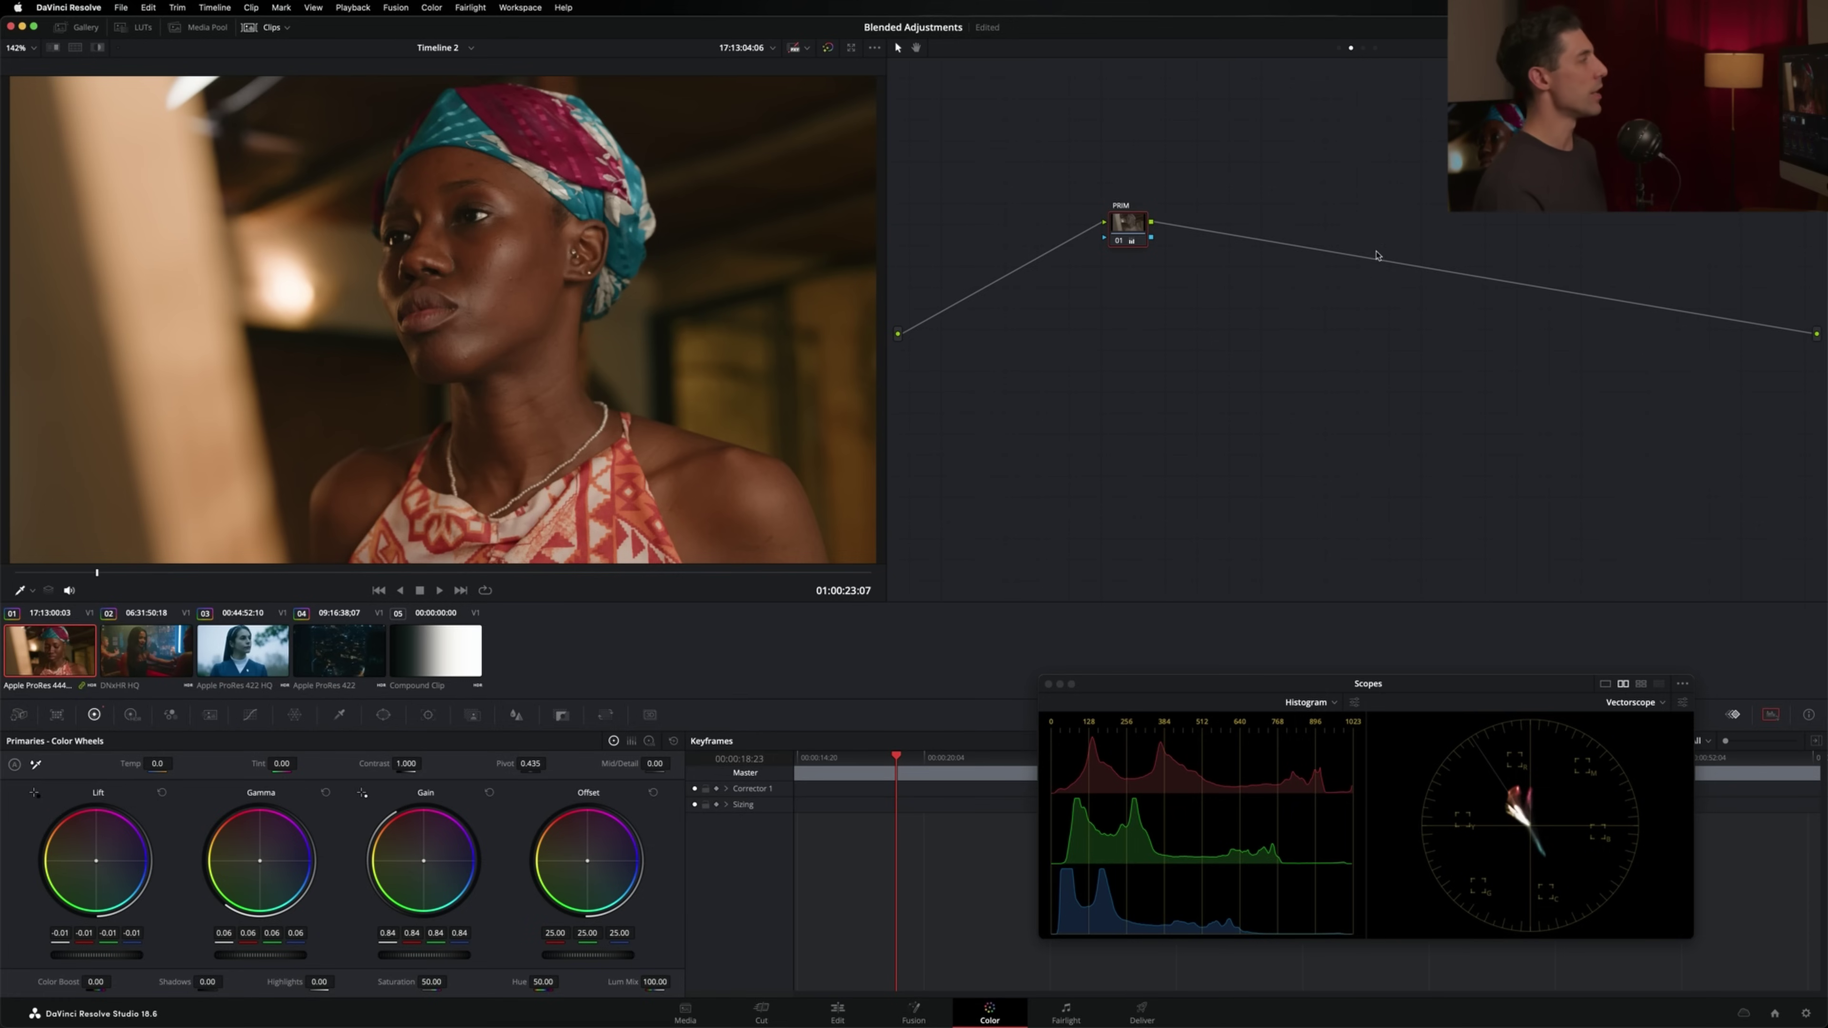
Step: Reposition the PRIM node slightly and set its composite mode to Luminosity
{"action": "left_click_drag", "start_coordinate": [1129, 225], "coordinate": [1150, 216]}
{"action": "right_click", "coordinate": [1139, 220]}
{"action": "mouse_move", "coordinate": [1197, 431]}
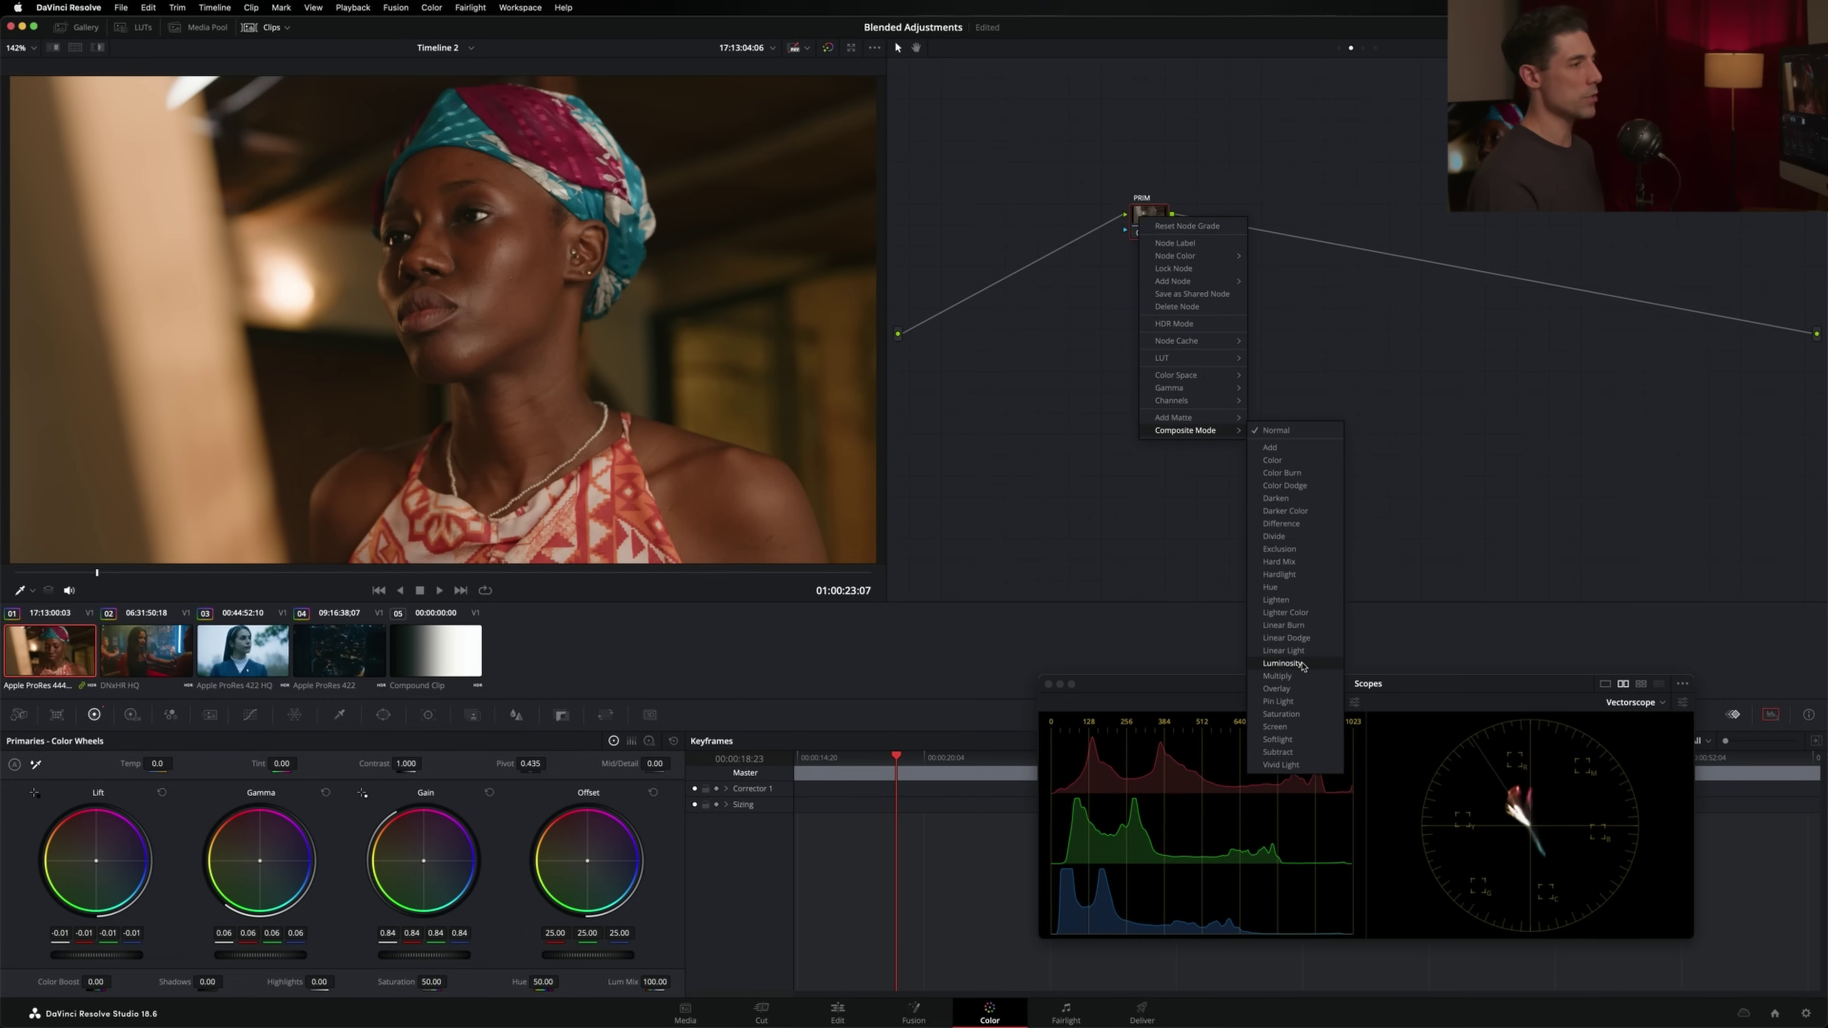
{"action": "left_click", "coordinate": [1286, 663]}
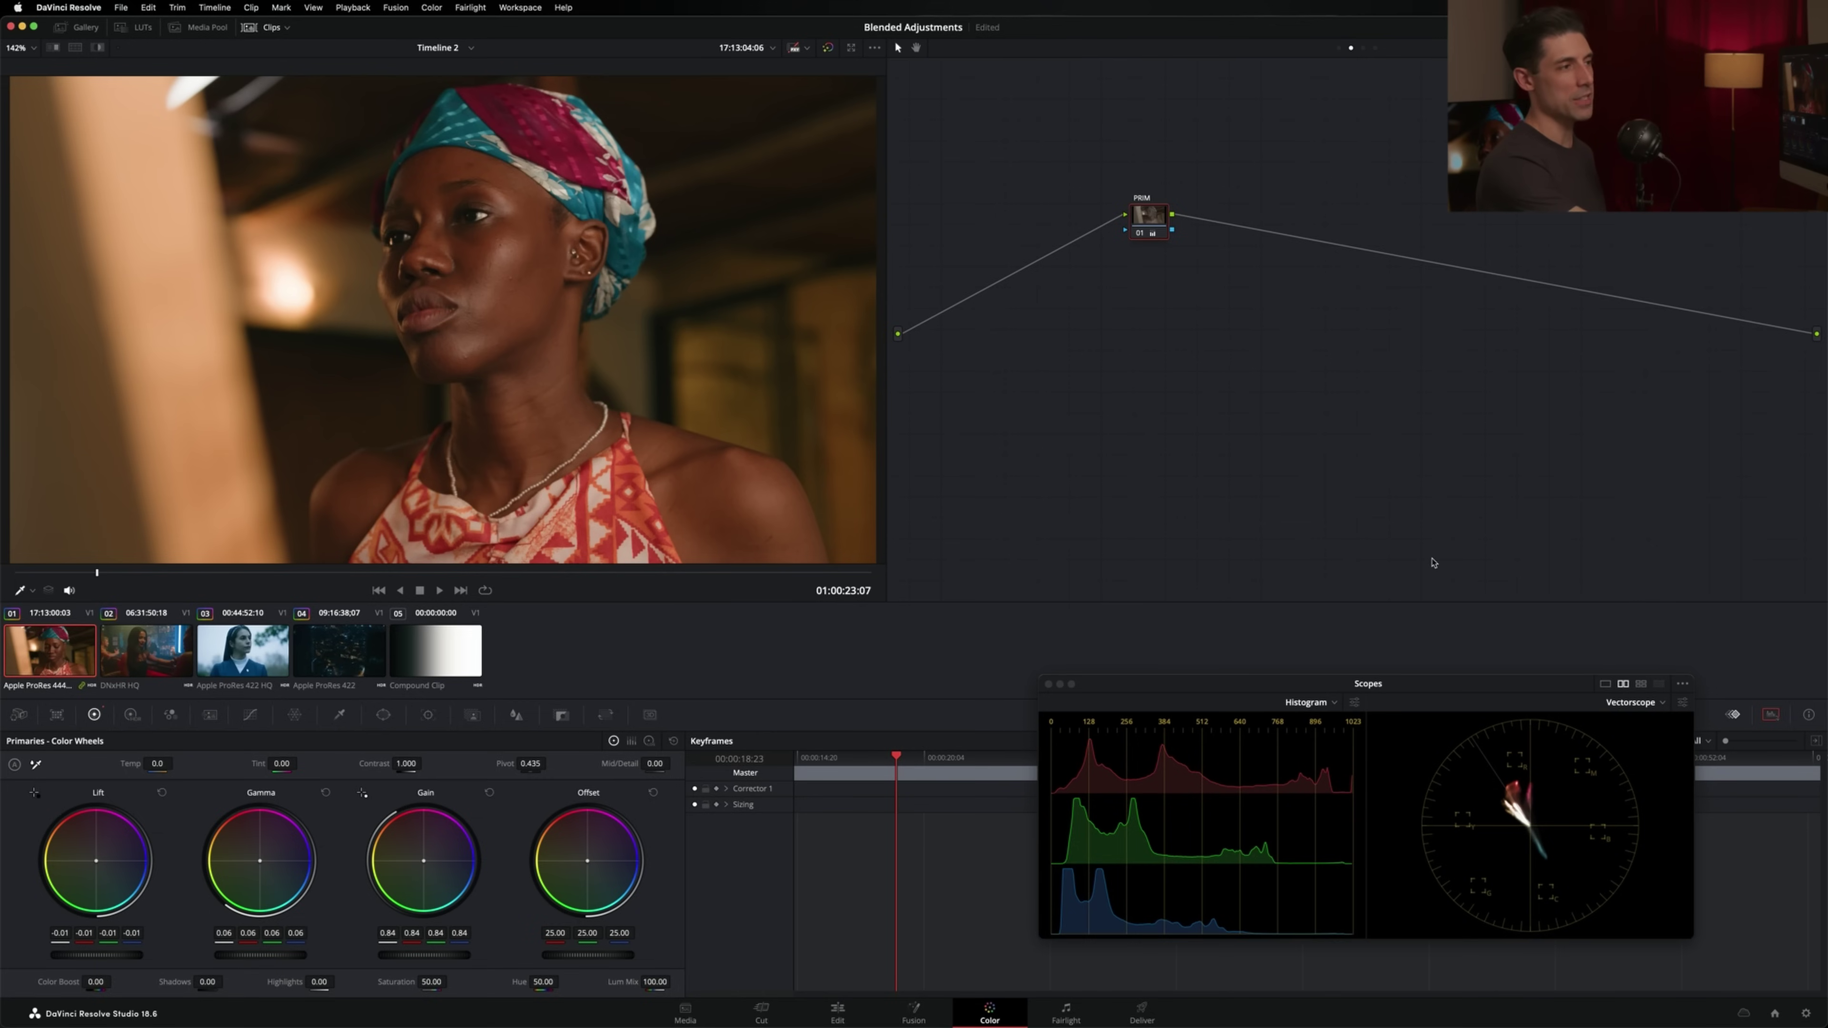
Step: Toggle the PRIM node off and on to examine the grade's effect in Luminosity composite mode
{"action": "key", "text": "ctrl+d"}
{"action": "key", "text": "ctrl+d"}
{"action": "key", "text": "ctrl+d"}
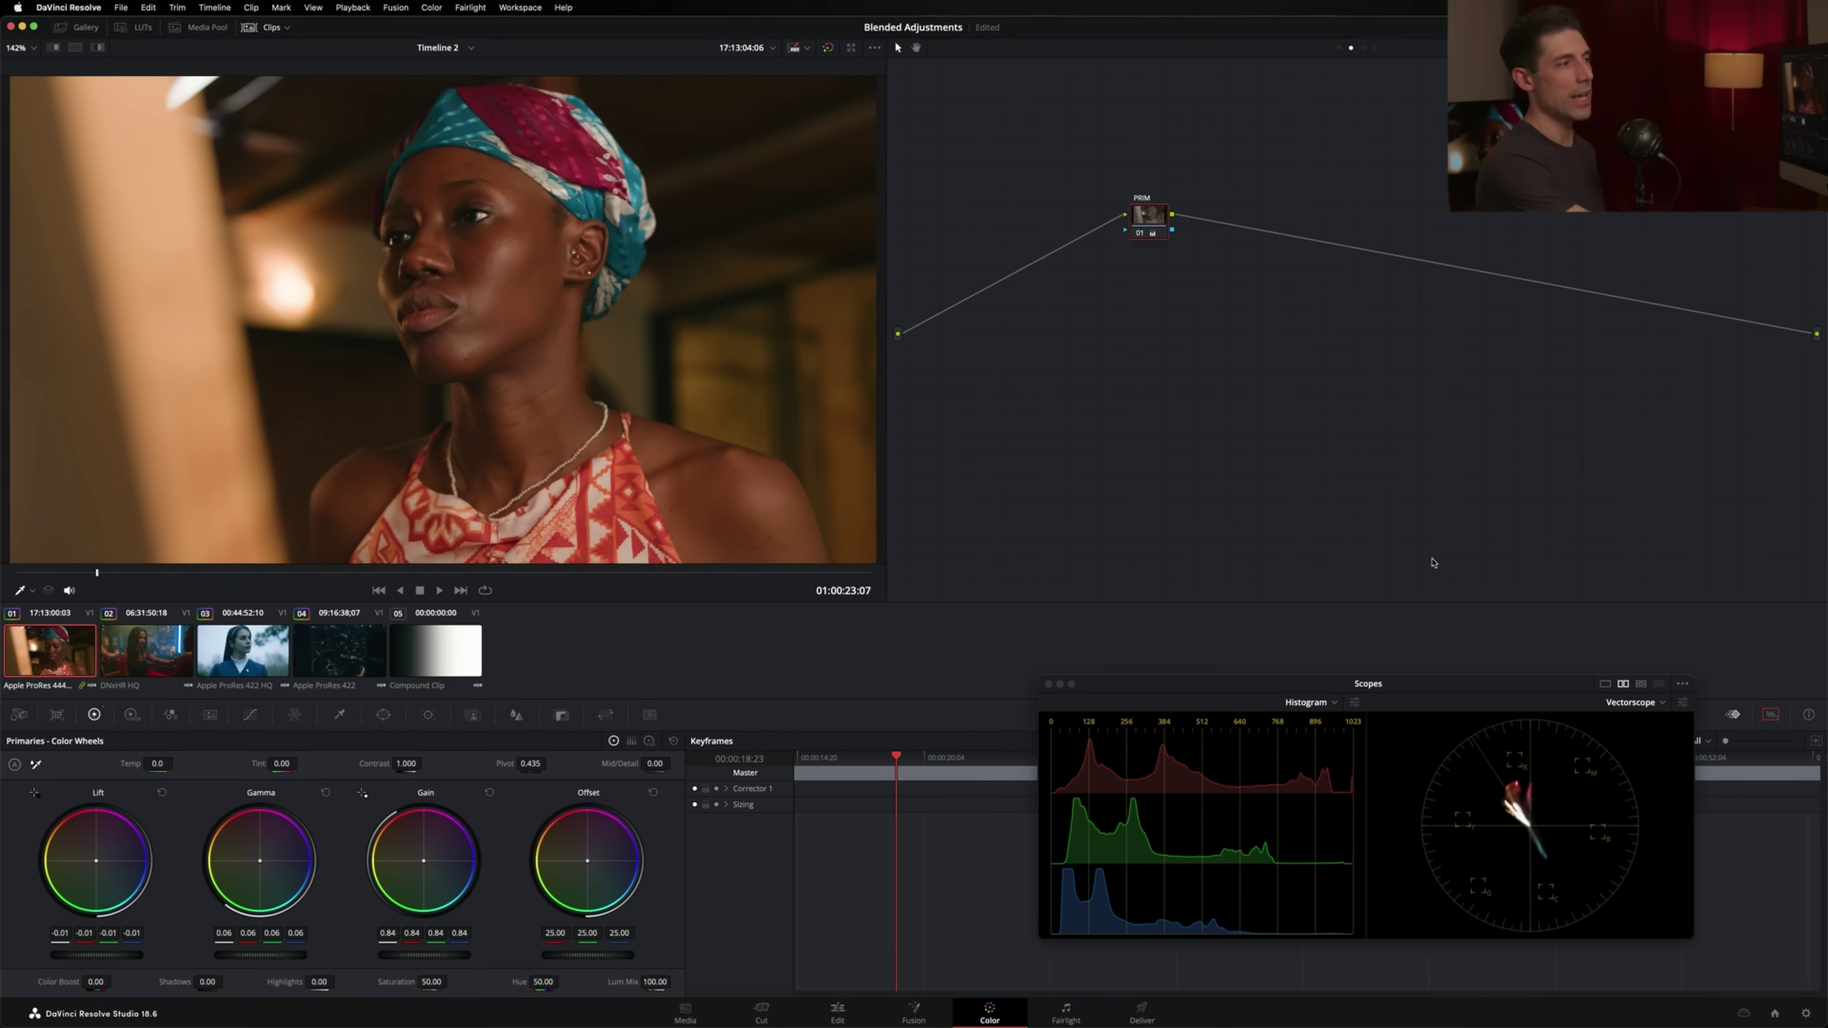
{"action": "key", "text": "ctrl+d"}
{"action": "key", "text": "ctrl+d"}
{"action": "key", "text": "ctrl+d"}
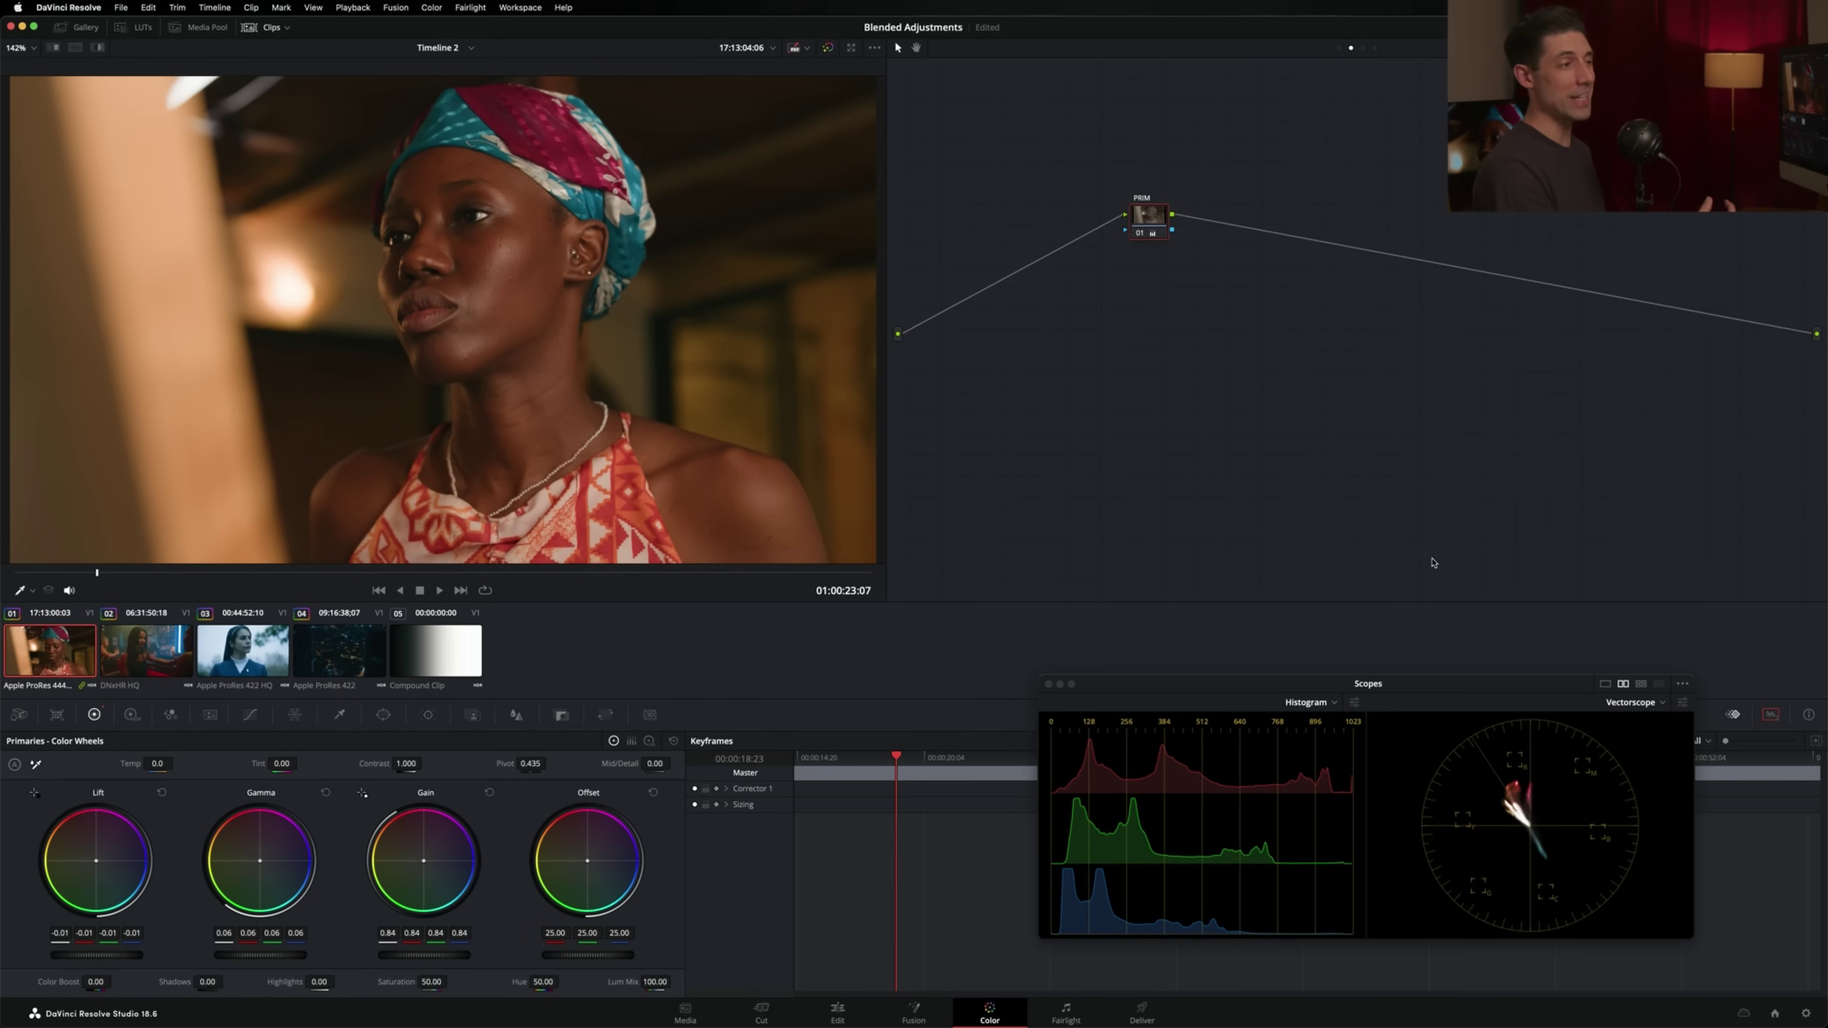
{"action": "key", "text": "ctrl+d"}
{"action": "key", "text": "ctrl+d"}
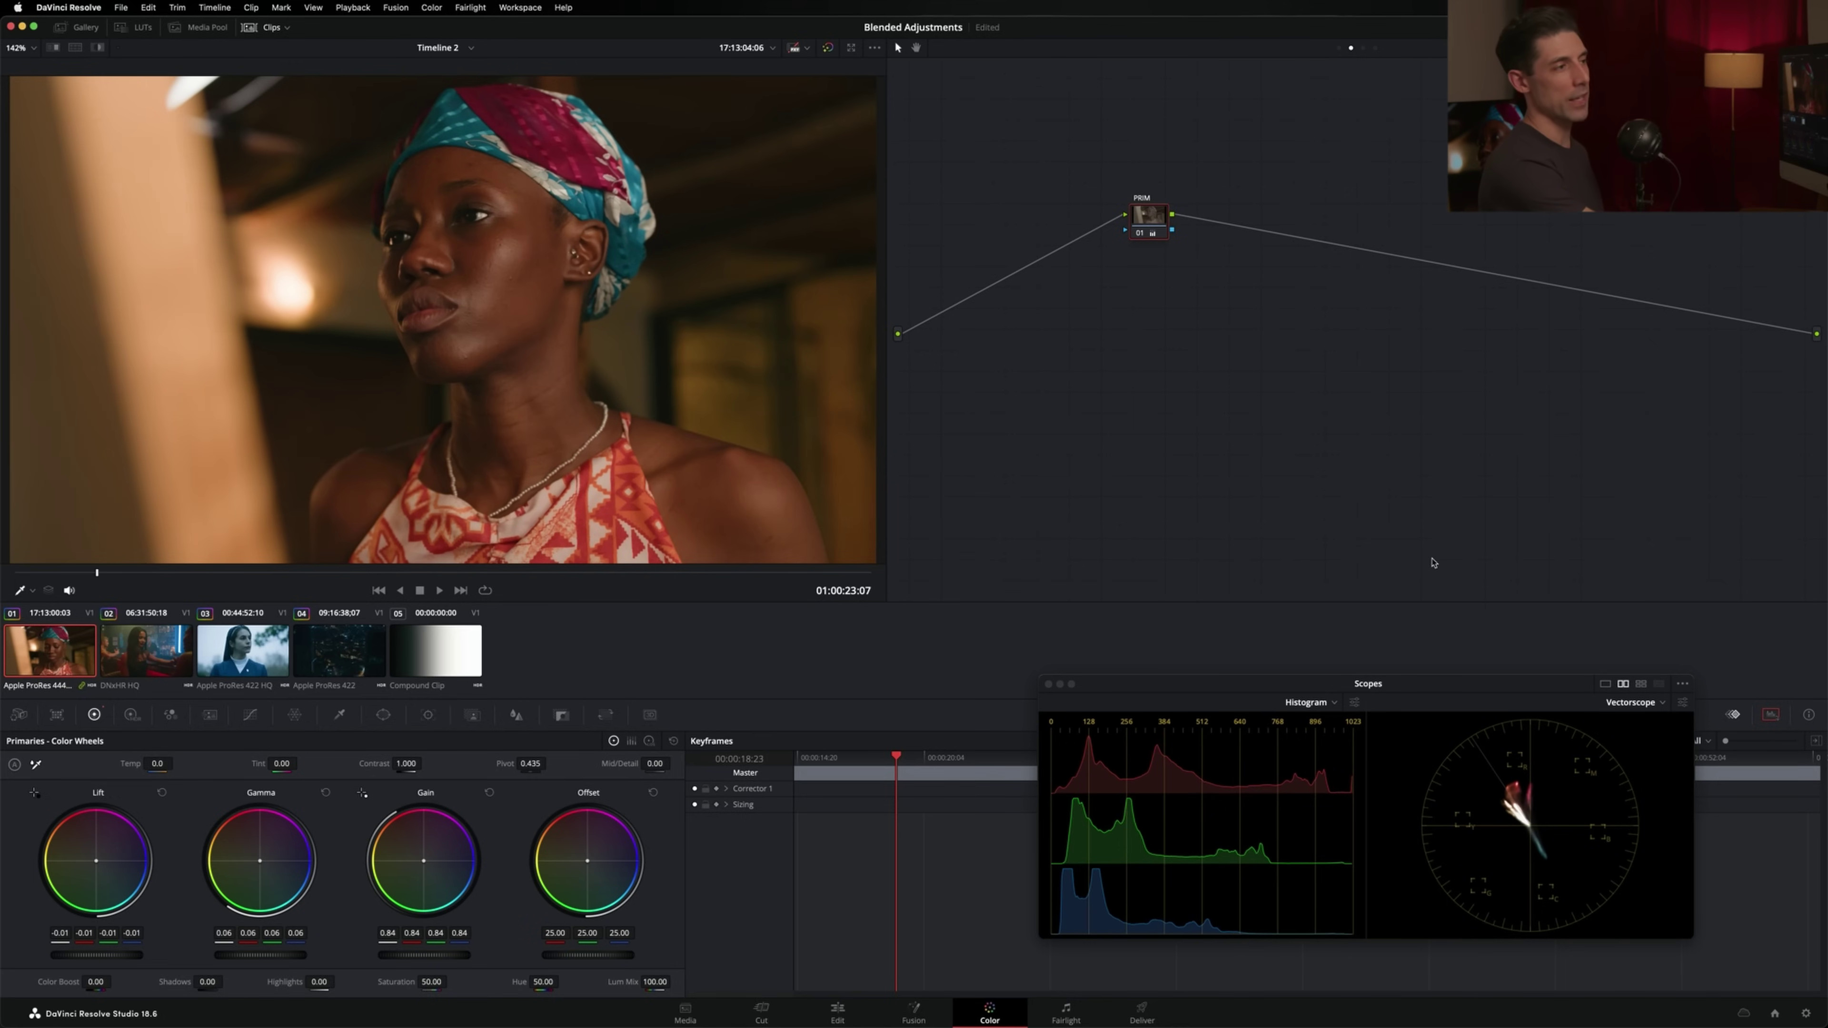
{"action": "key", "text": "ctrl+d"}
{"action": "key", "text": "ctrl+d"}
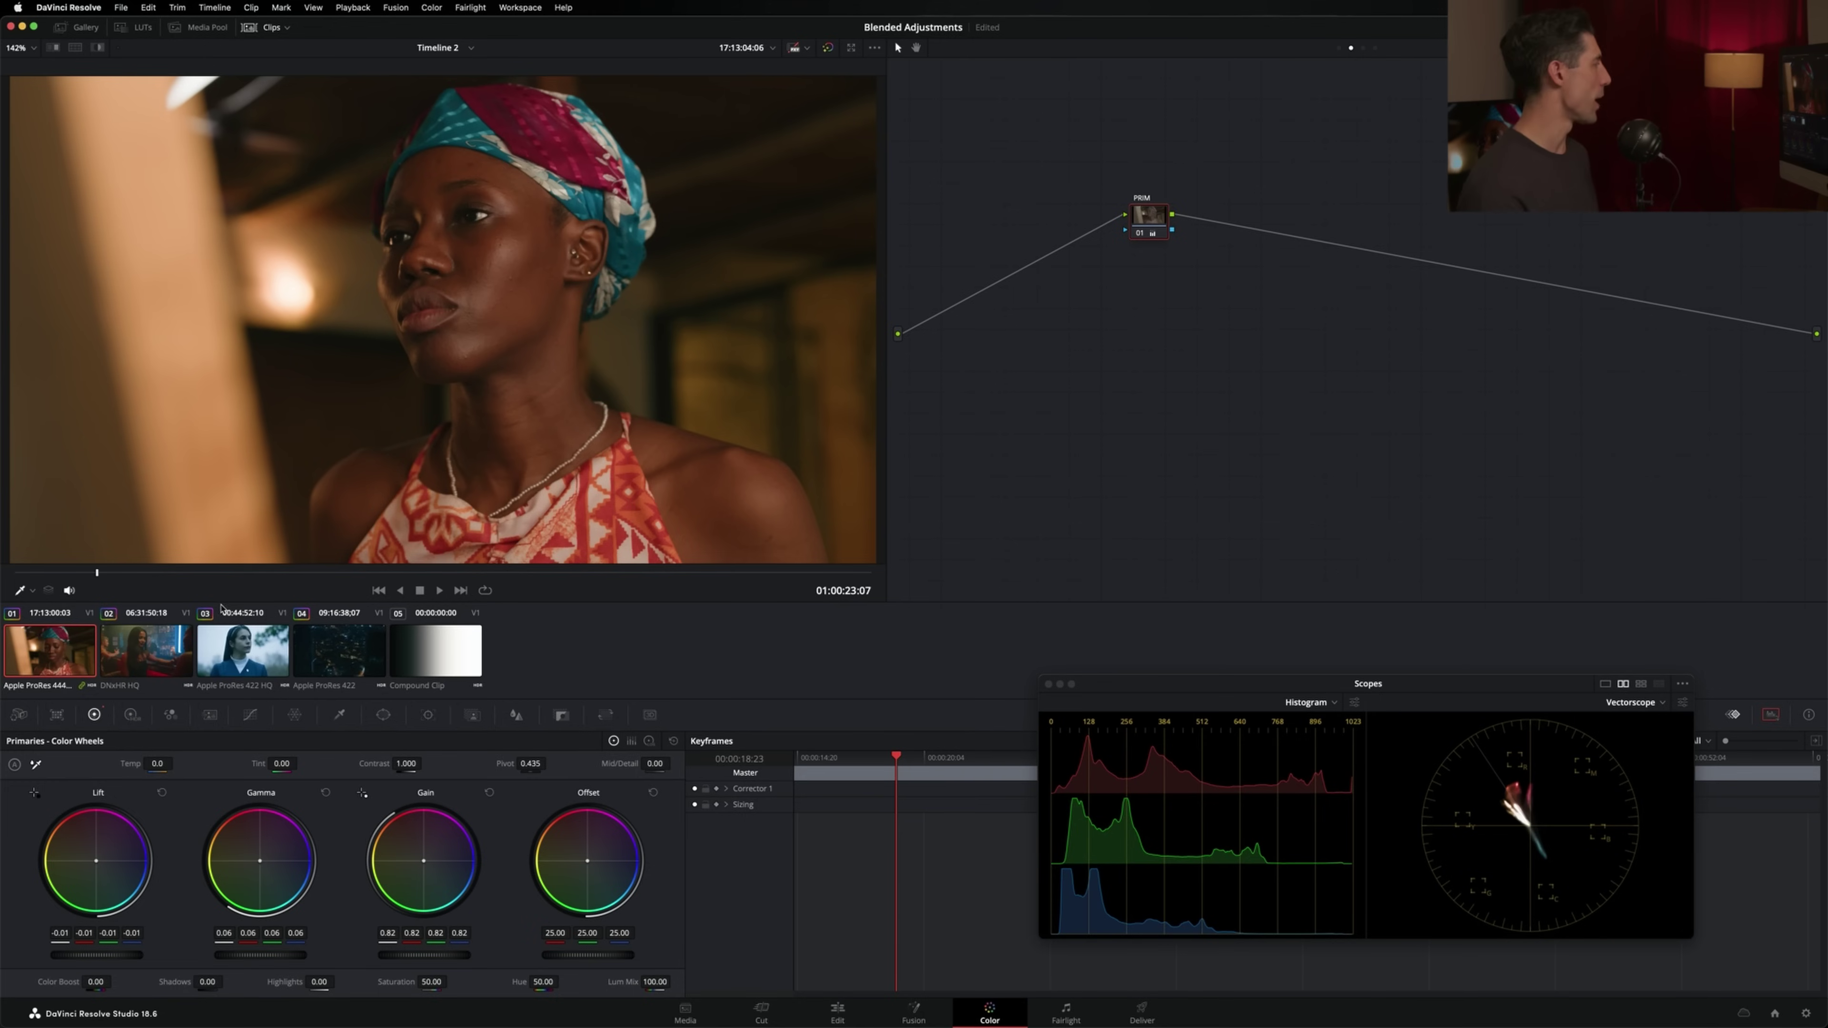
Step: Open the second clip, the bar scene, and compare the image with its node 01 enabled and disabled
{"action": "left_click", "coordinate": [160, 645]}
{"action": "left_click_drag", "start_coordinate": [1116, 207], "coordinate": [1121, 206]}
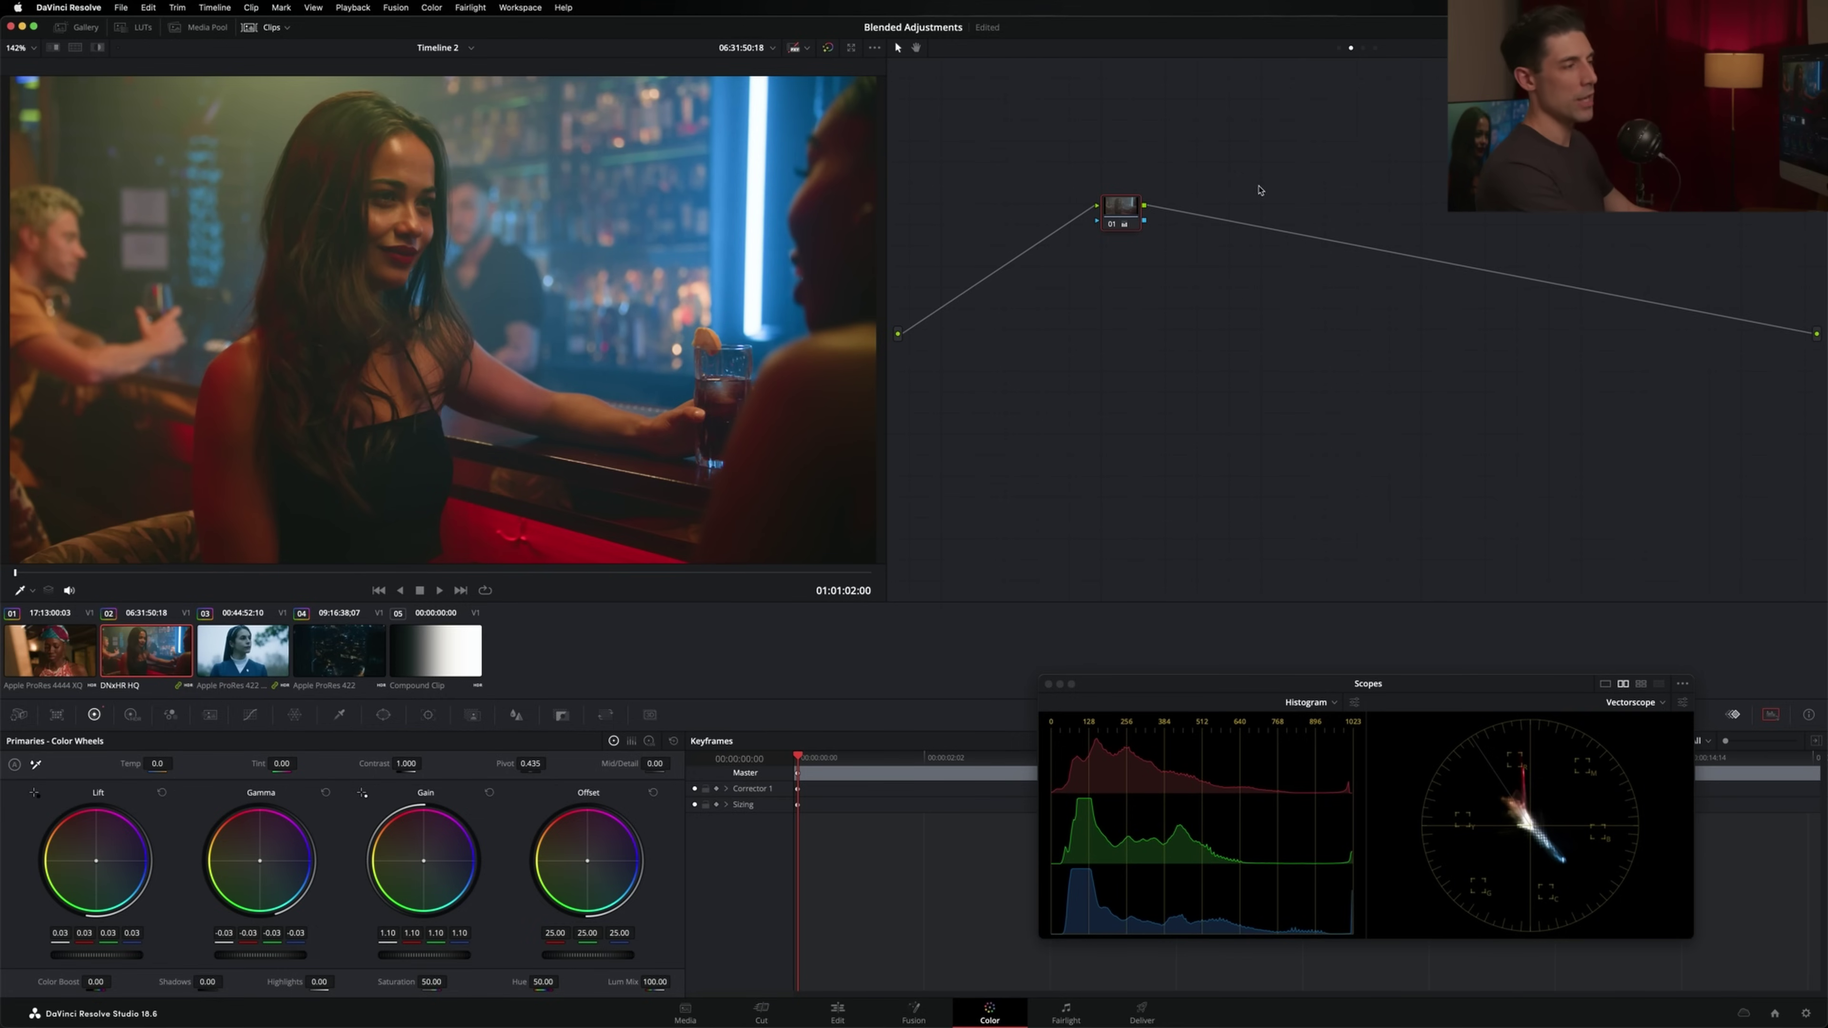
{"action": "key", "text": "ctrl+d"}
{"action": "key", "text": "ctrl+d"}
{"action": "key", "text": "ctrl+d"}
{"action": "key", "text": "ctrl+d"}
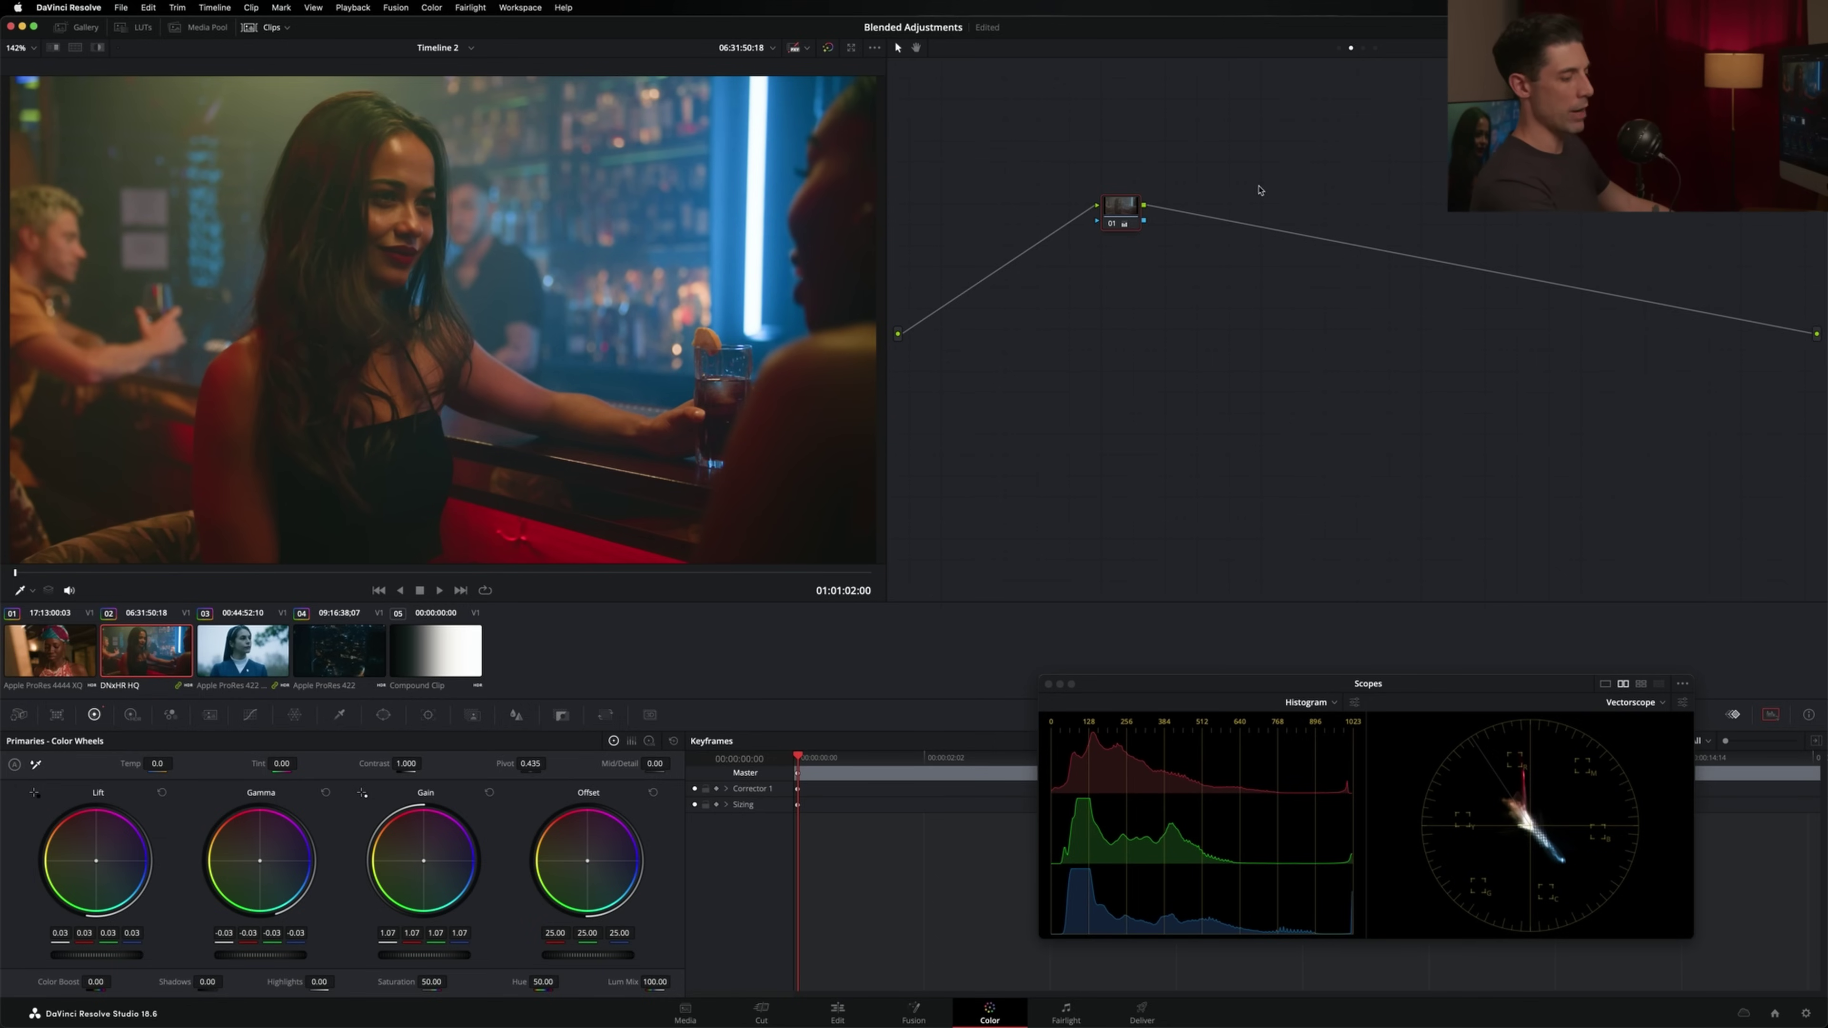
{"action": "key", "text": "ctrl+d"}
{"action": "key", "text": "ctrl+d"}
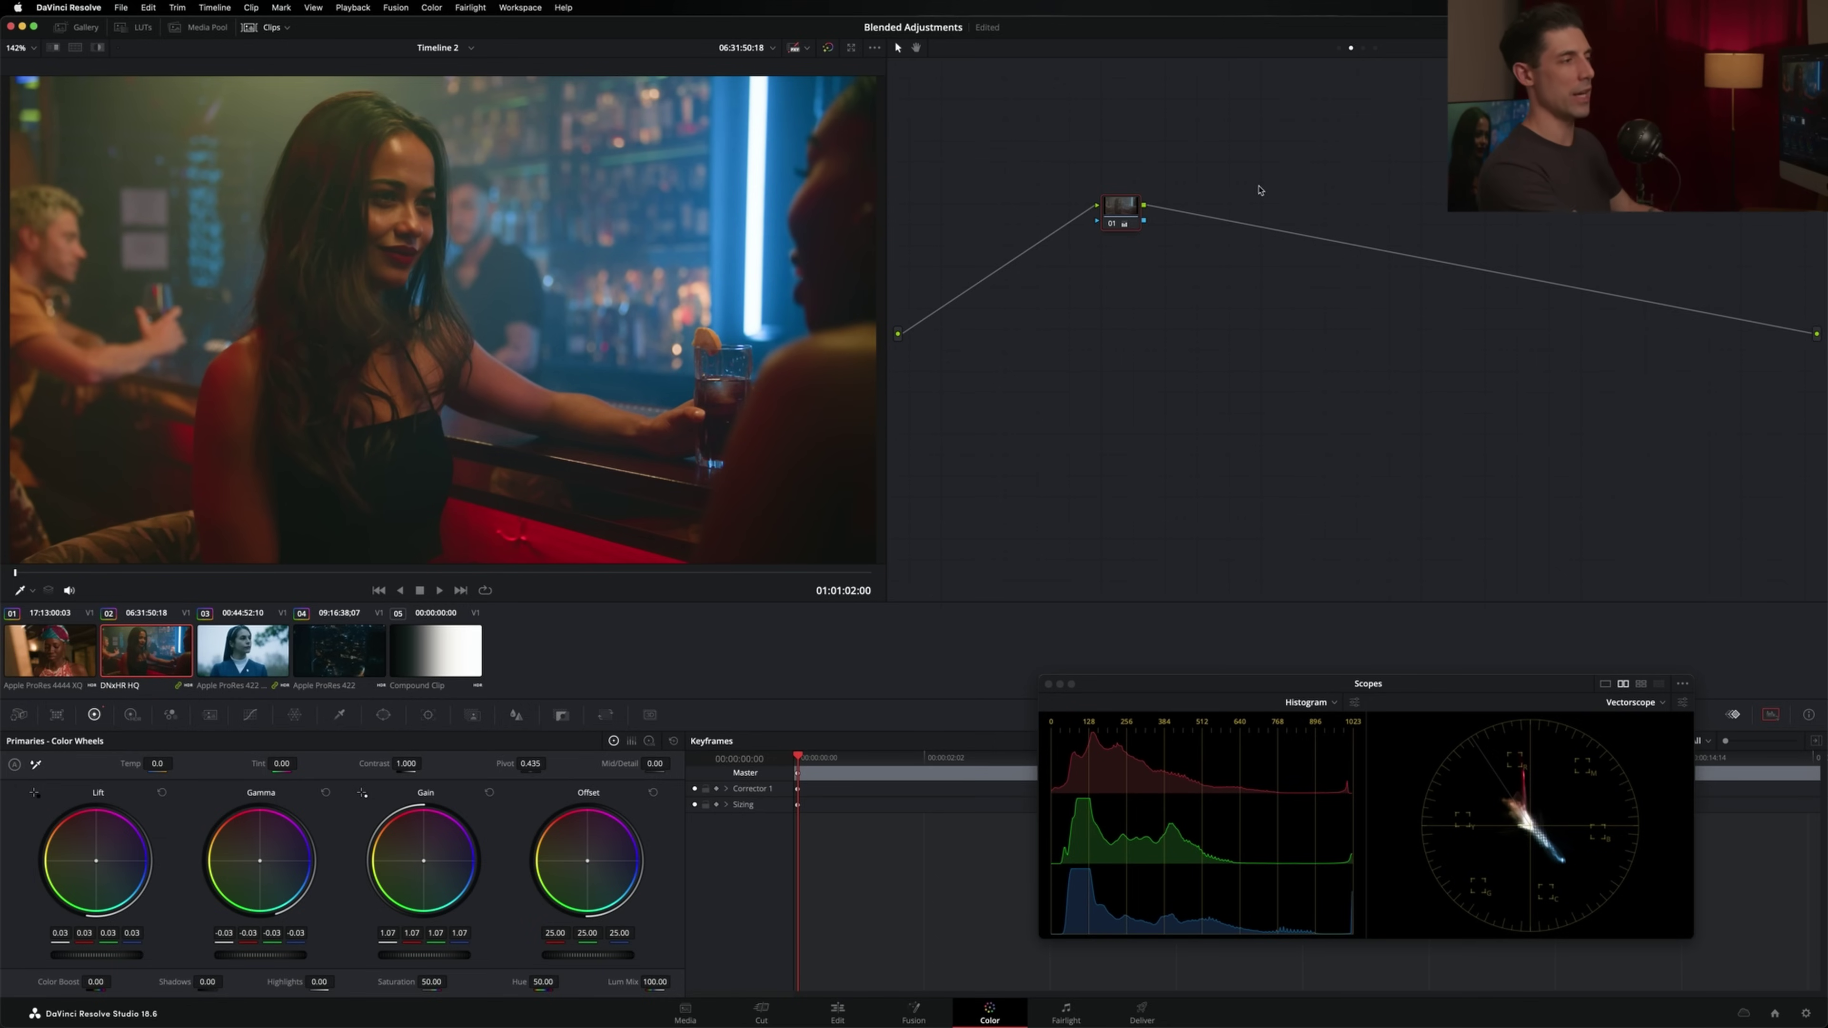
{"action": "key", "text": "ctrl+d"}
{"action": "key", "text": "ctrl+d"}
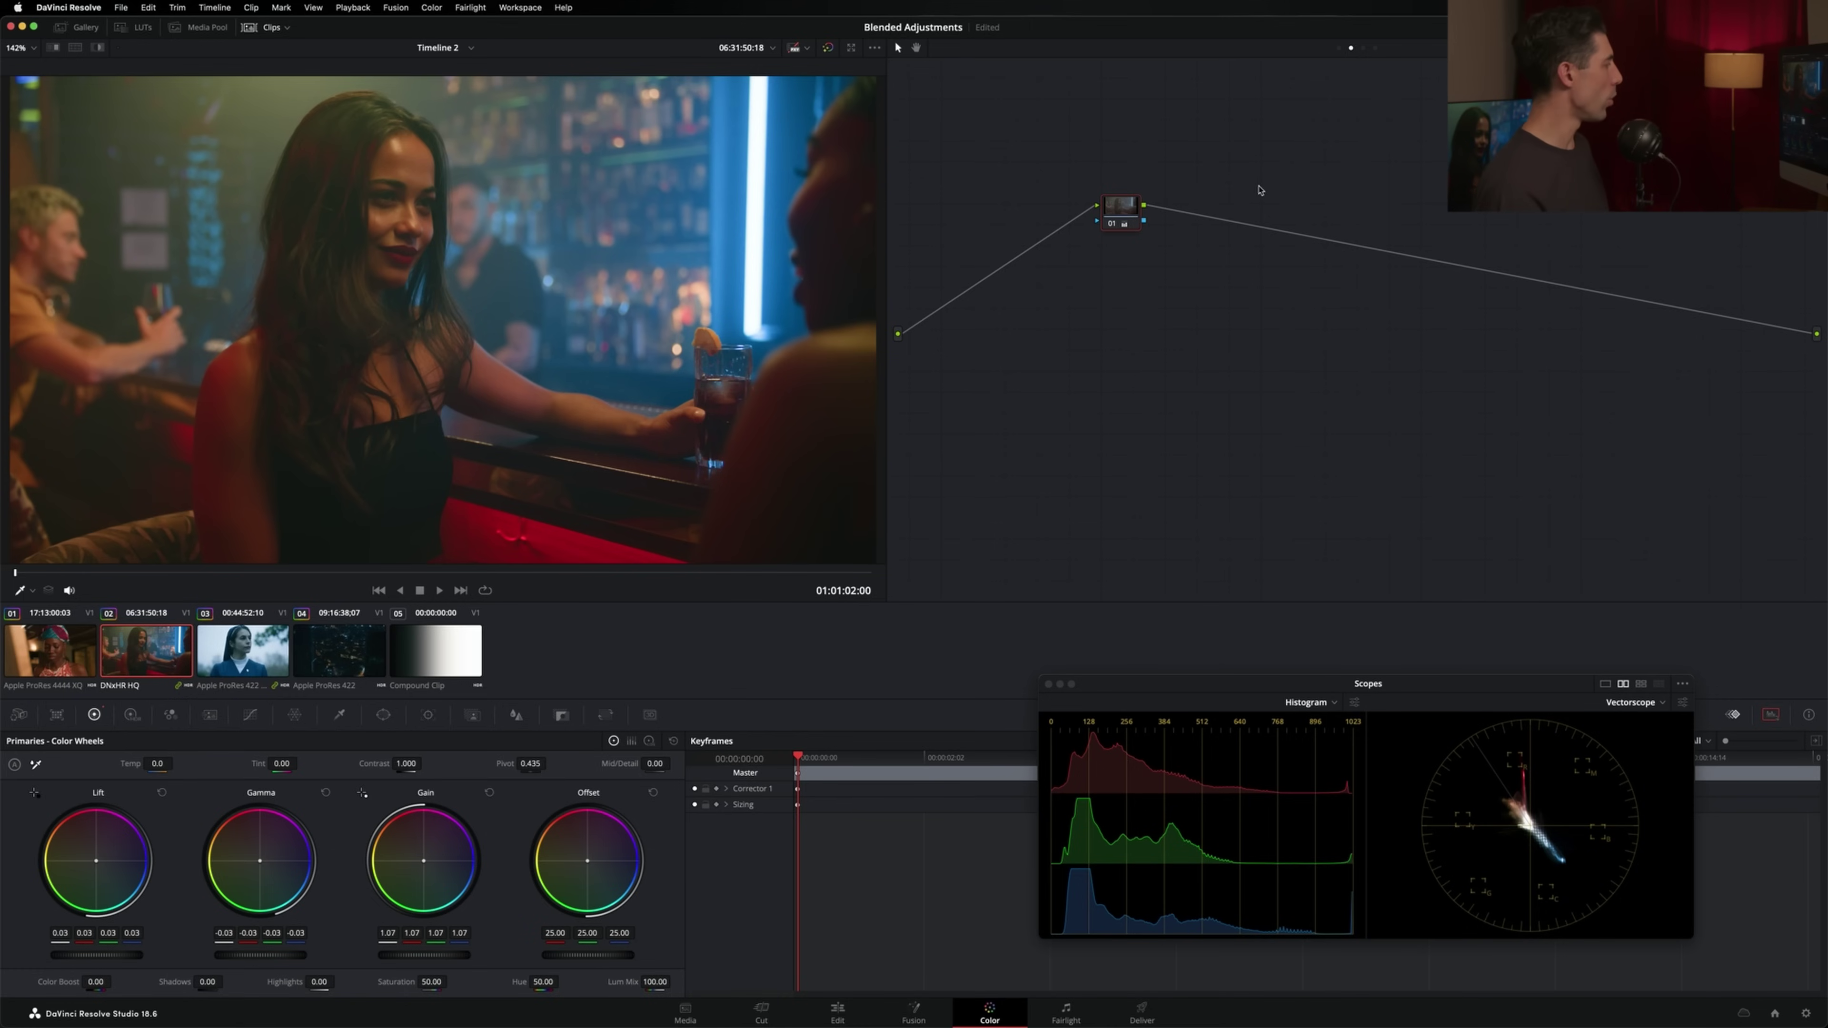
Step: Try a key output gain of 0.5 on the bar clip's node, undo it, and settle on 0.867
{"action": "left_click", "coordinate": [562, 715]}
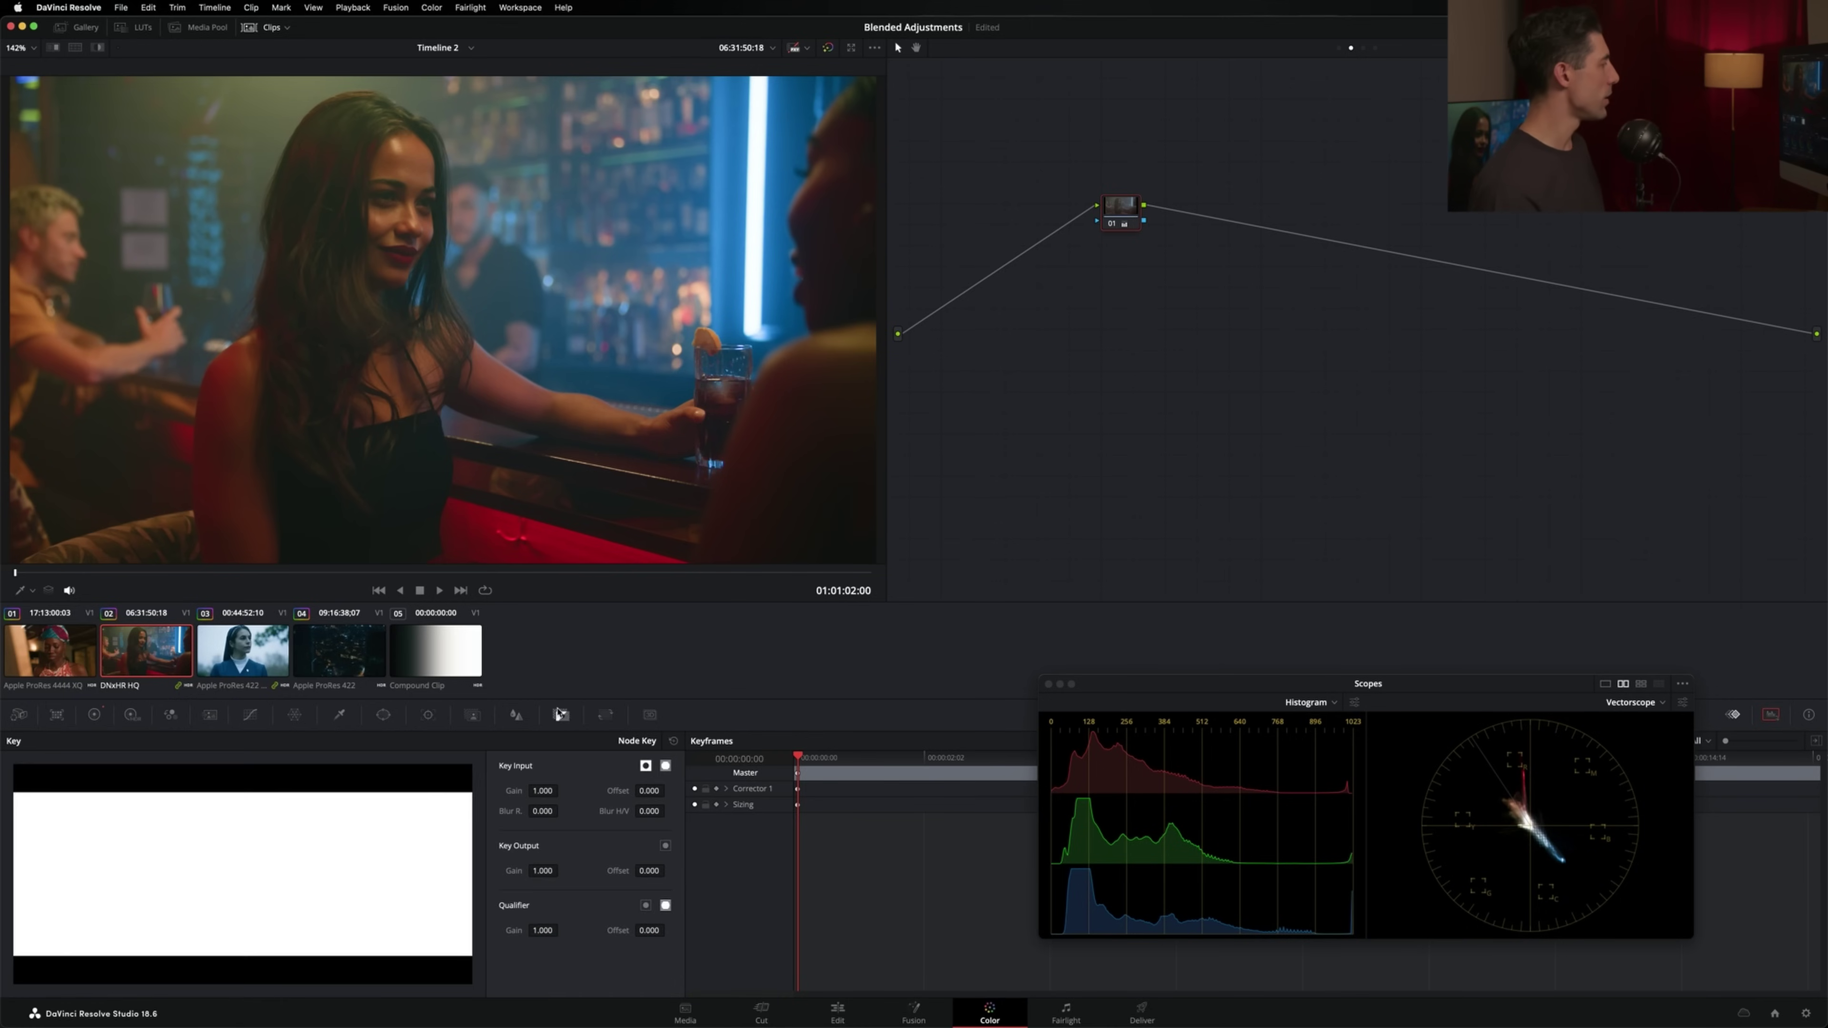
{"action": "left_click", "coordinate": [542, 871]}
{"action": "type", "text": ".5"}
{"action": "key", "text": "Return"}
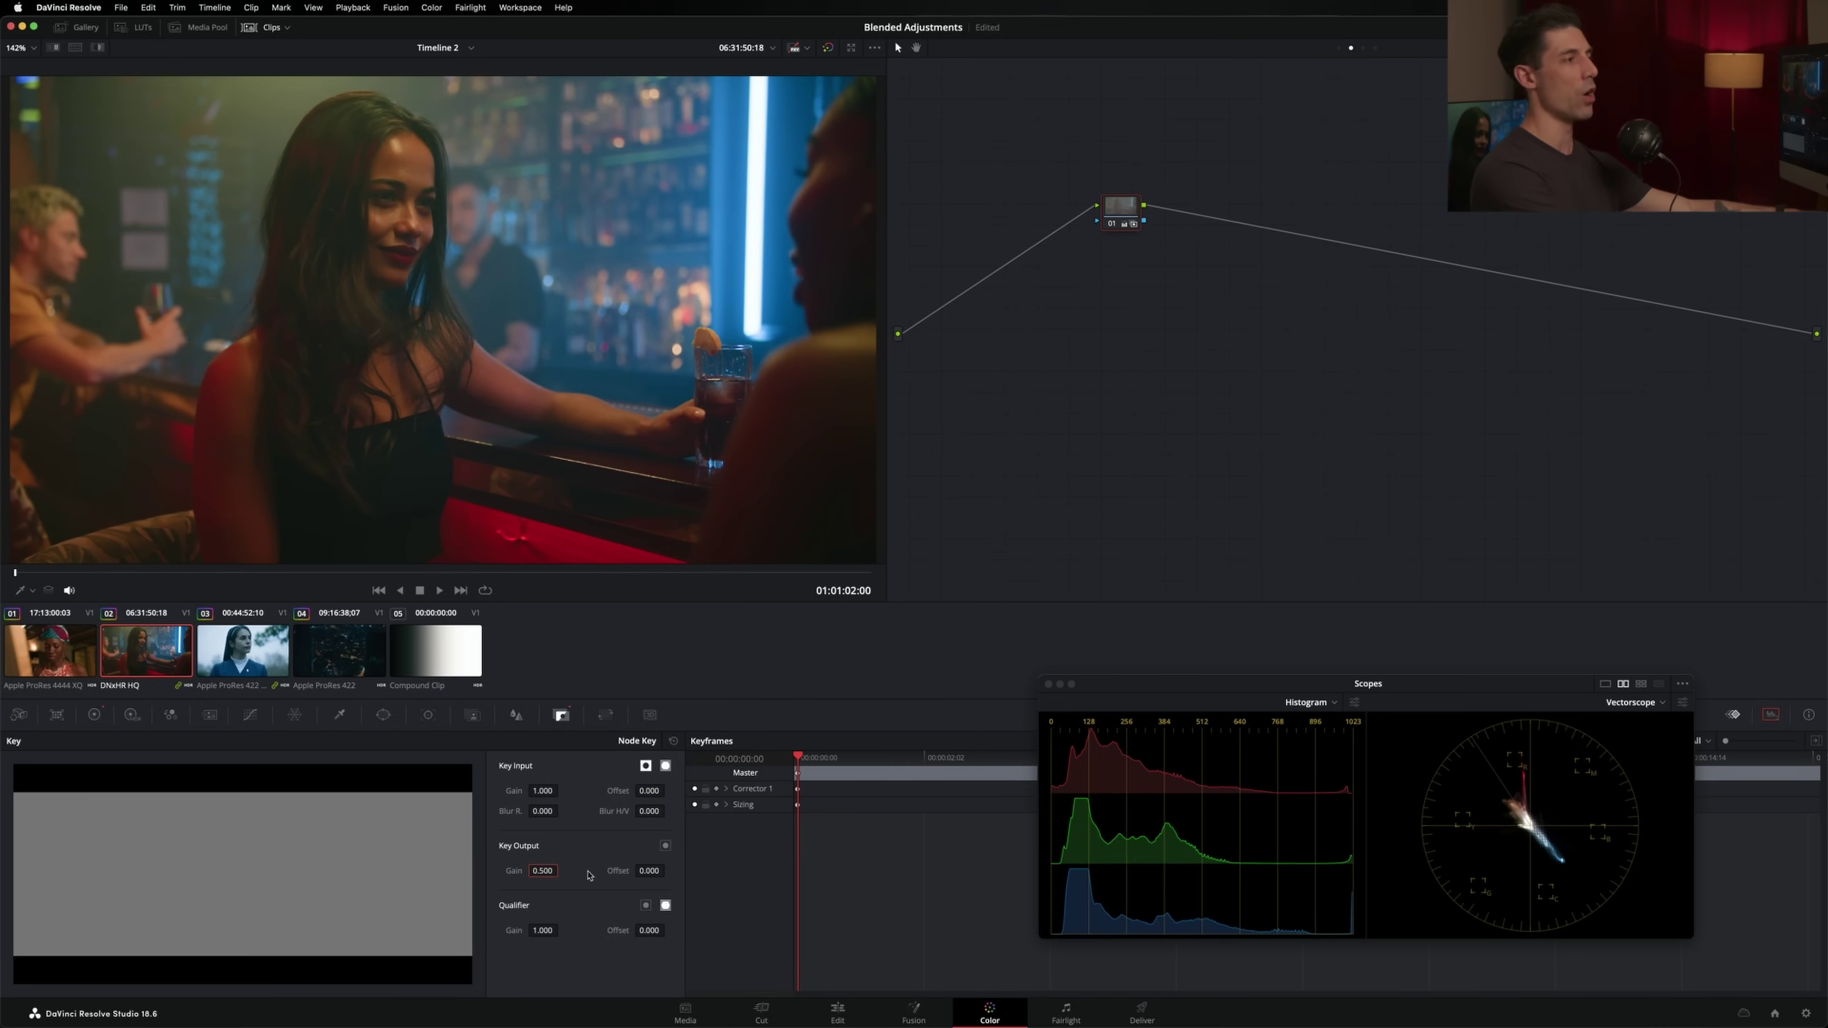
{"action": "key", "text": "super+z"}
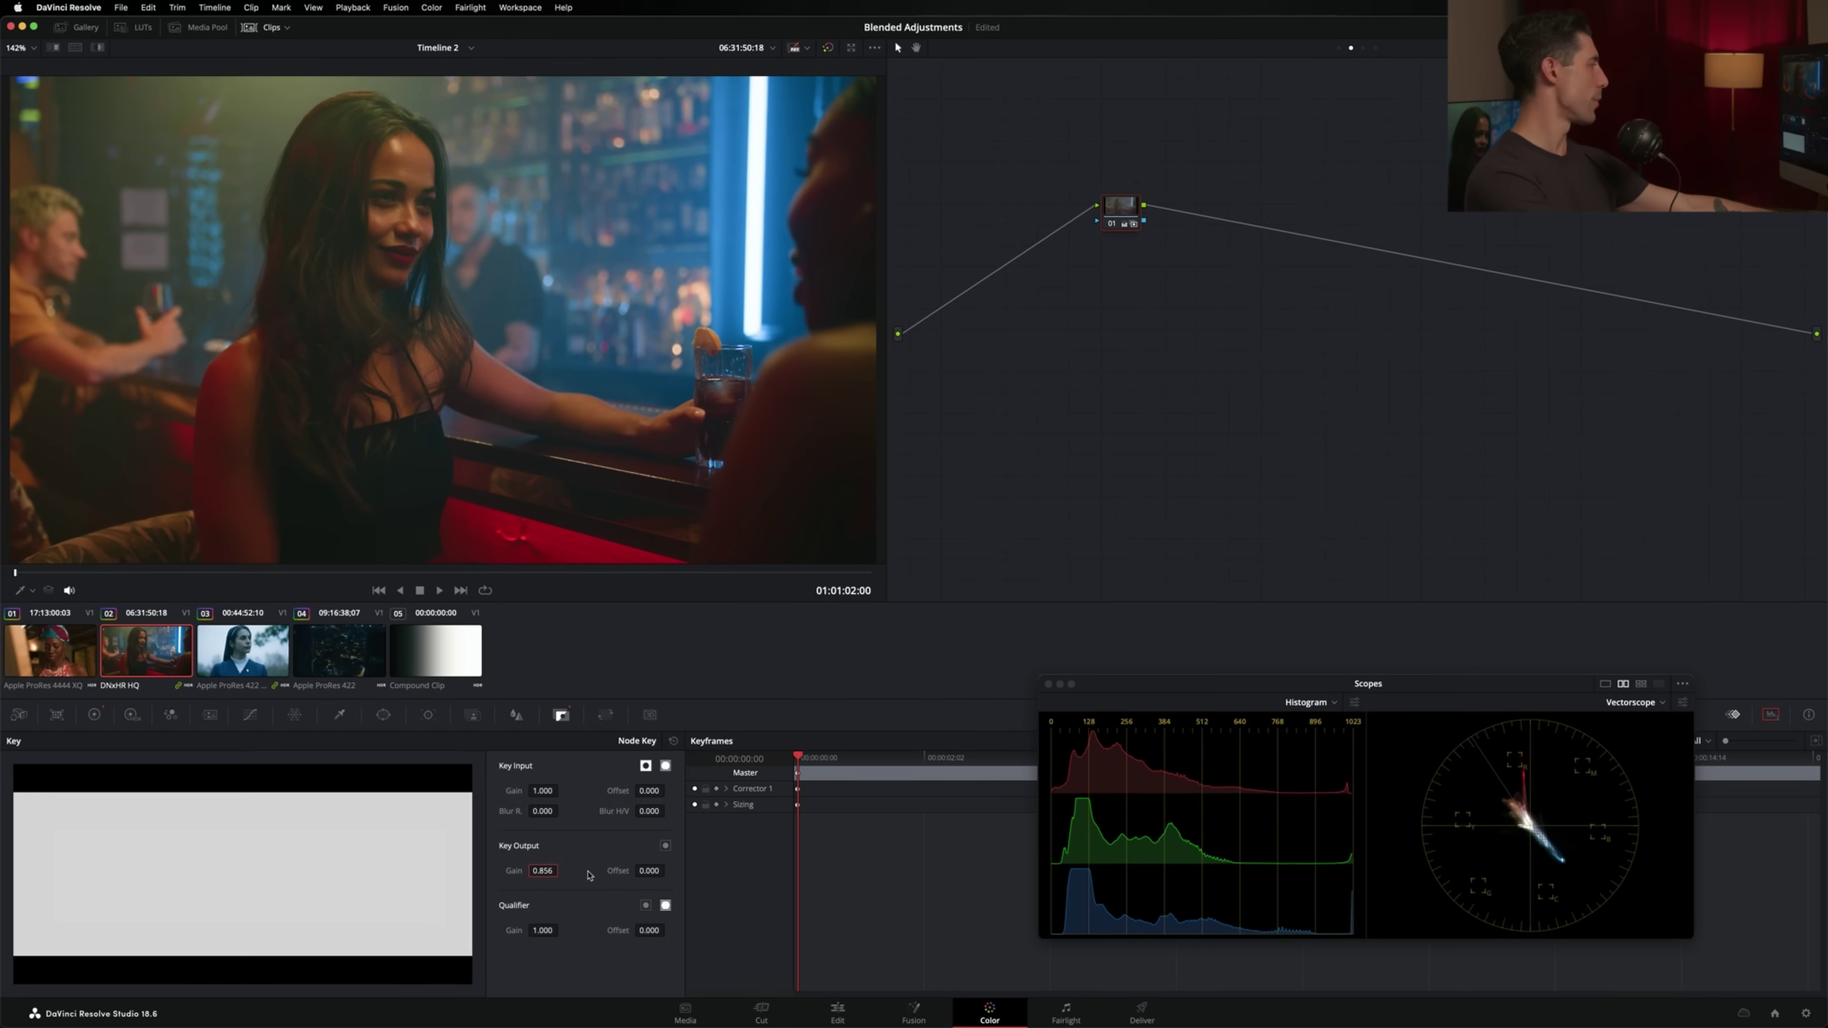
{"action": "left_click_drag", "start_coordinate": [543, 871], "coordinate": [504, 871]}
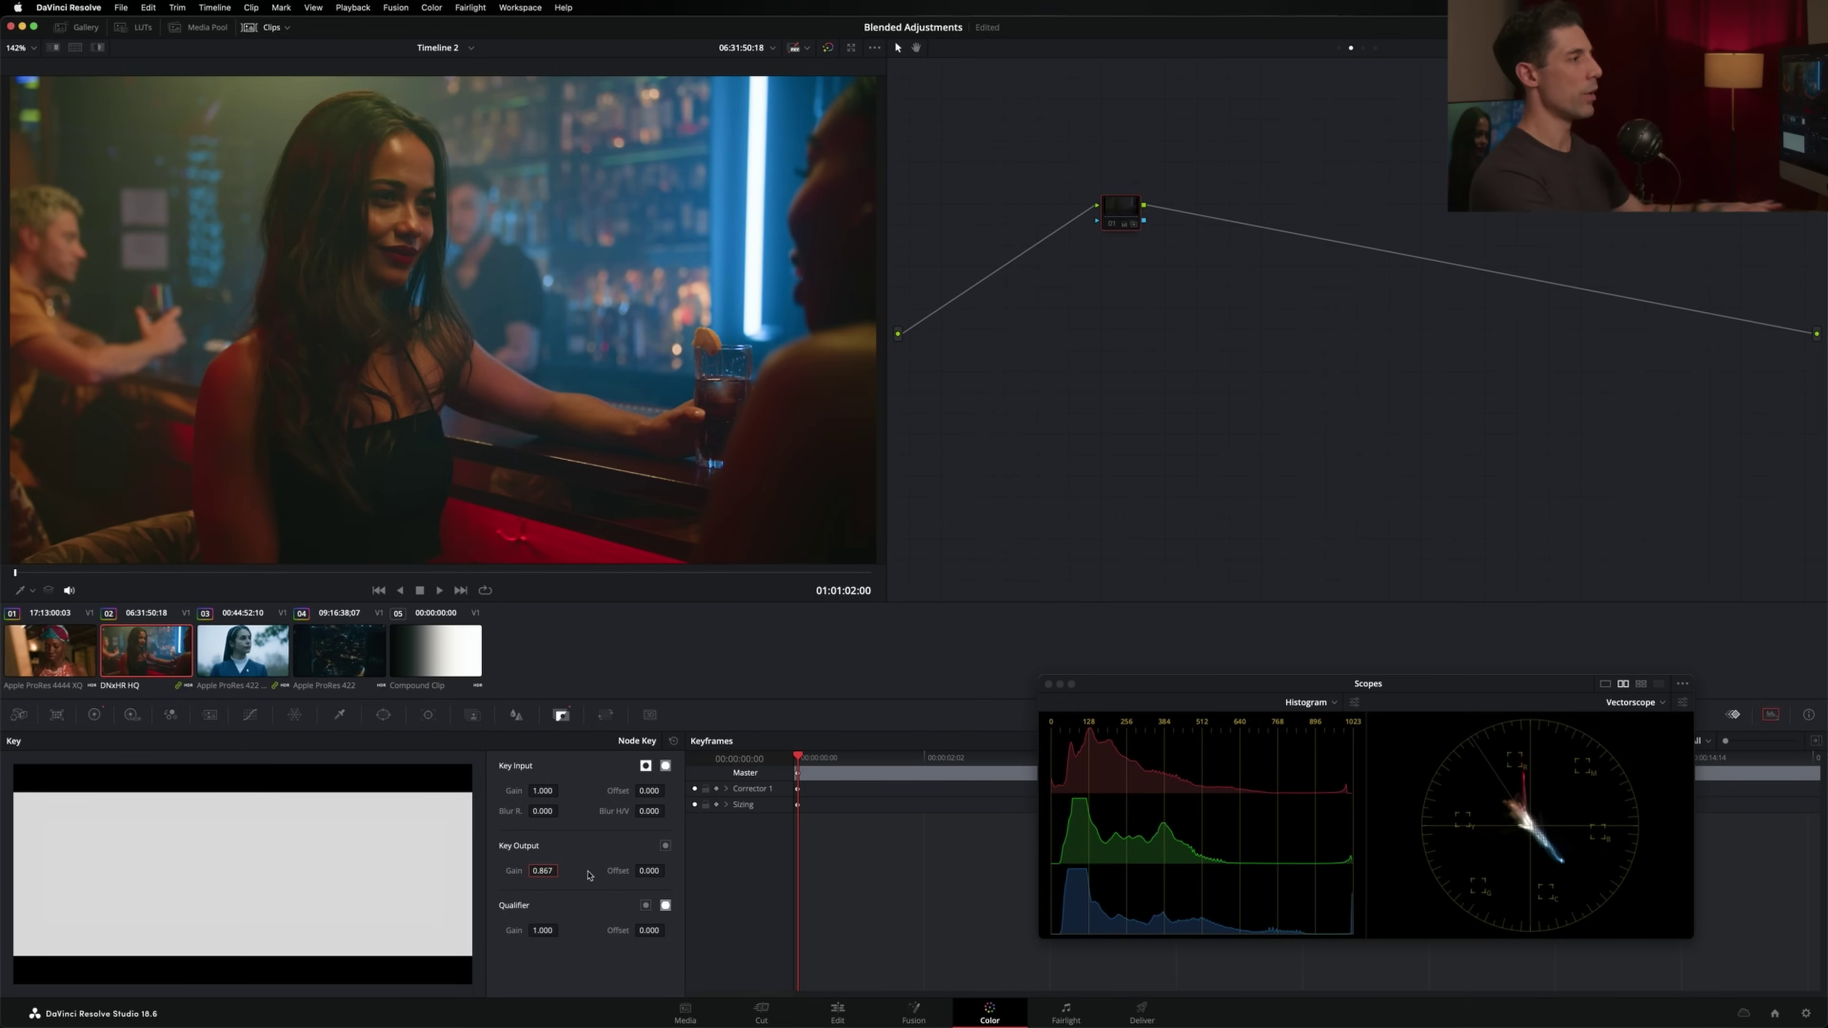
Step: Set the bar clip node's composite mode to Luminosity and save the project
{"action": "right_click", "coordinate": [1129, 210]}
{"action": "mouse_move", "coordinate": [1196, 429]}
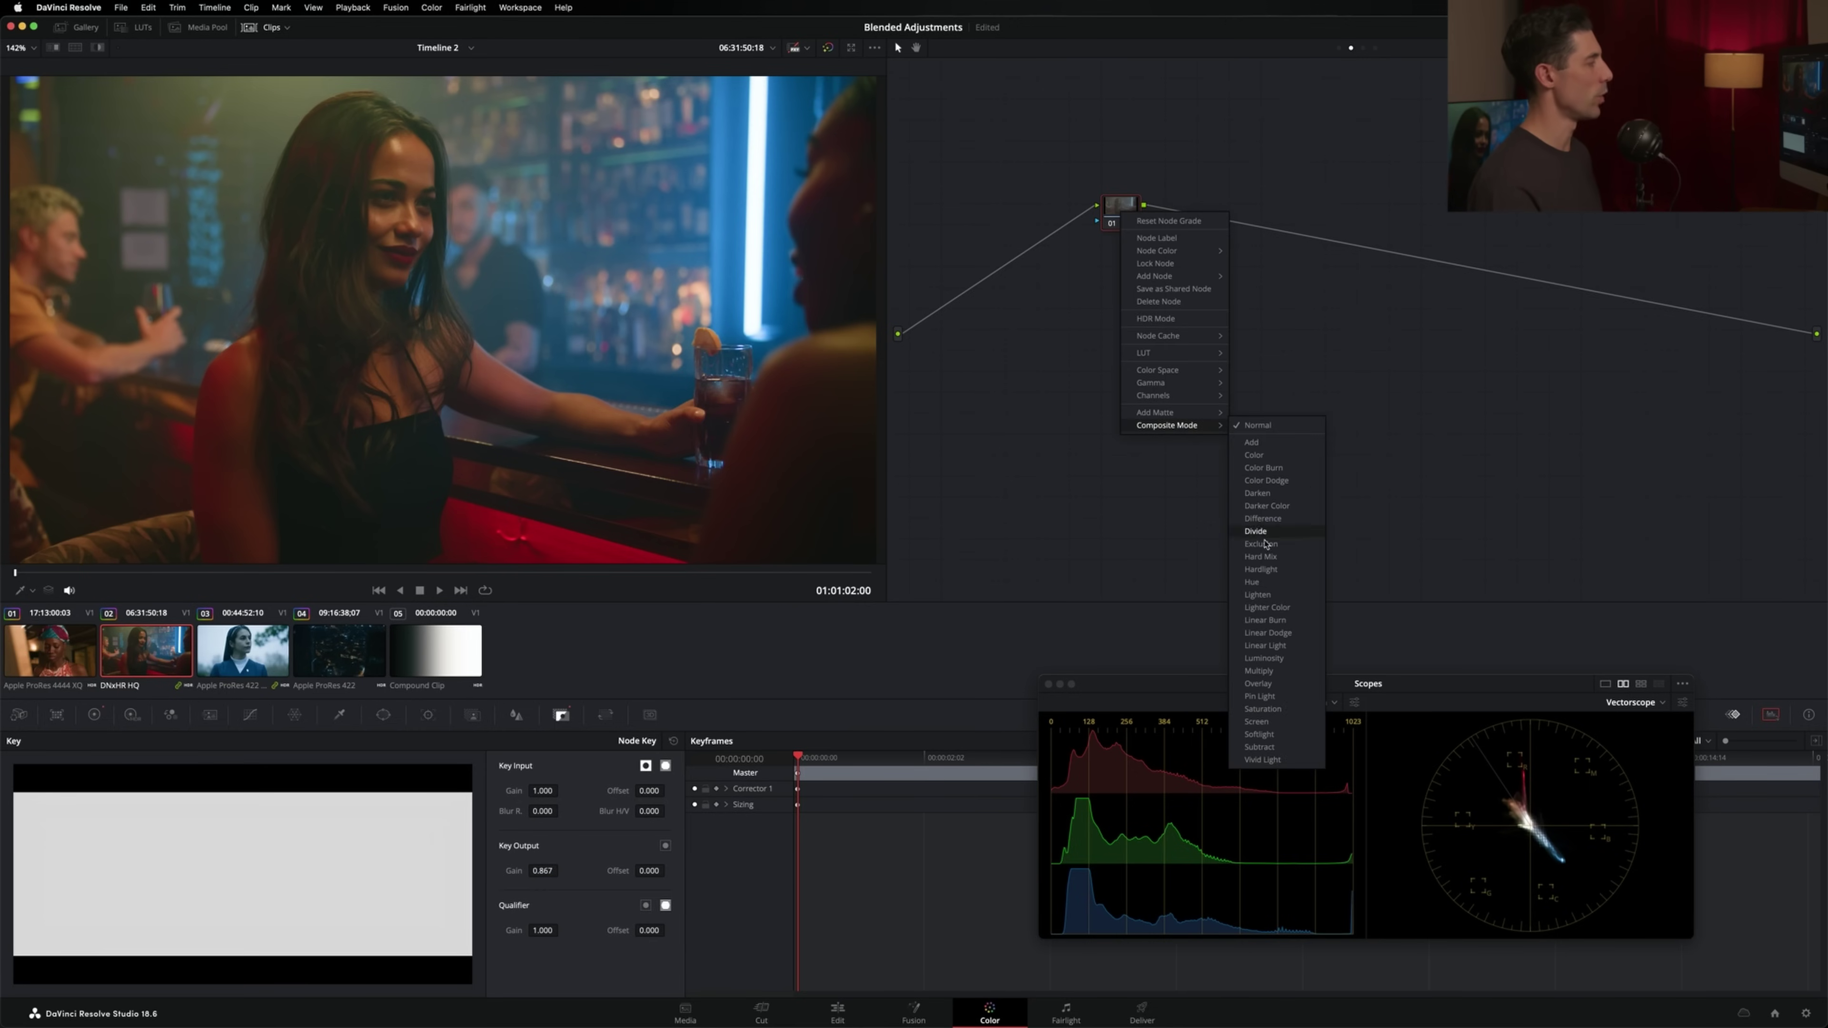
{"action": "left_click", "coordinate": [1272, 659]}
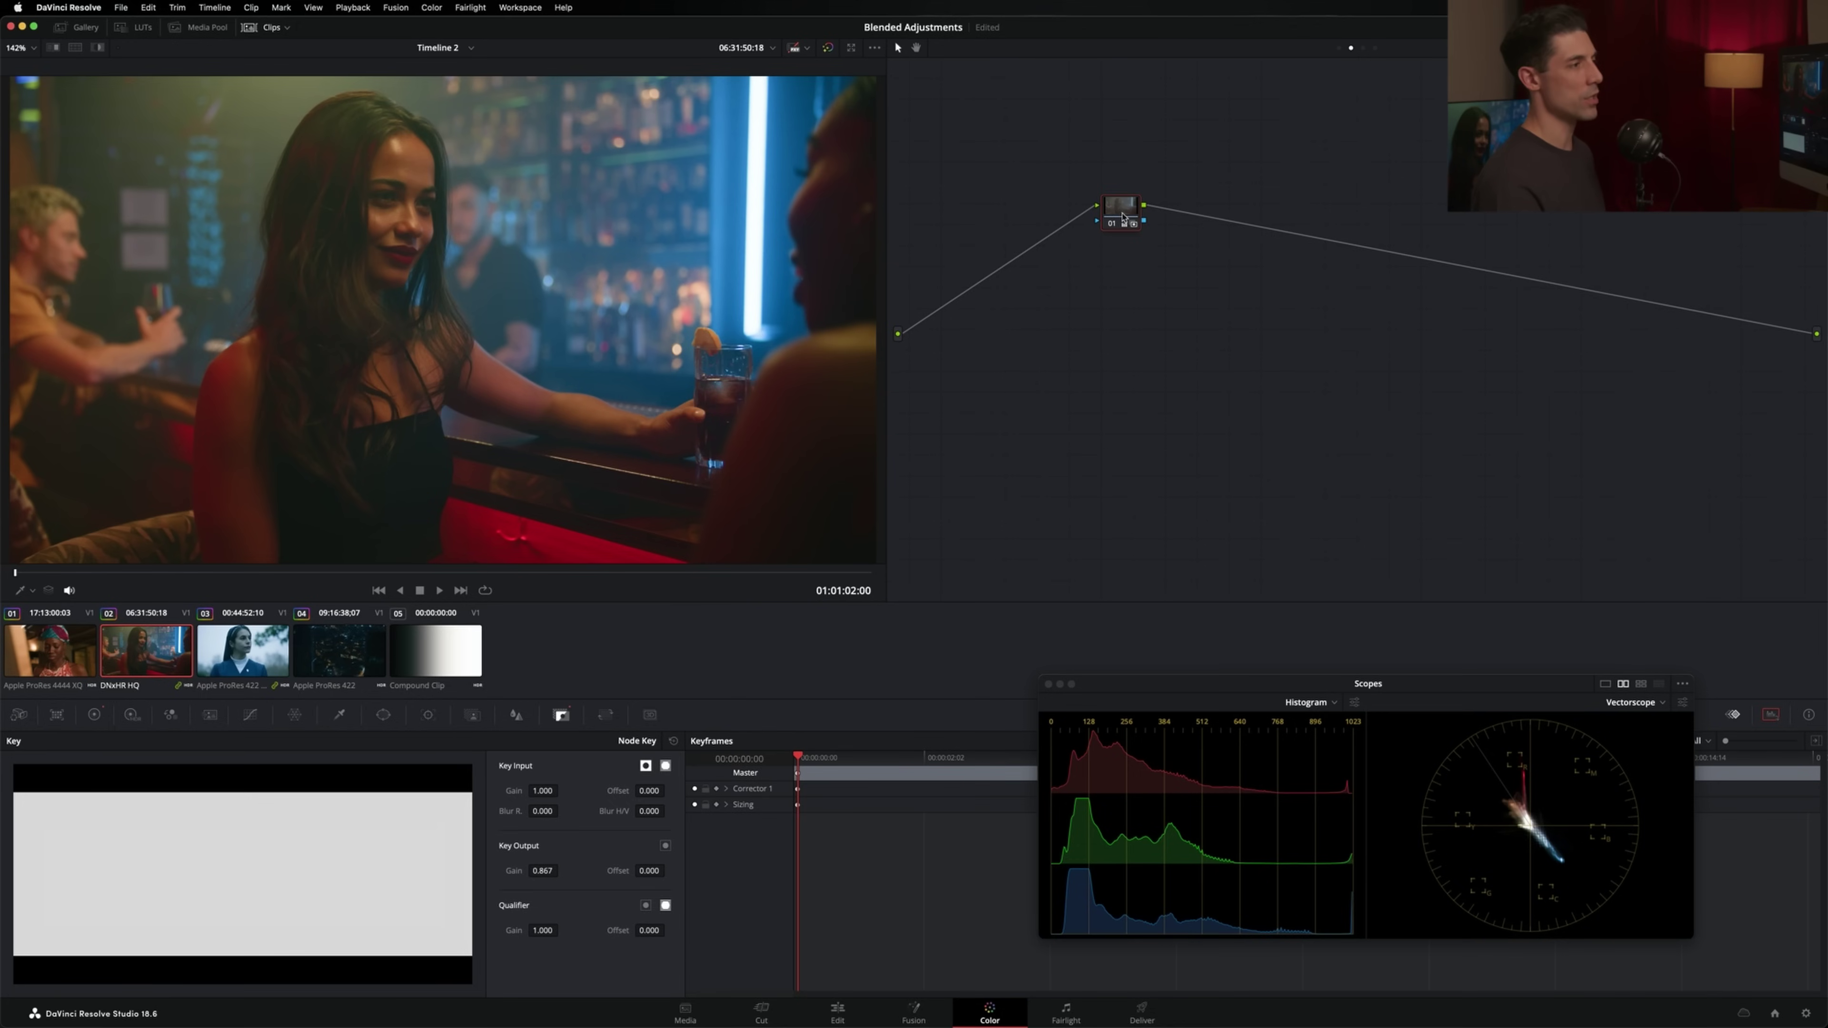
{"action": "left_click_drag", "start_coordinate": [1125, 219], "coordinate": [1128, 219]}
{"action": "key", "text": "super+s"}
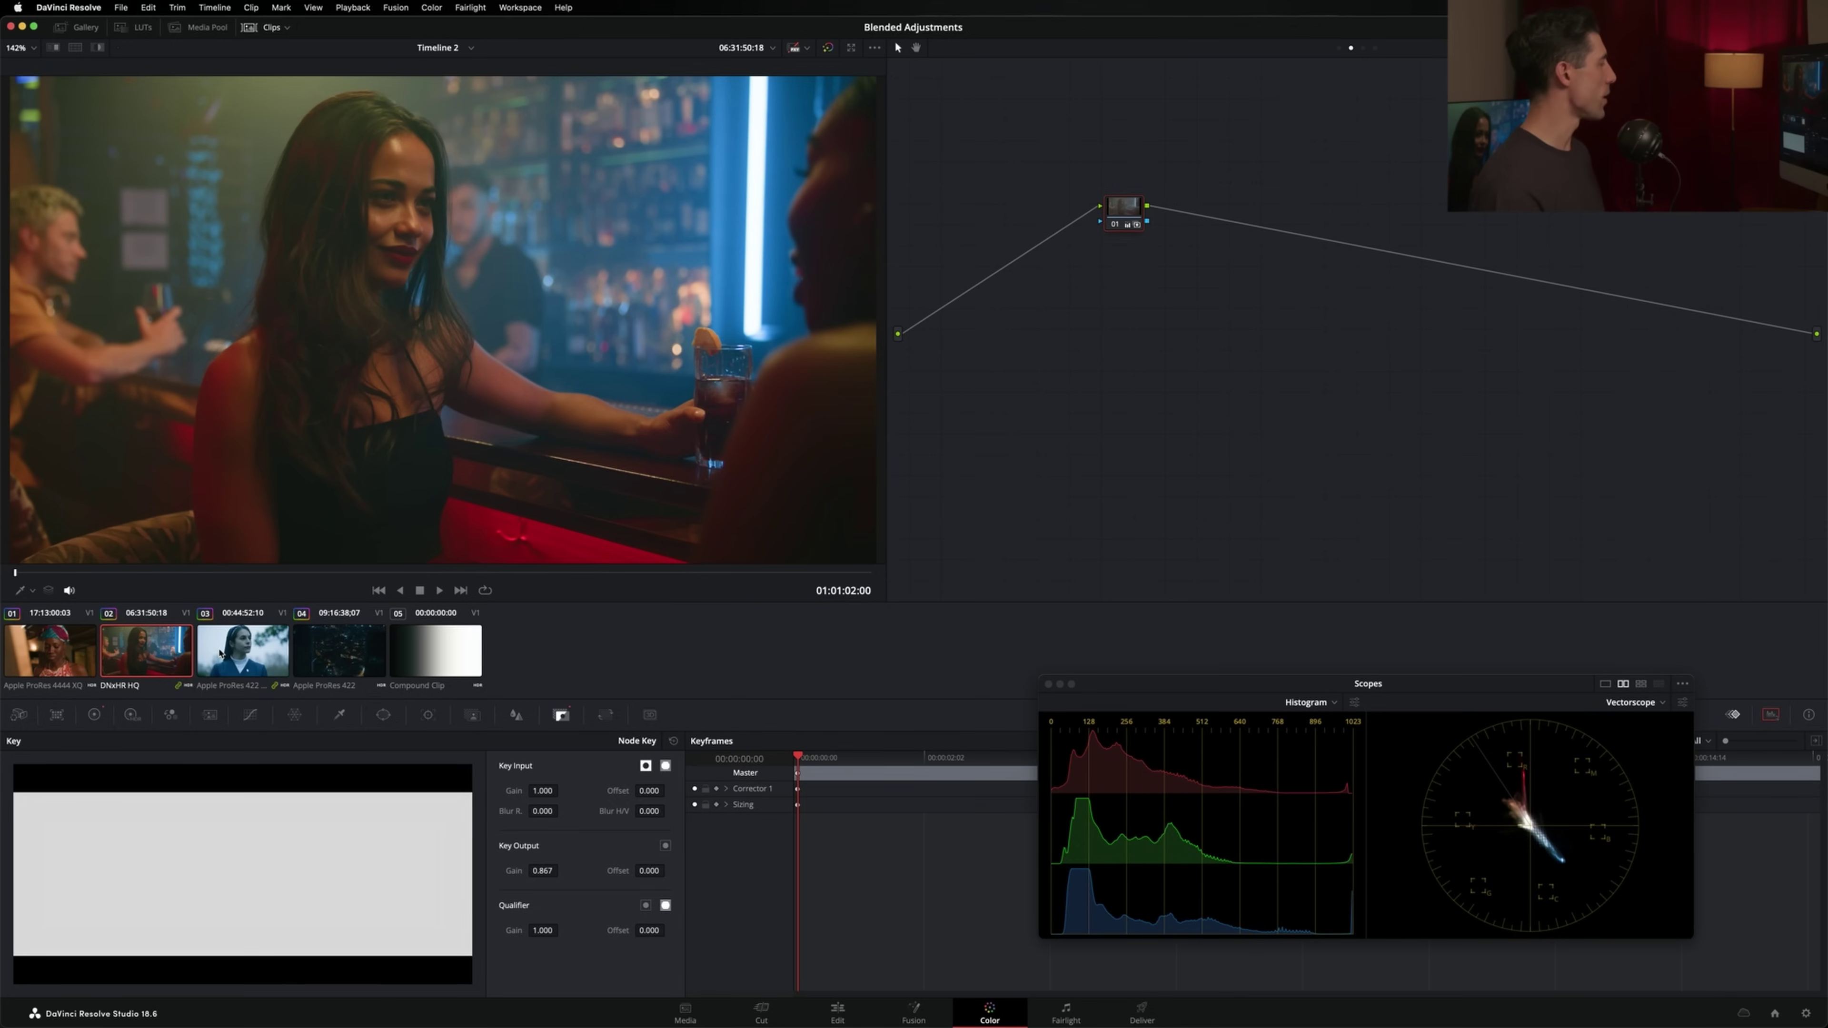
Step: Open the third clip, continue to the night city clip, and compare its image with the node enabled and disabled
{"action": "left_click", "coordinate": [220, 652]}
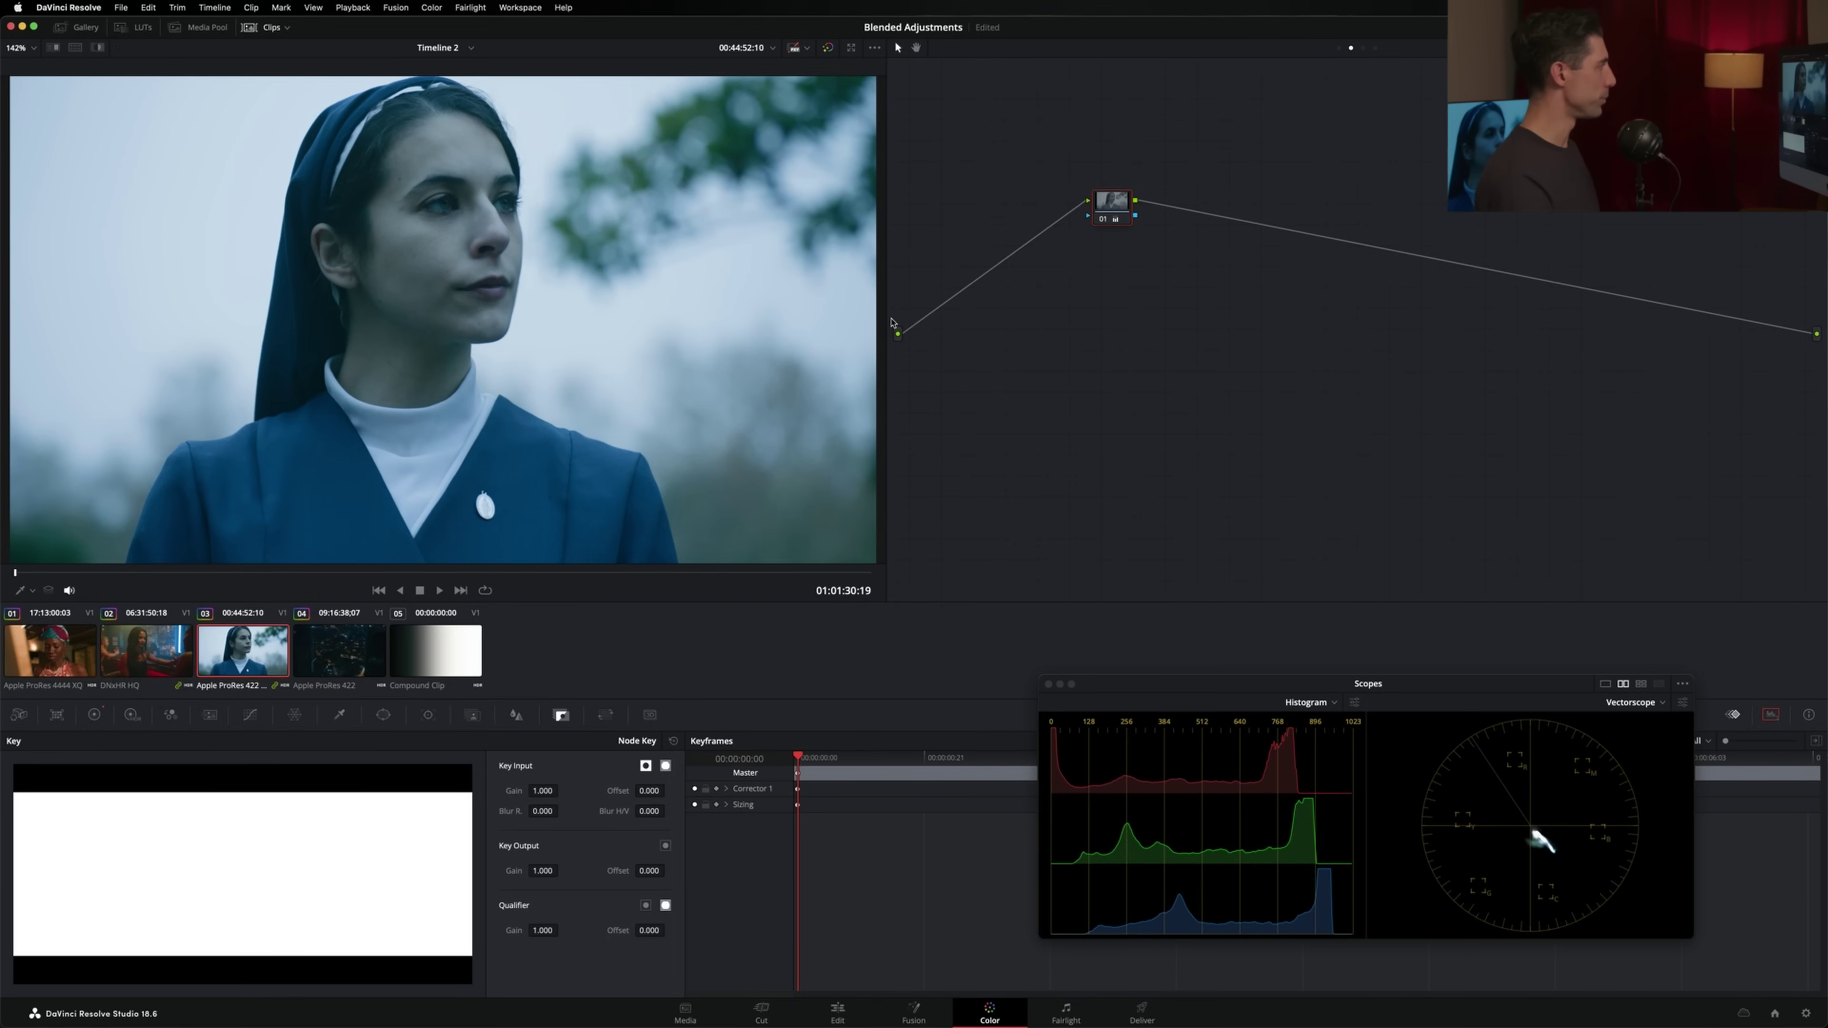
{"action": "key", "text": "Down"}
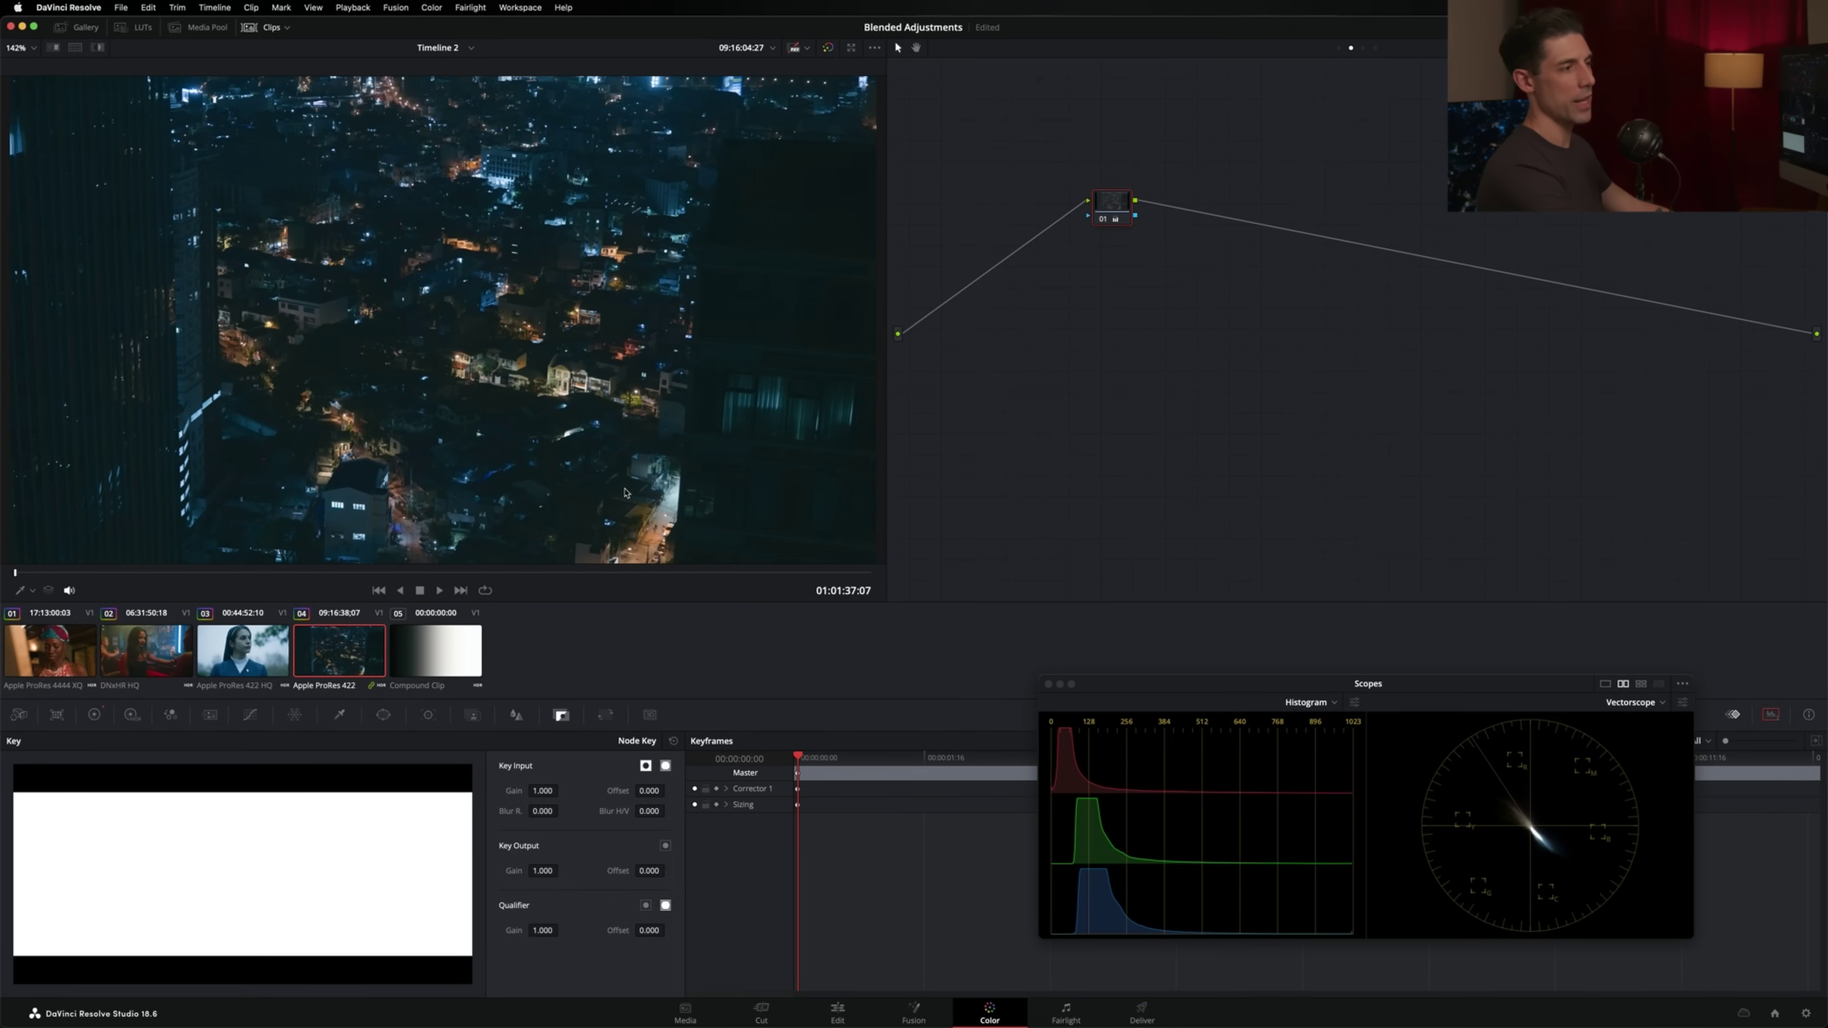
{"action": "key", "text": "super+d"}
{"action": "key", "text": "super+d"}
{"action": "key", "text": "ctrl+d"}
{"action": "key", "text": "ctrl+d"}
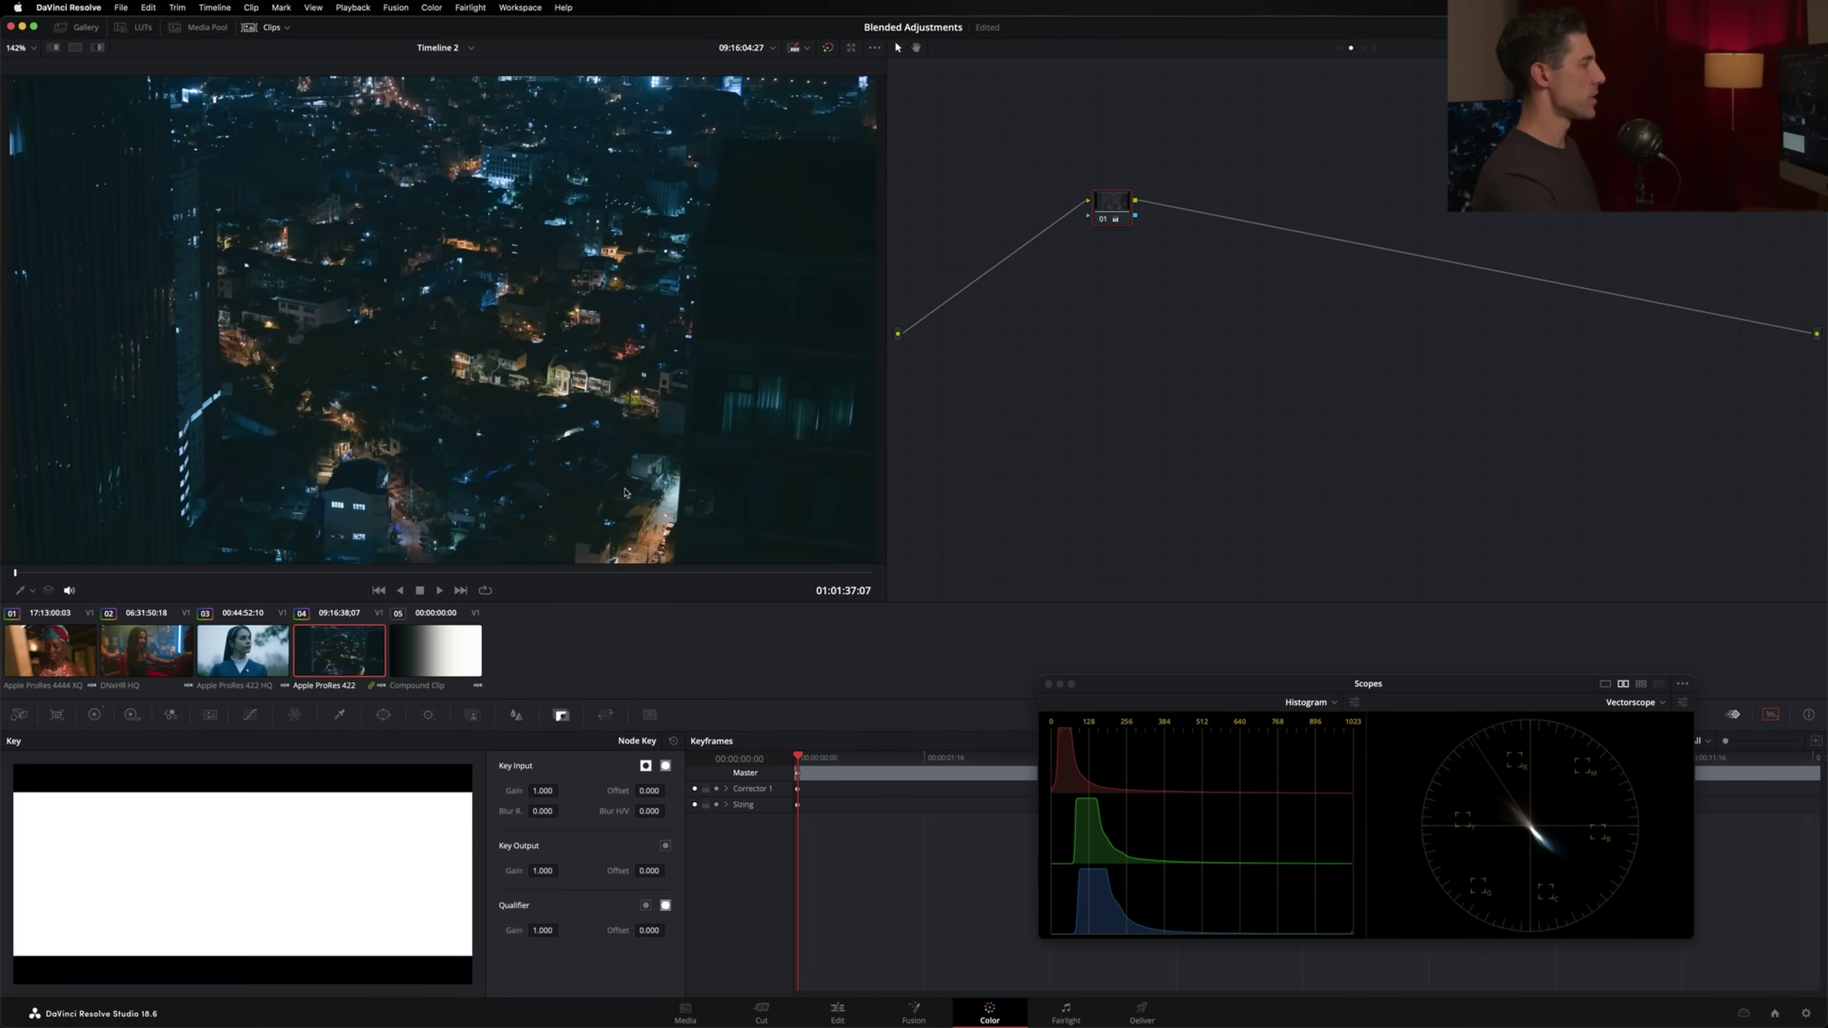
Step: Set the night city clip node's composite mode to Luminosity and compare the image with the node on and off
{"action": "right_click", "coordinate": [1107, 207]}
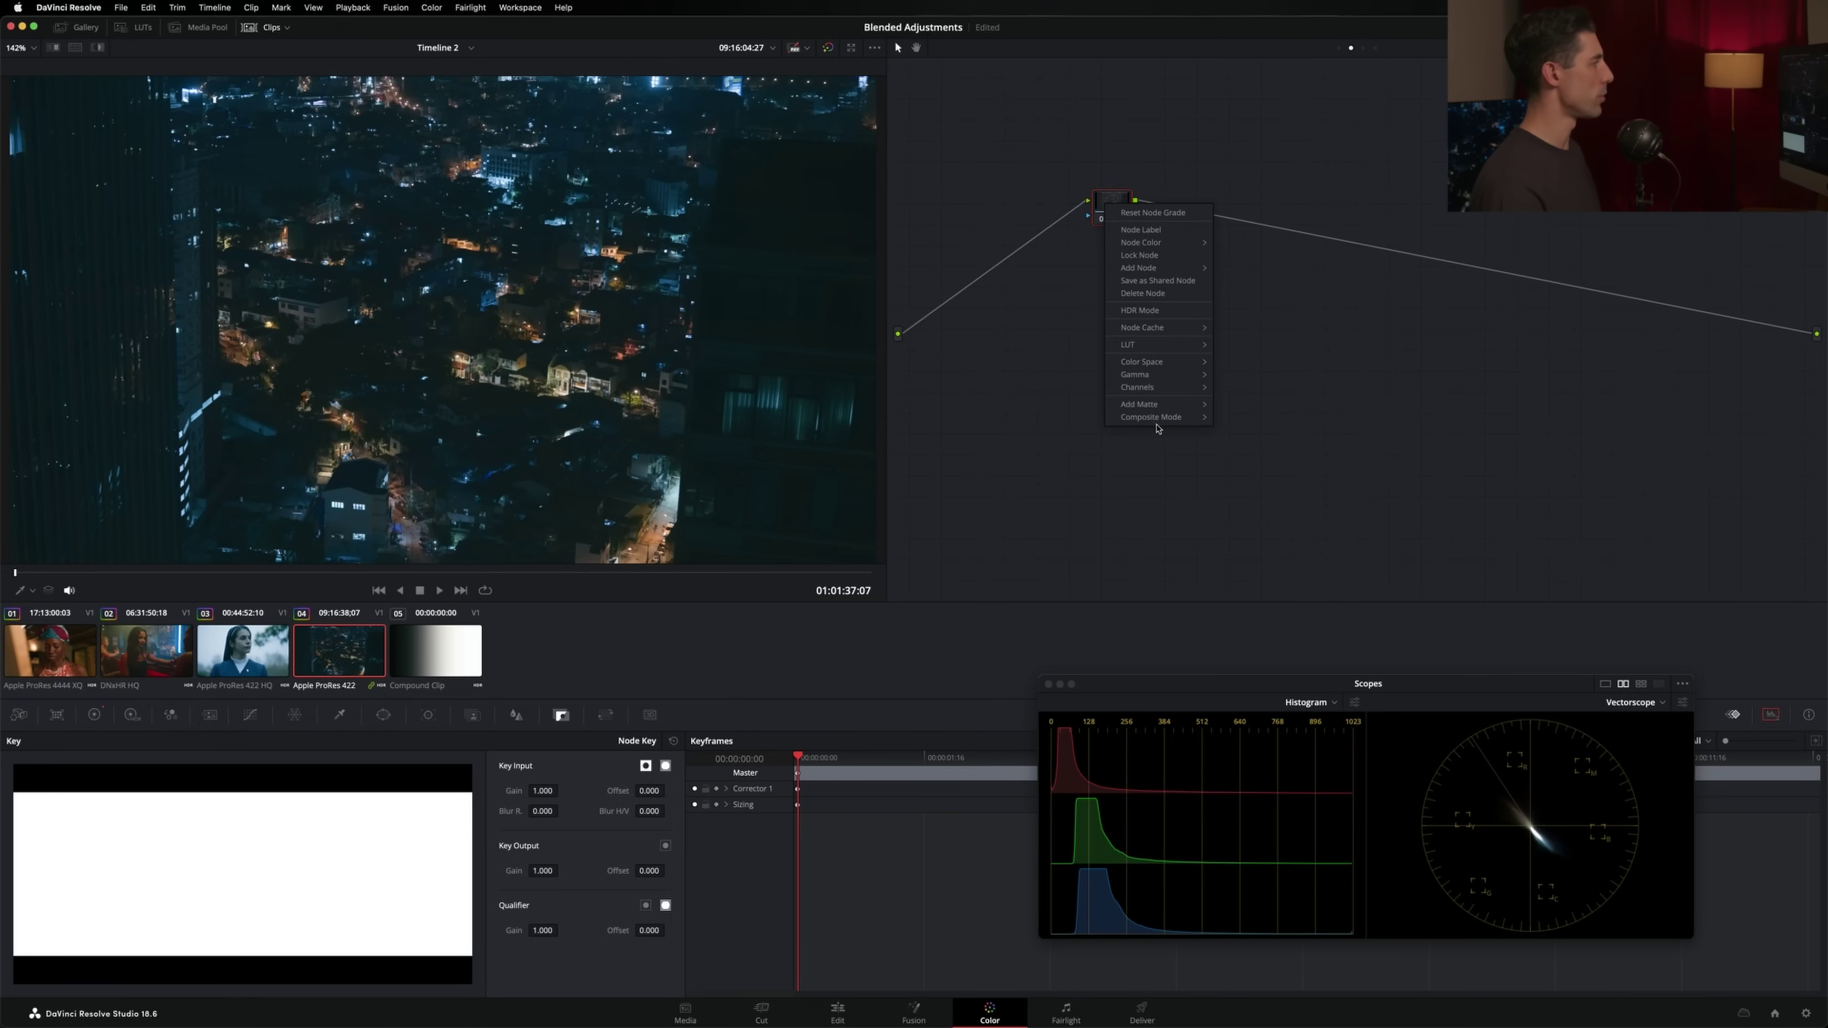
{"action": "mouse_move", "coordinate": [1156, 425]}
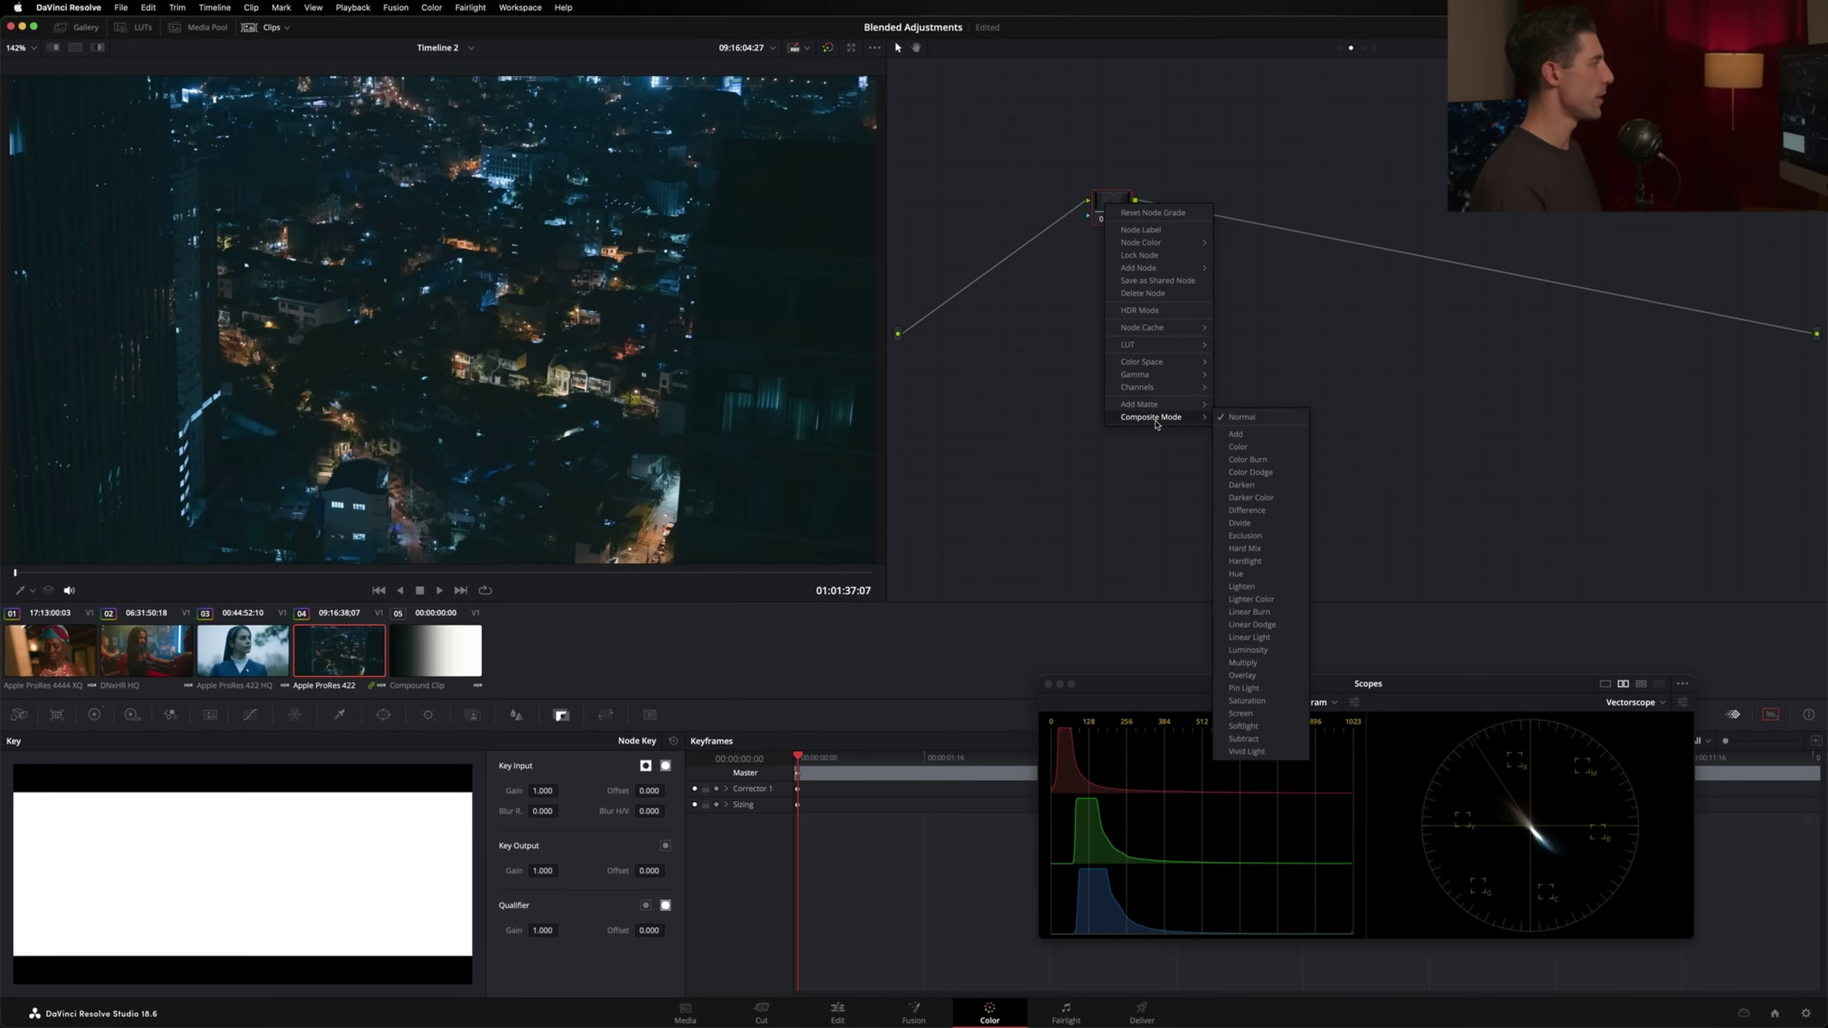
{"action": "left_click", "coordinate": [1278, 652]}
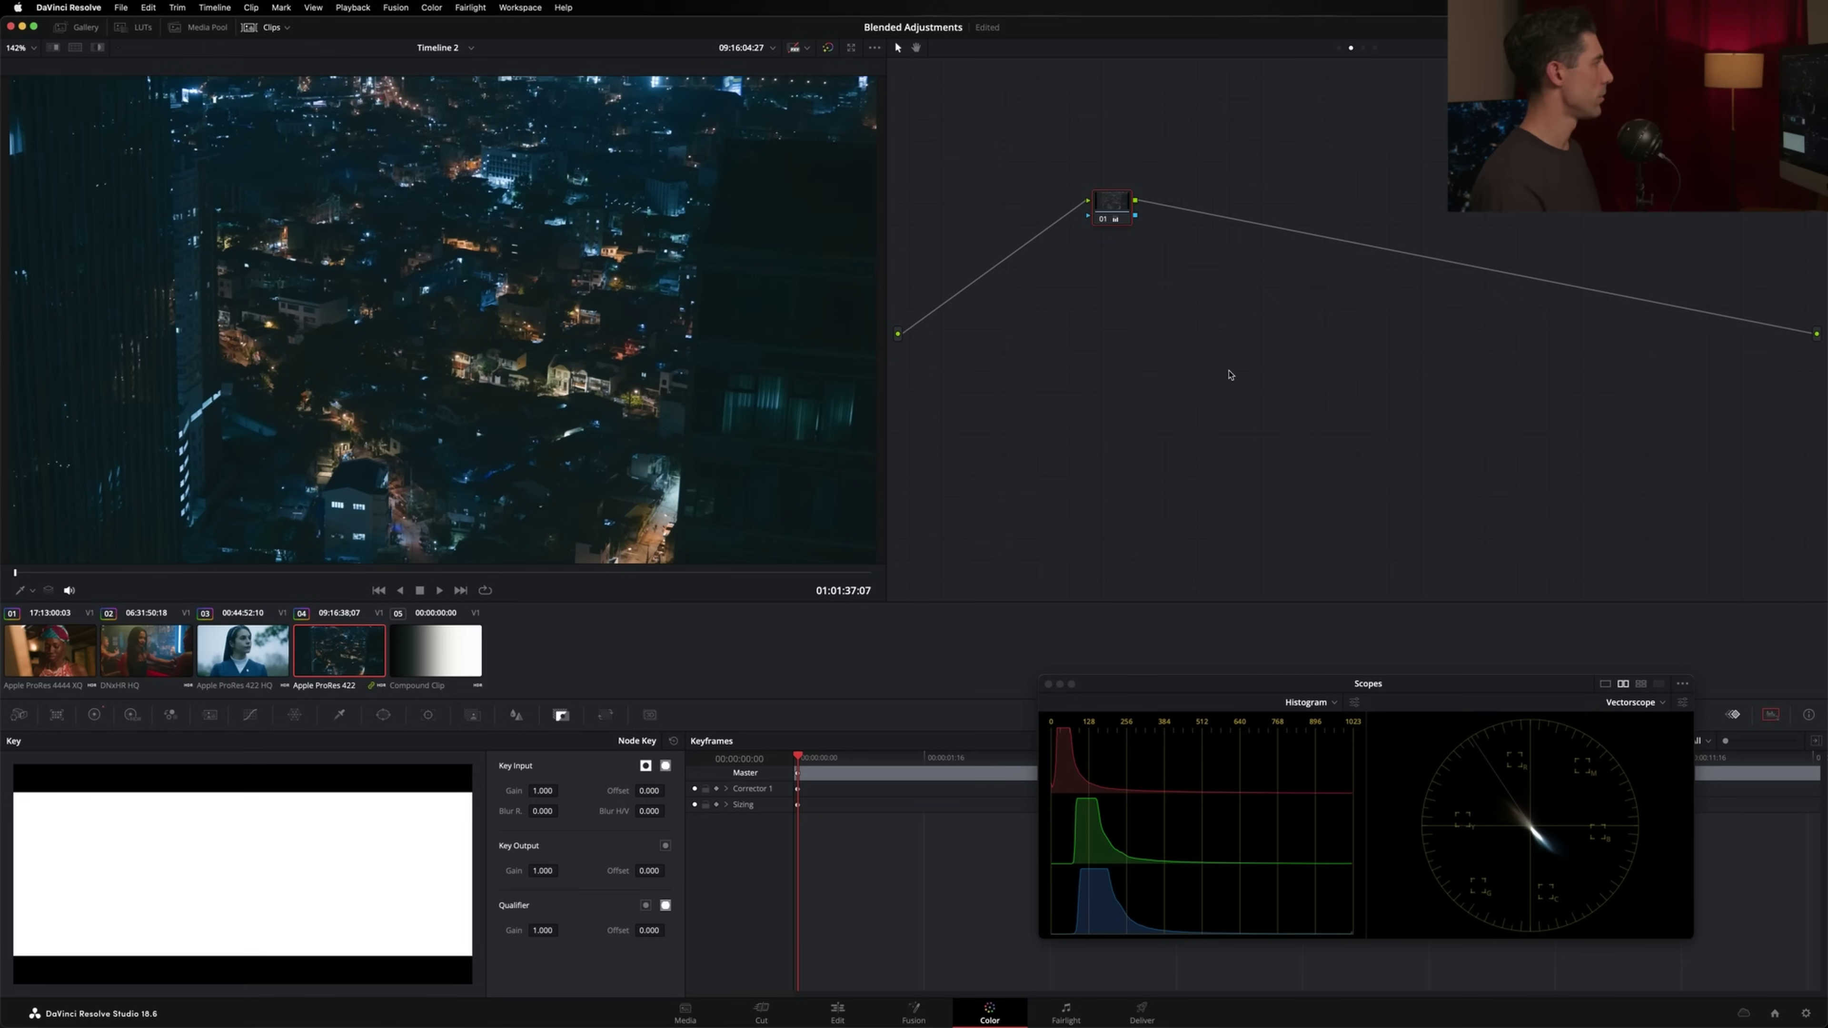
{"action": "key", "text": "super+d"}
{"action": "key", "text": "super+d"}
{"action": "key", "text": "super+d"}
{"action": "key", "text": "super+d"}
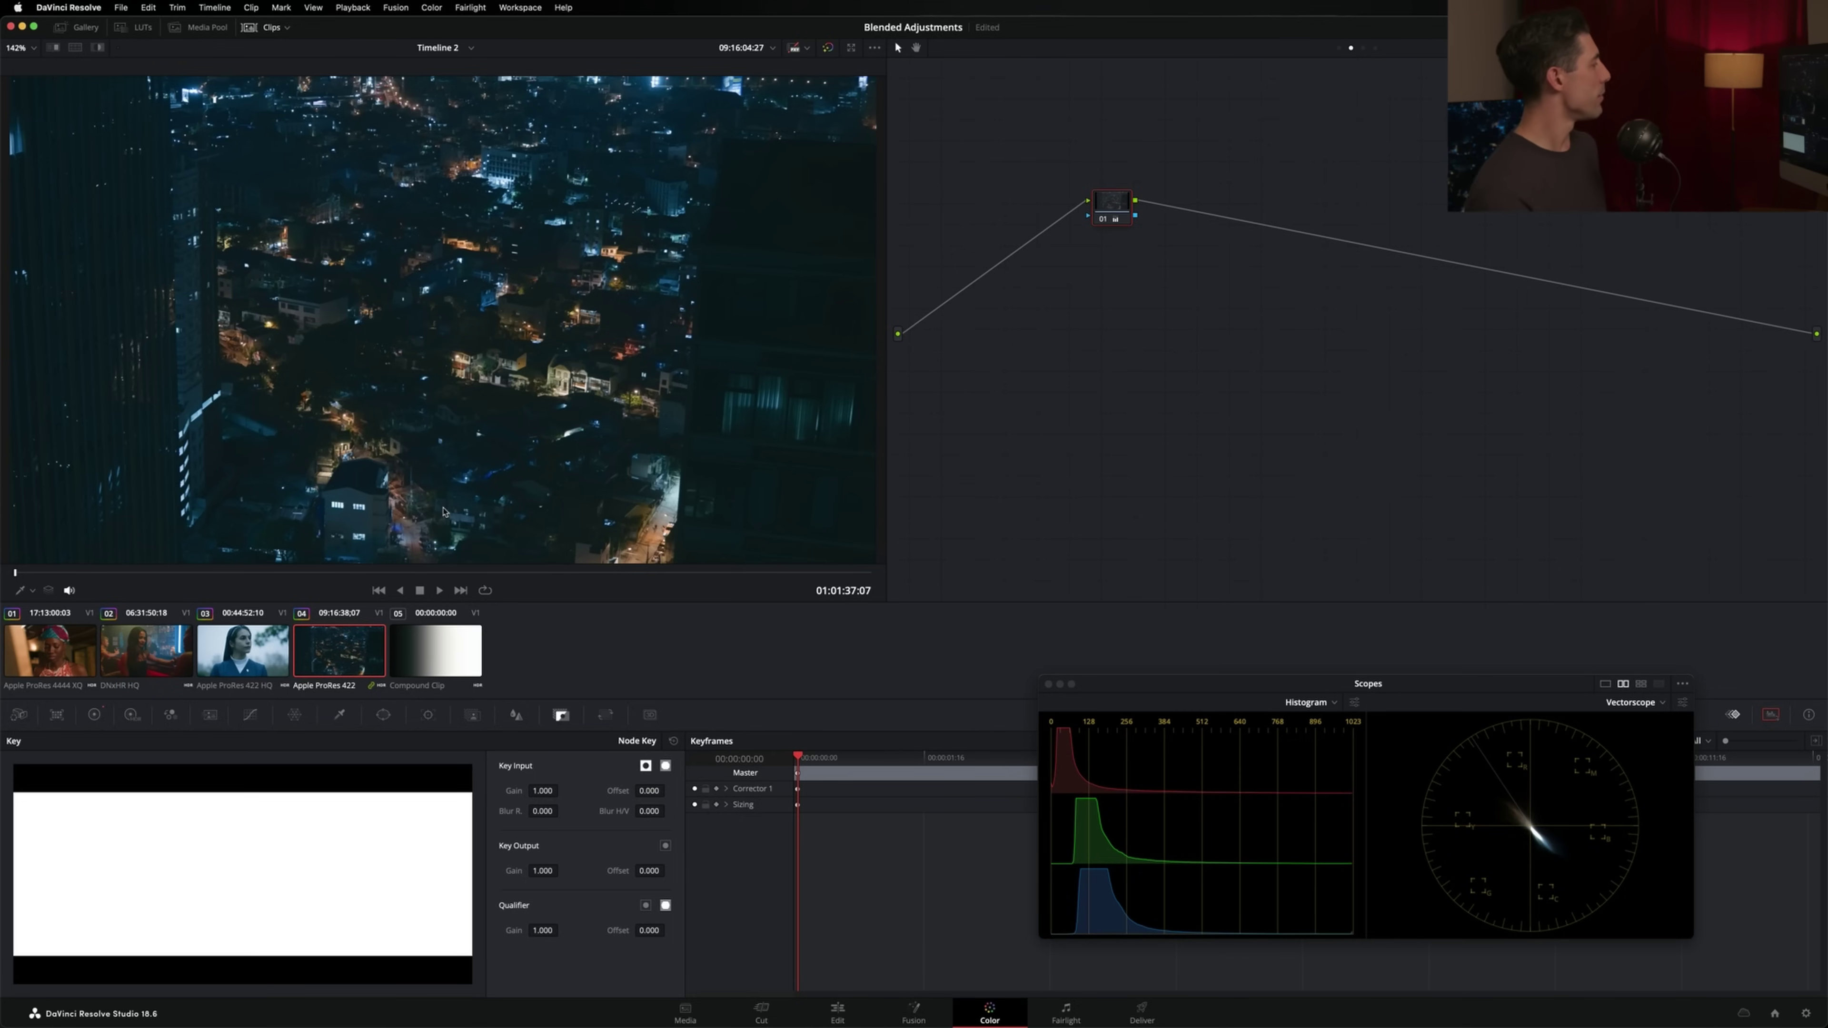
Step: Open the grayscale compound clip, look at it on the Edit page, and return to the Color page
{"action": "left_click", "coordinate": [444, 647]}
{"action": "left_click", "coordinate": [837, 1008]}
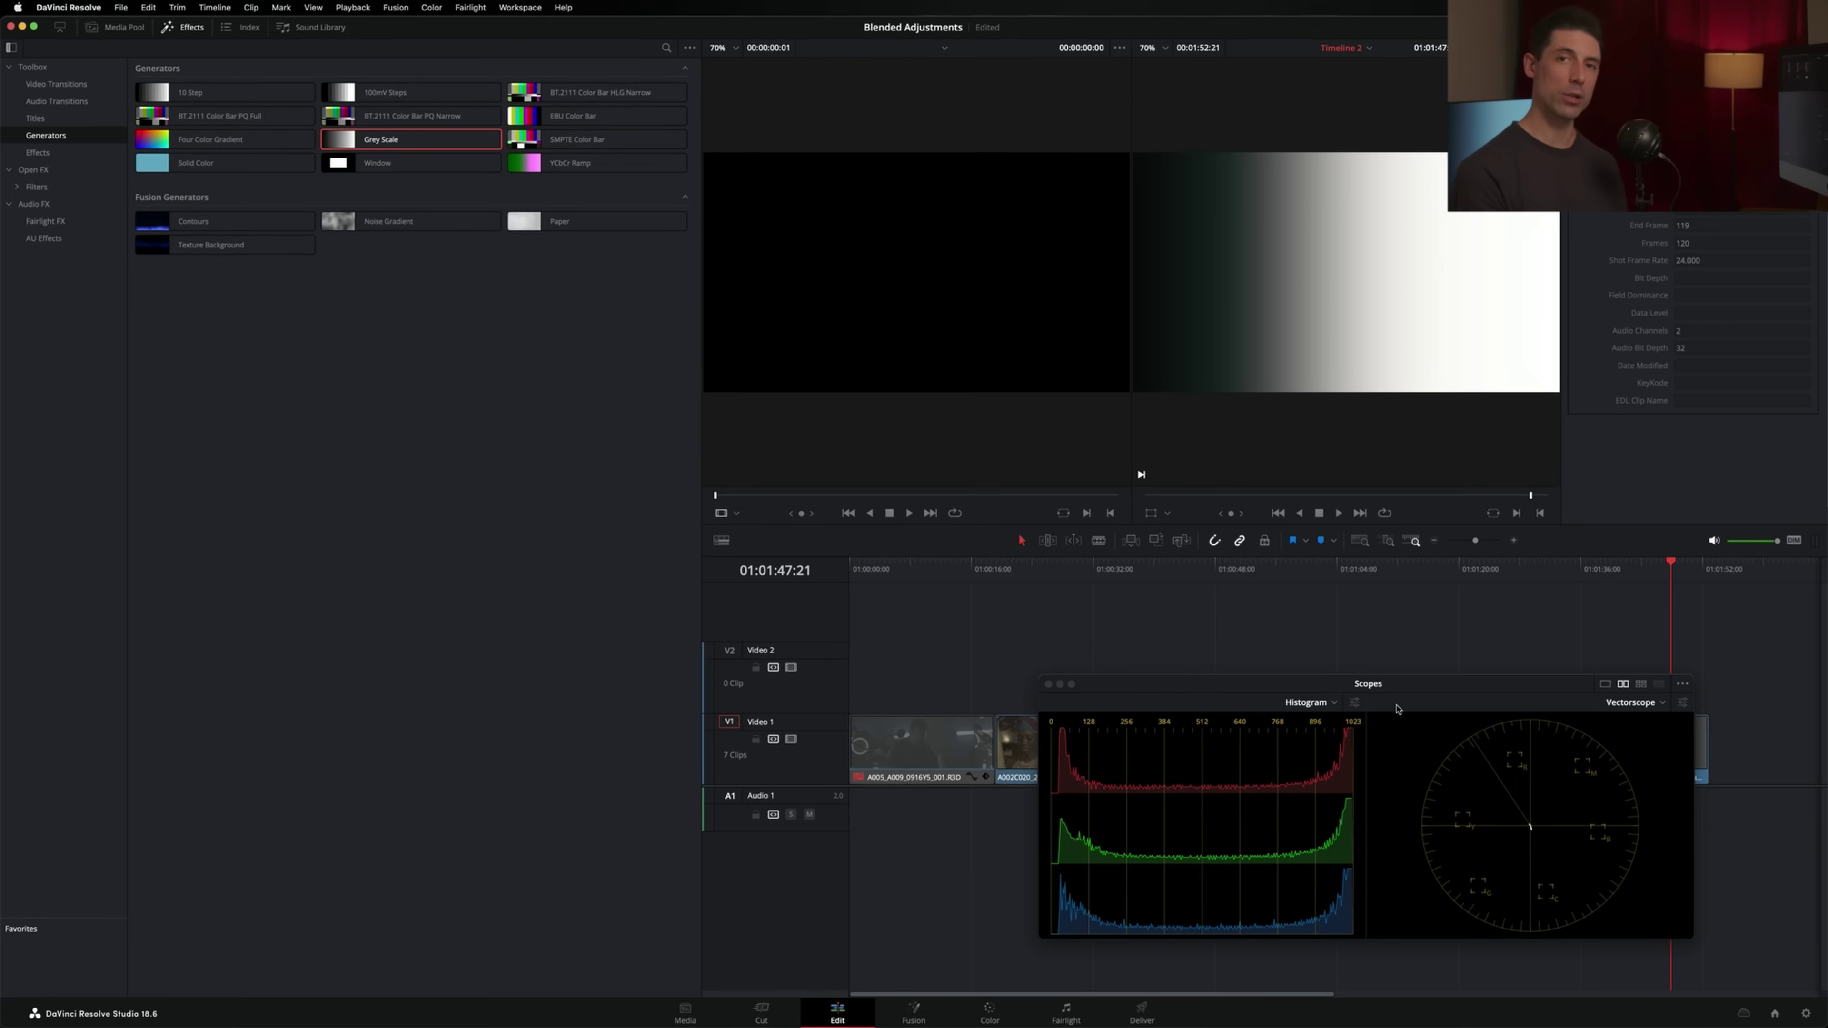
{"action": "key", "text": "shift+6"}
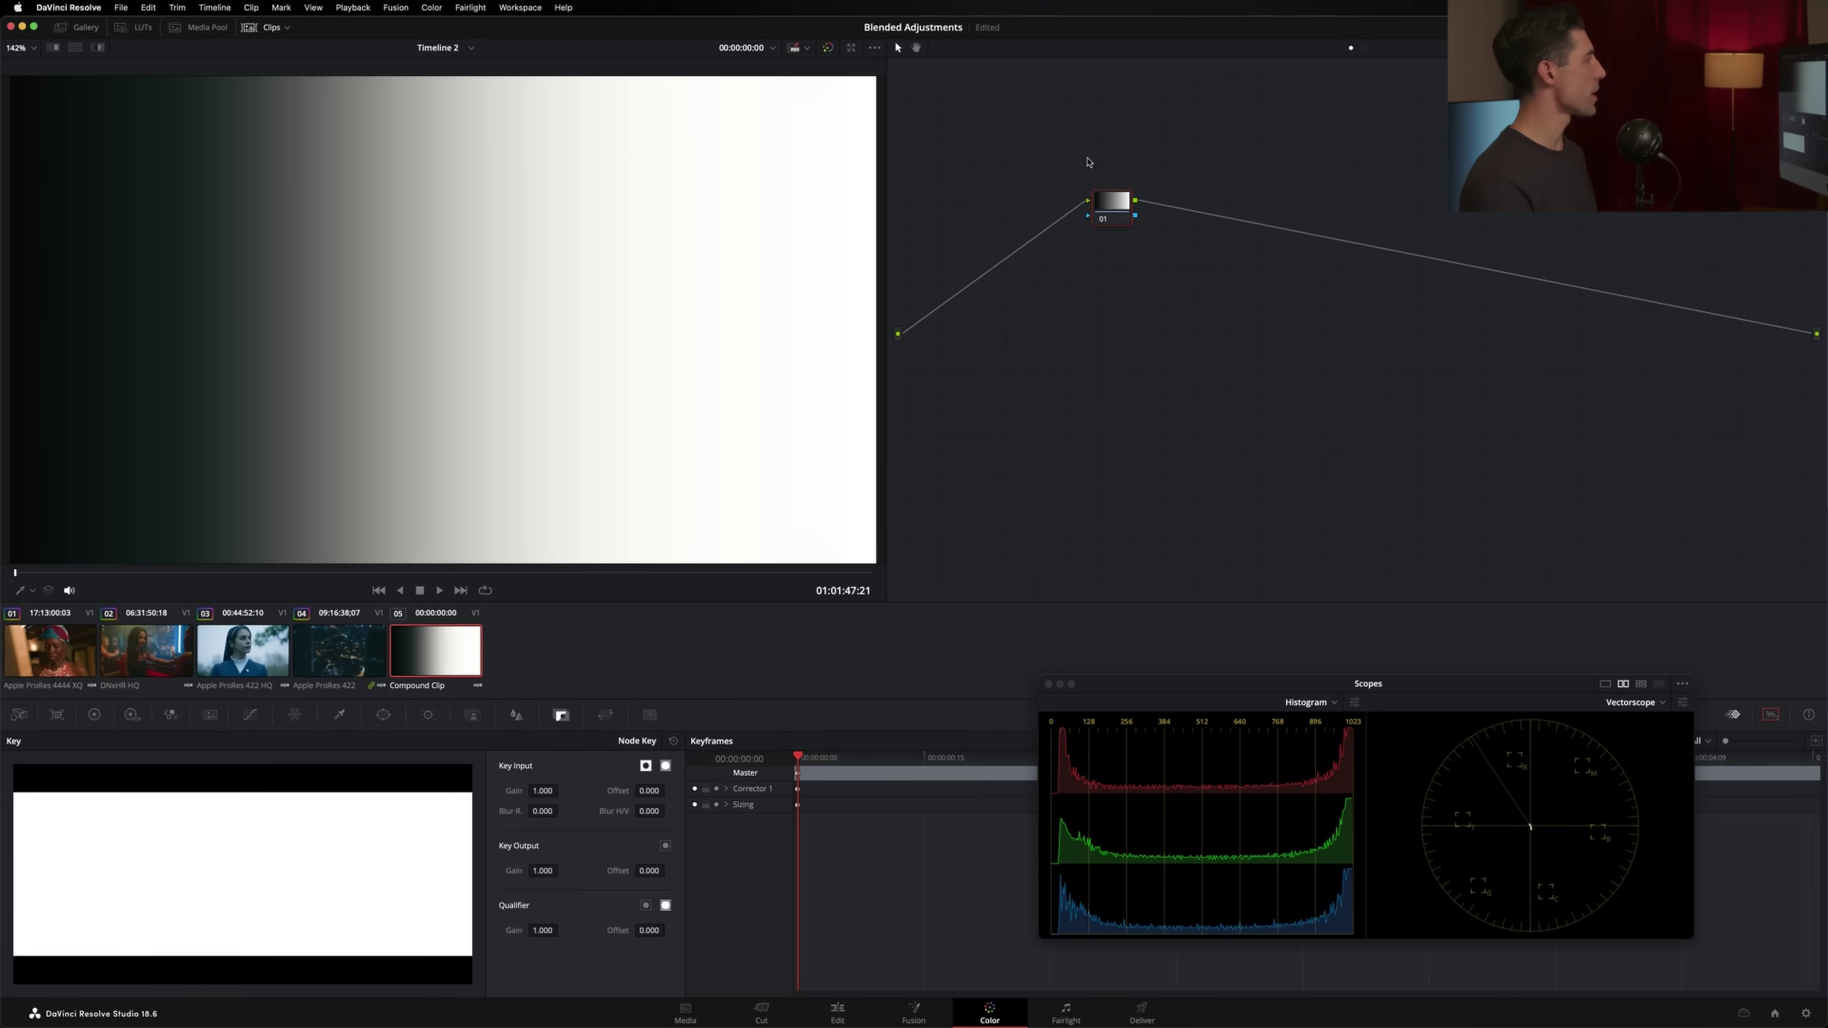
Step: Disable the timeline-level Cerberus and 709 nodes, and return to the clip-level node graph
{"action": "left_click", "coordinate": [1363, 48]}
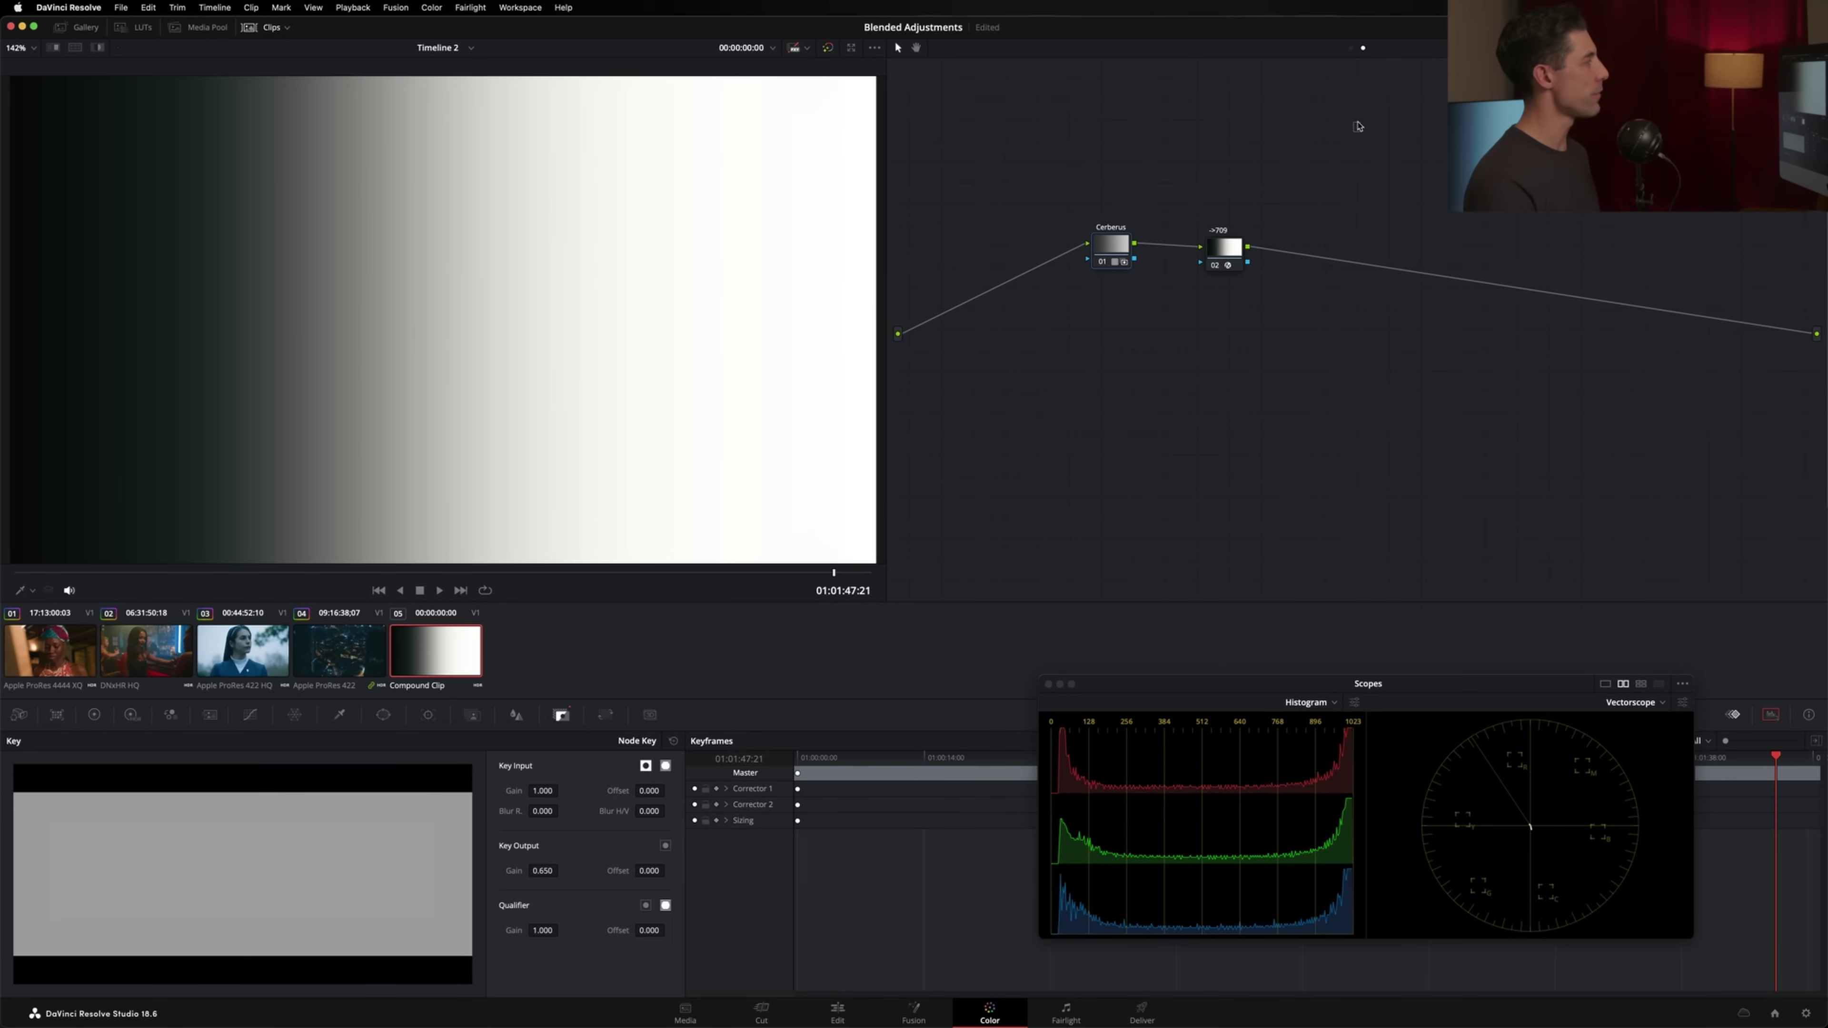
{"action": "left_click", "coordinate": [1236, 261]}
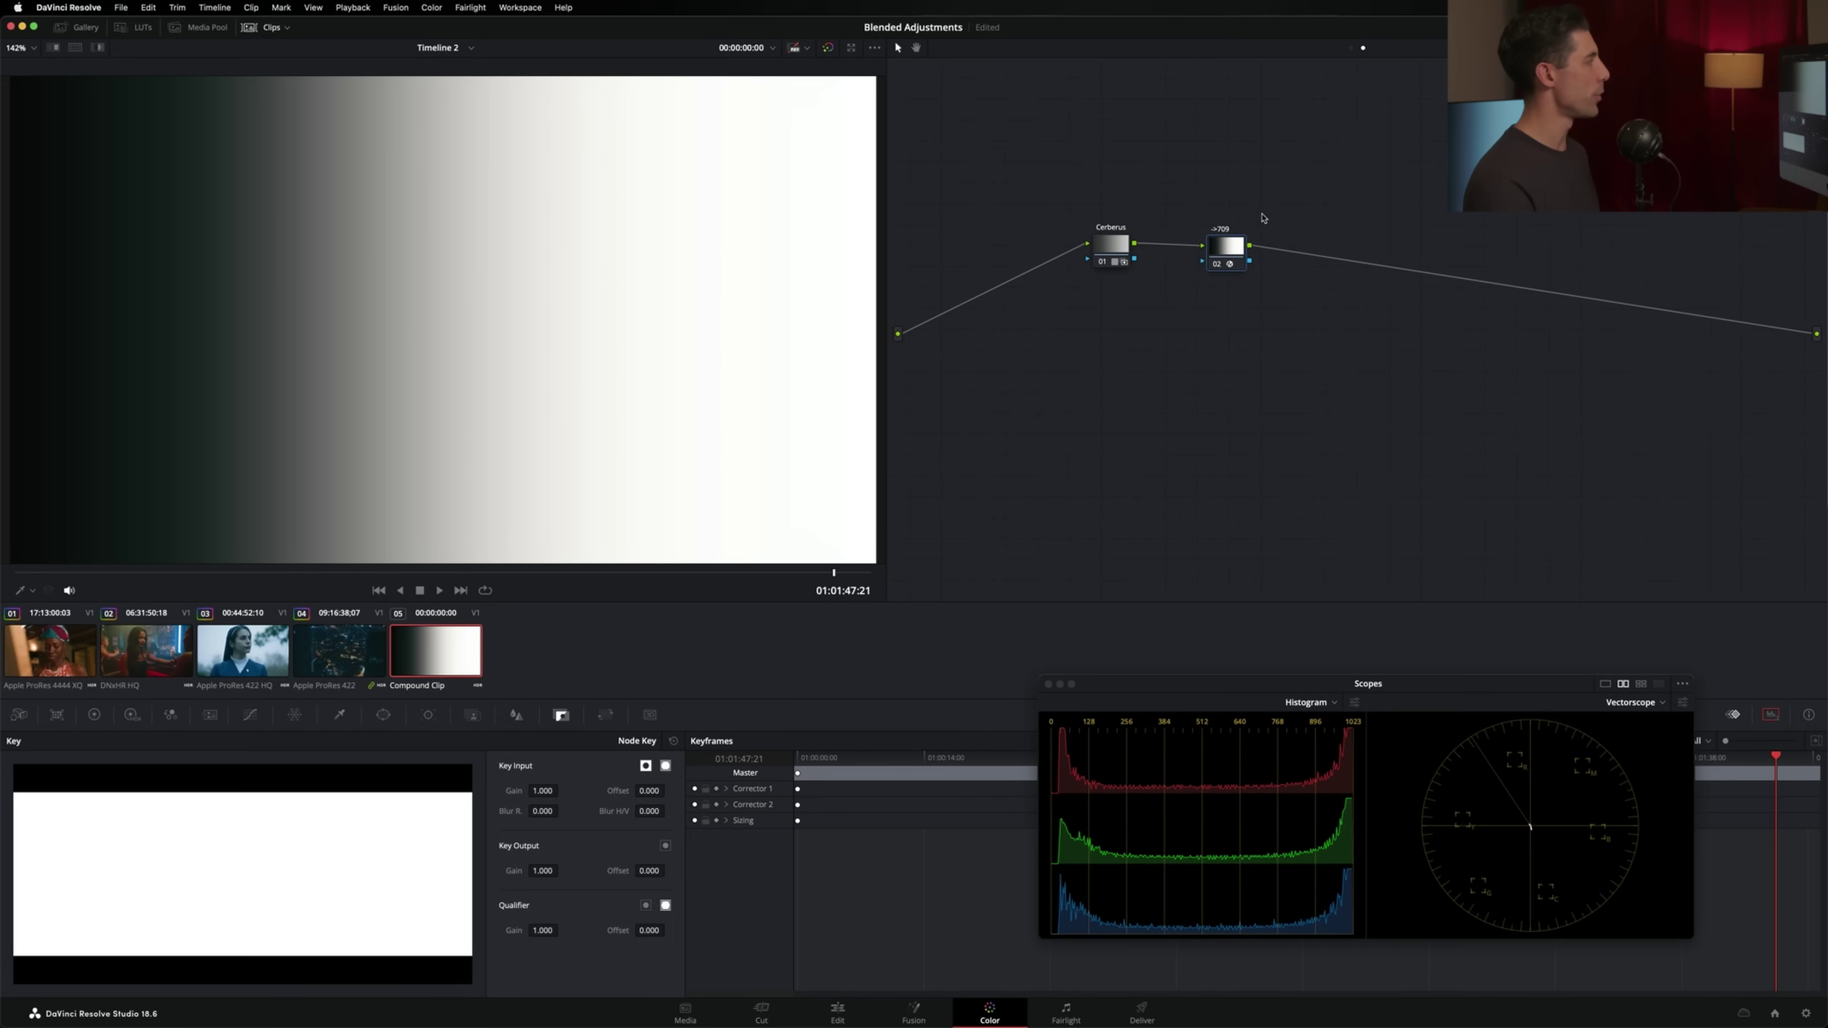
{"action": "key", "text": "alt+d"}
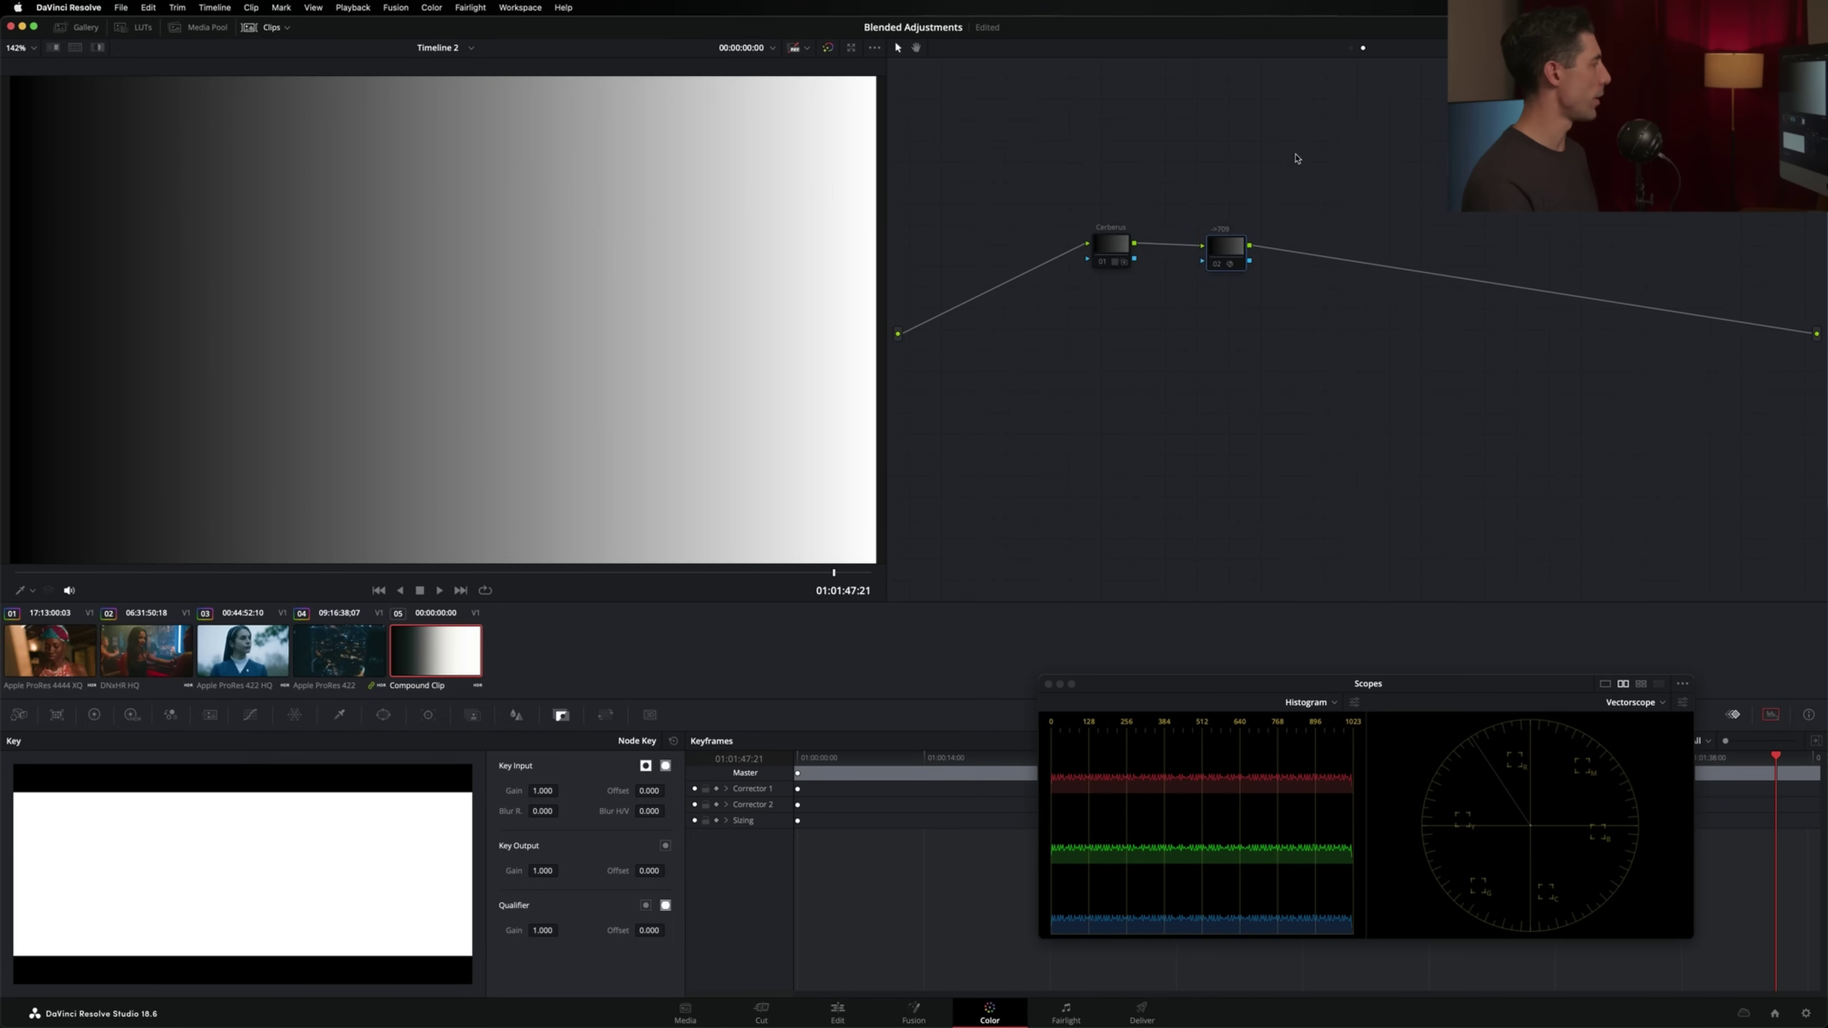
{"action": "left_click", "coordinate": [1351, 49]}
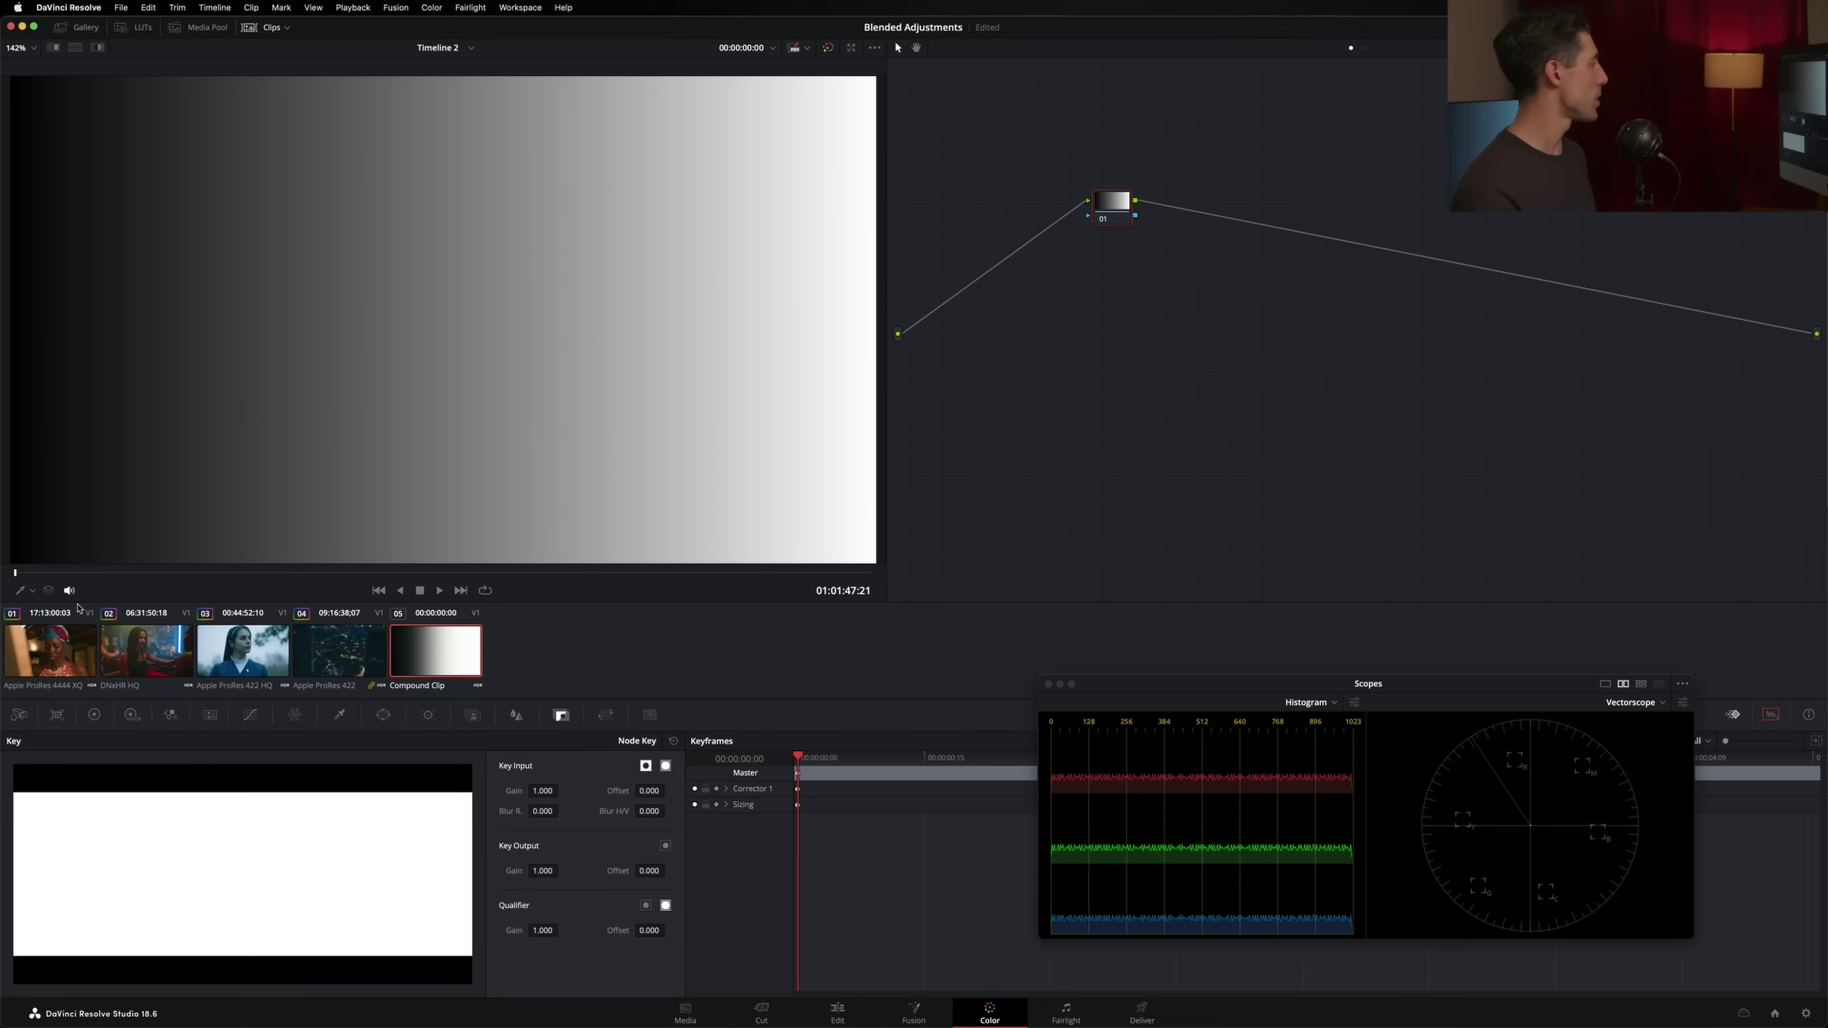
Step: View the first clip without the timeline grade, reopen the grayscale compound clip, and change the Histogram scope to Waveform
{"action": "left_click", "coordinate": [68, 655]}
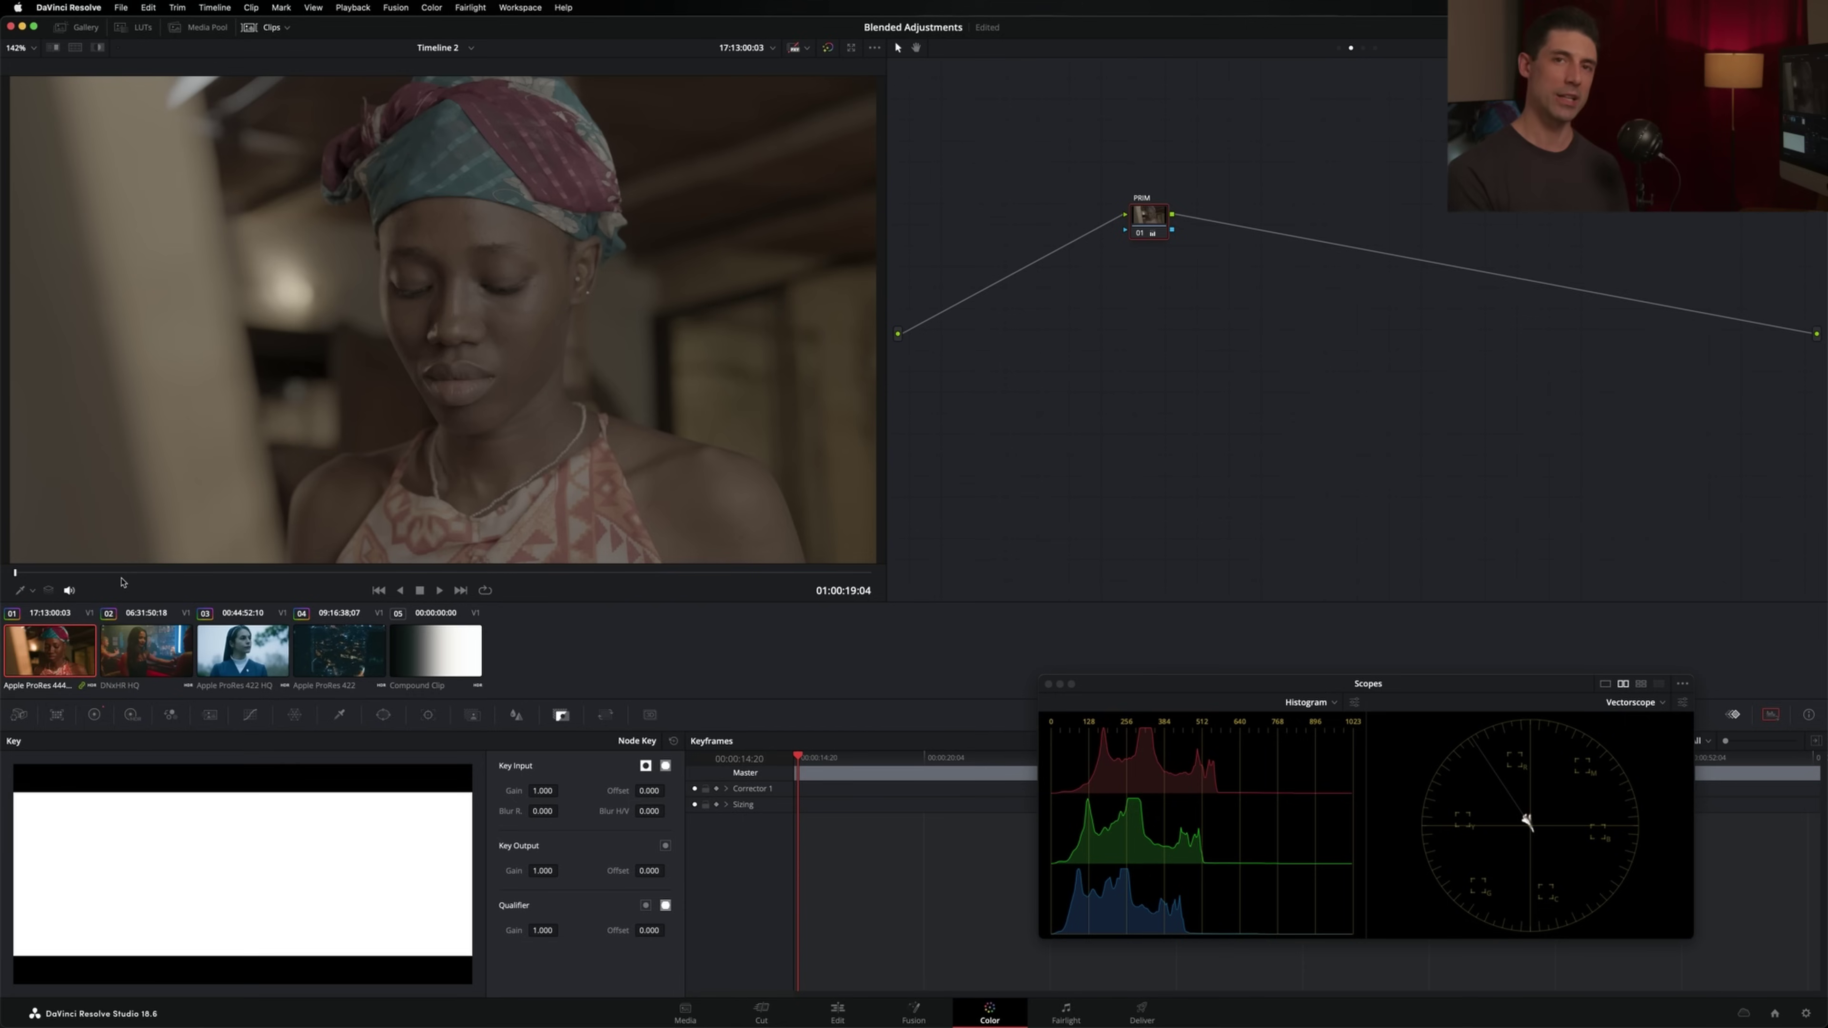
{"action": "left_click", "coordinate": [436, 650]}
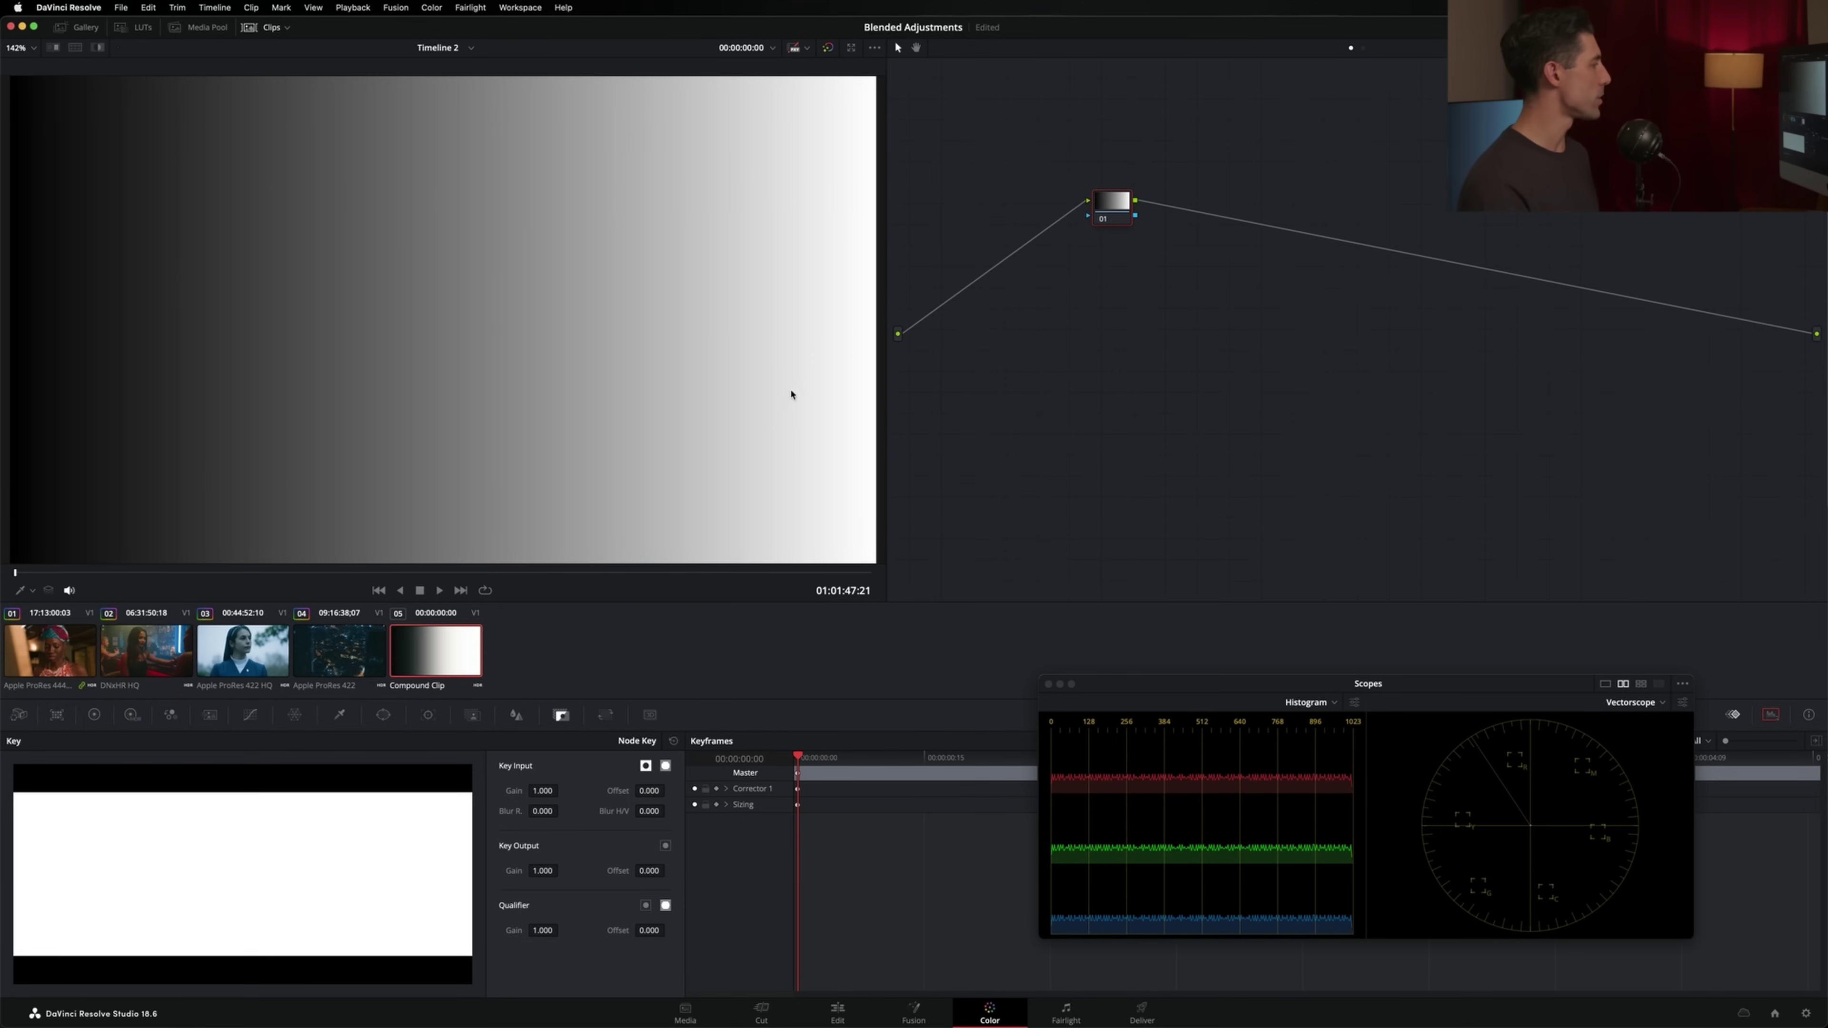
{"action": "left_click", "coordinate": [1325, 705]}
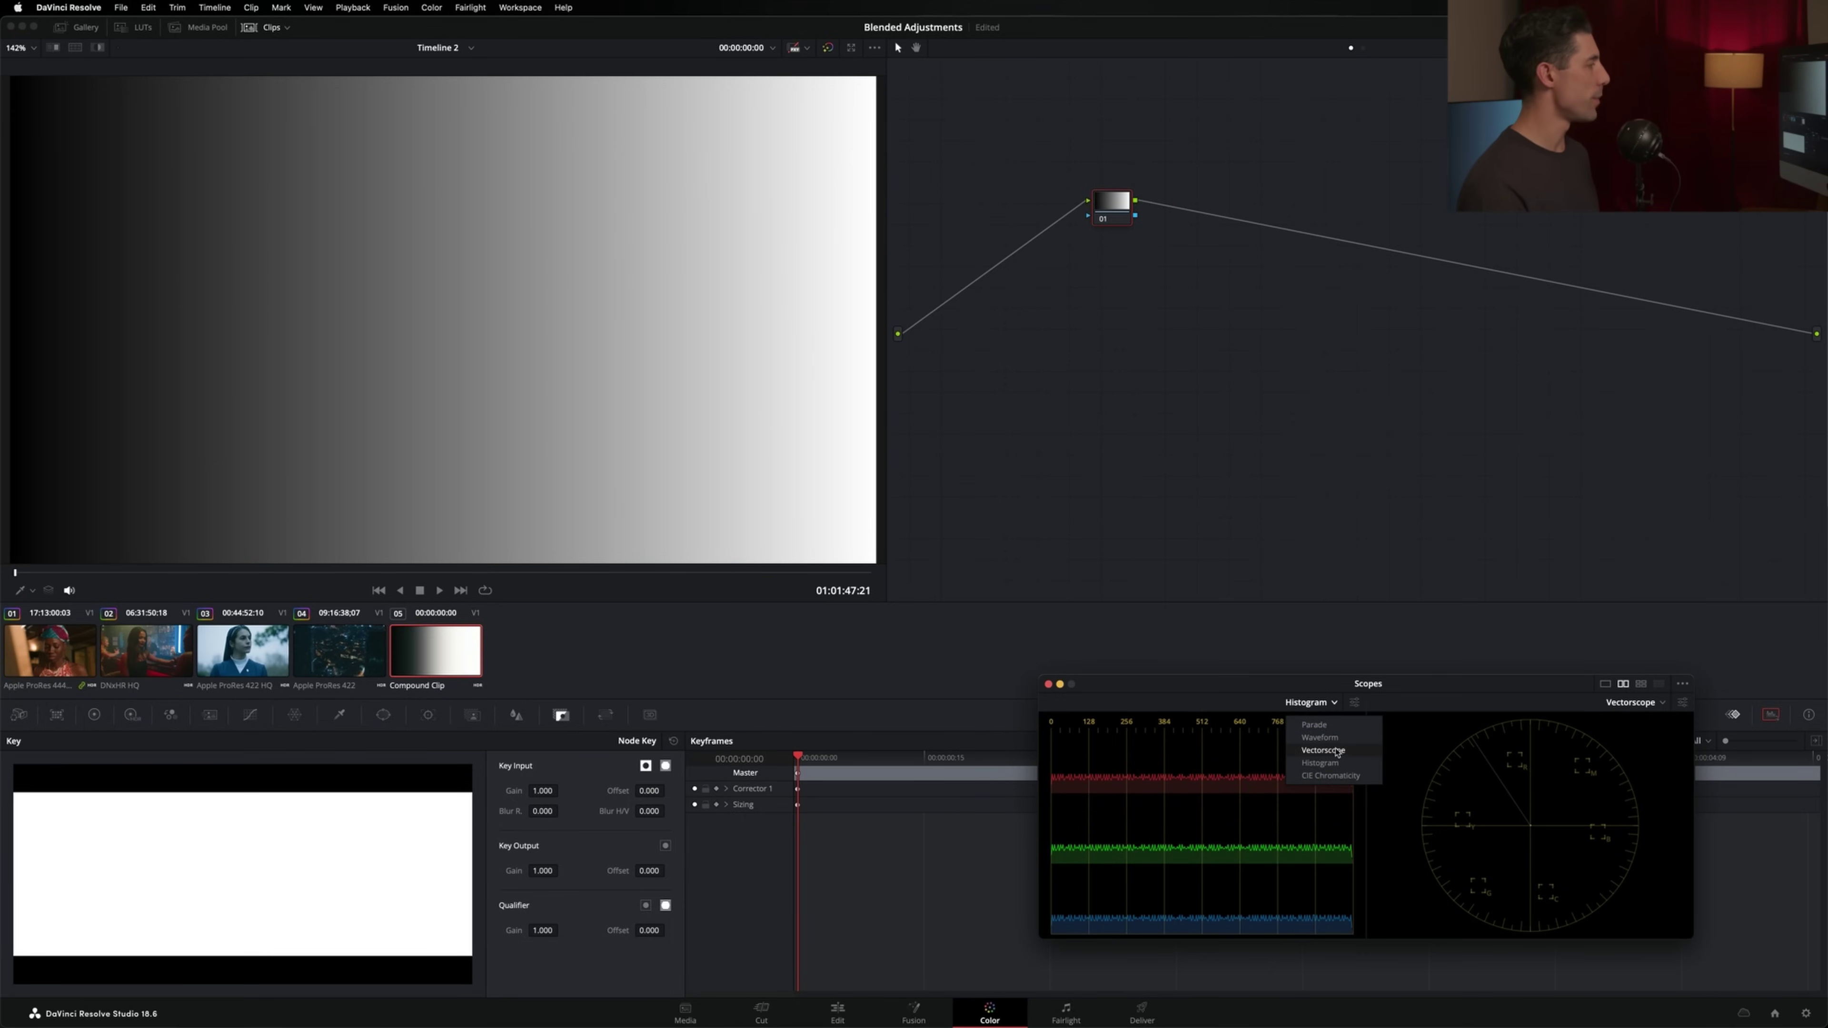
{"action": "left_click", "coordinate": [1335, 739]}
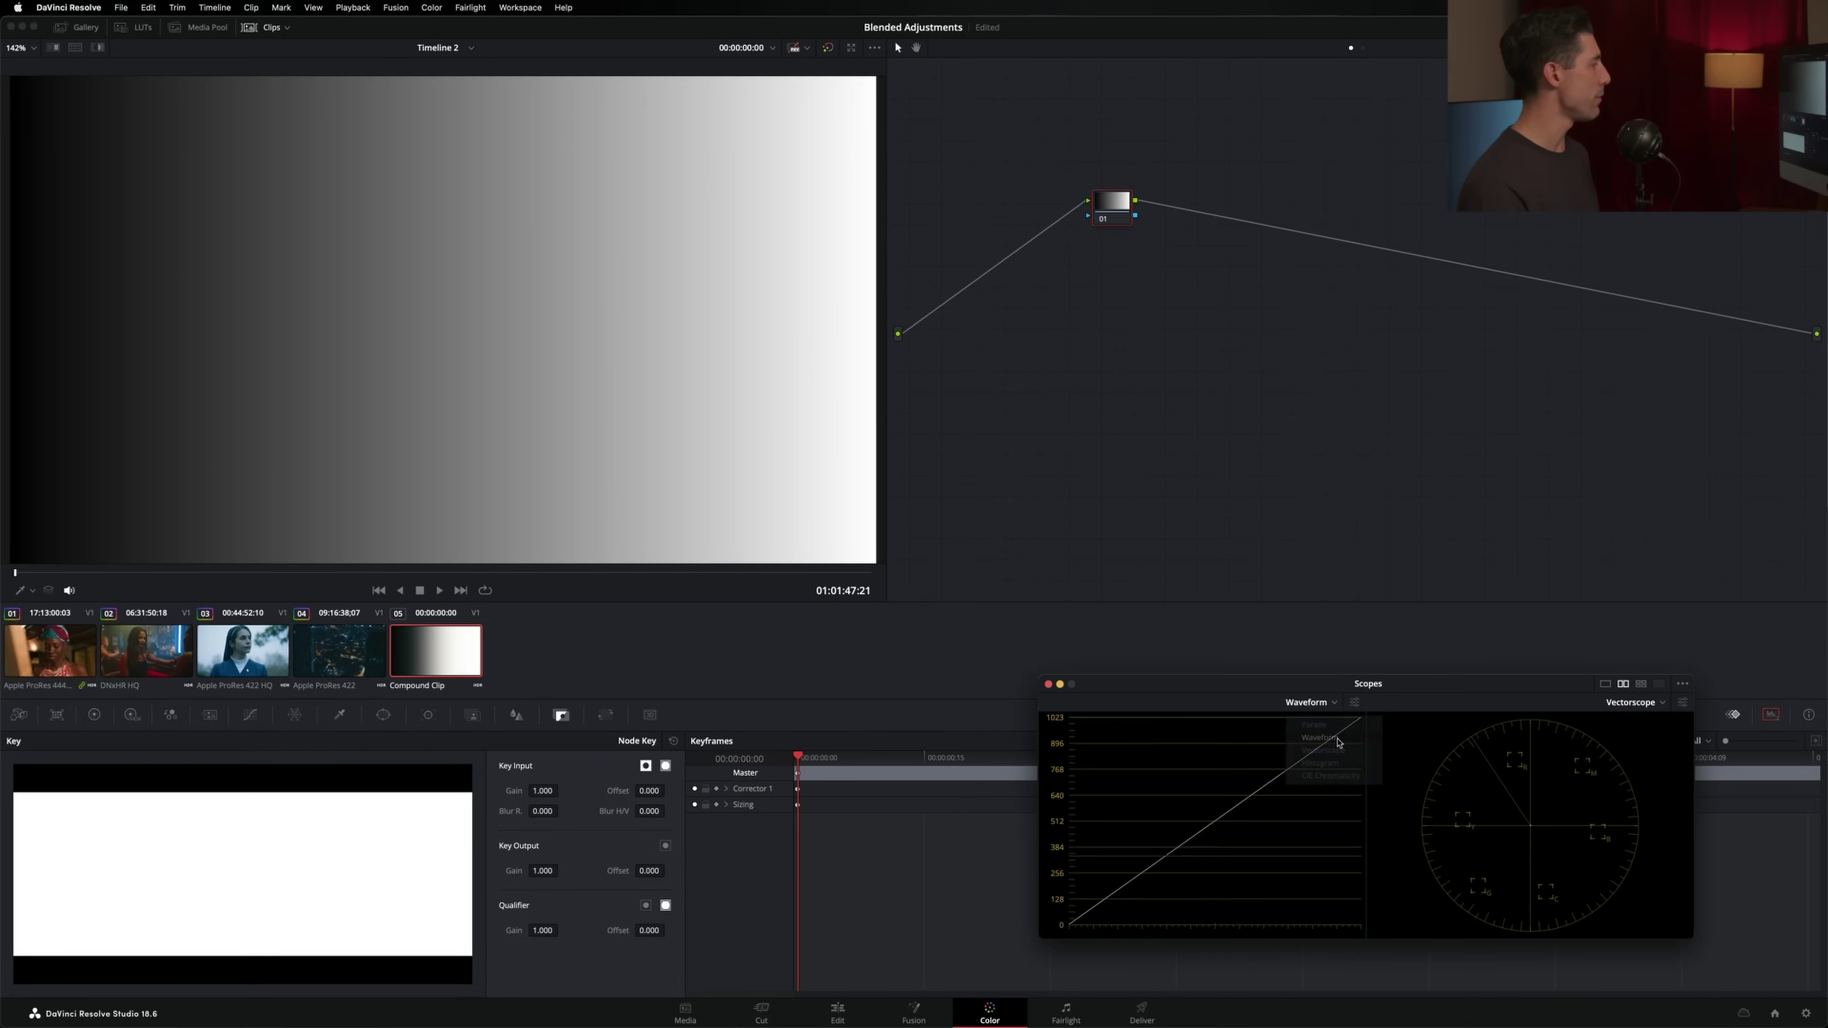
Step: Copy the grades of clips 01, 02, 03 and 04 in turn onto the grayscale compound clip to compare their tone curves
{"action": "middle_click", "coordinate": [69, 648]}
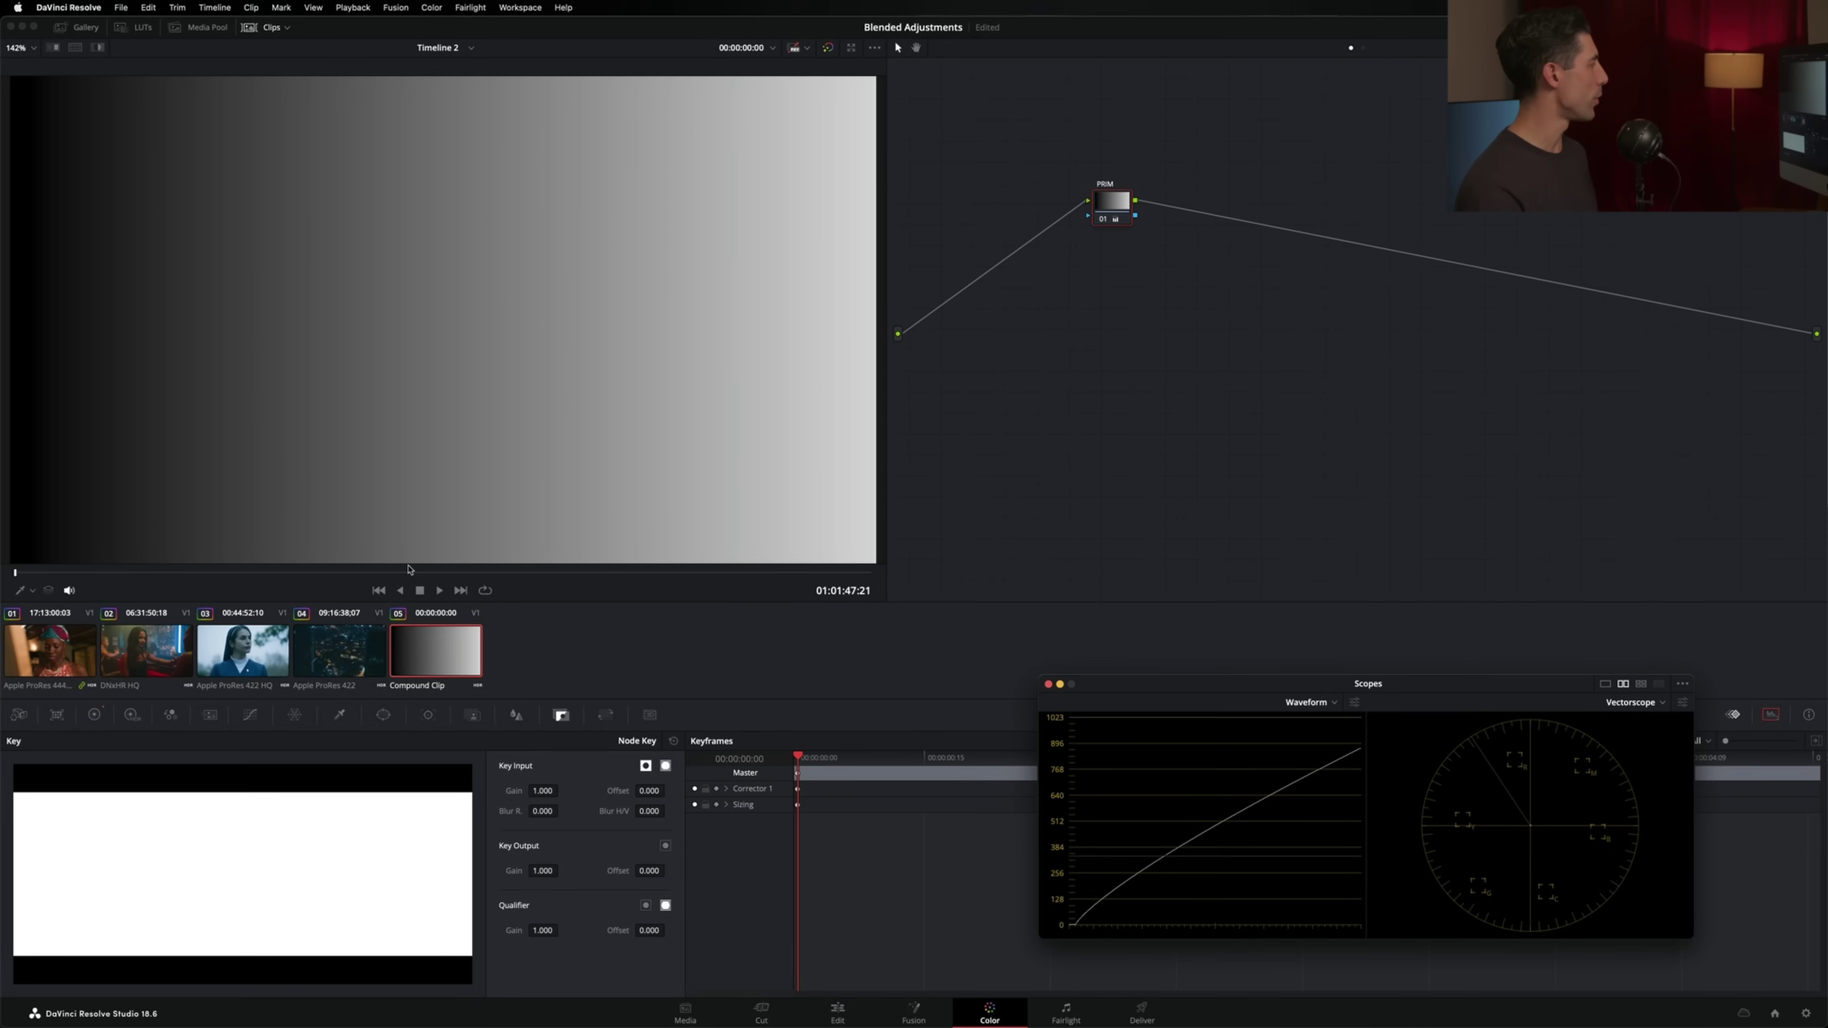
{"action": "middle_click", "coordinate": [135, 649]}
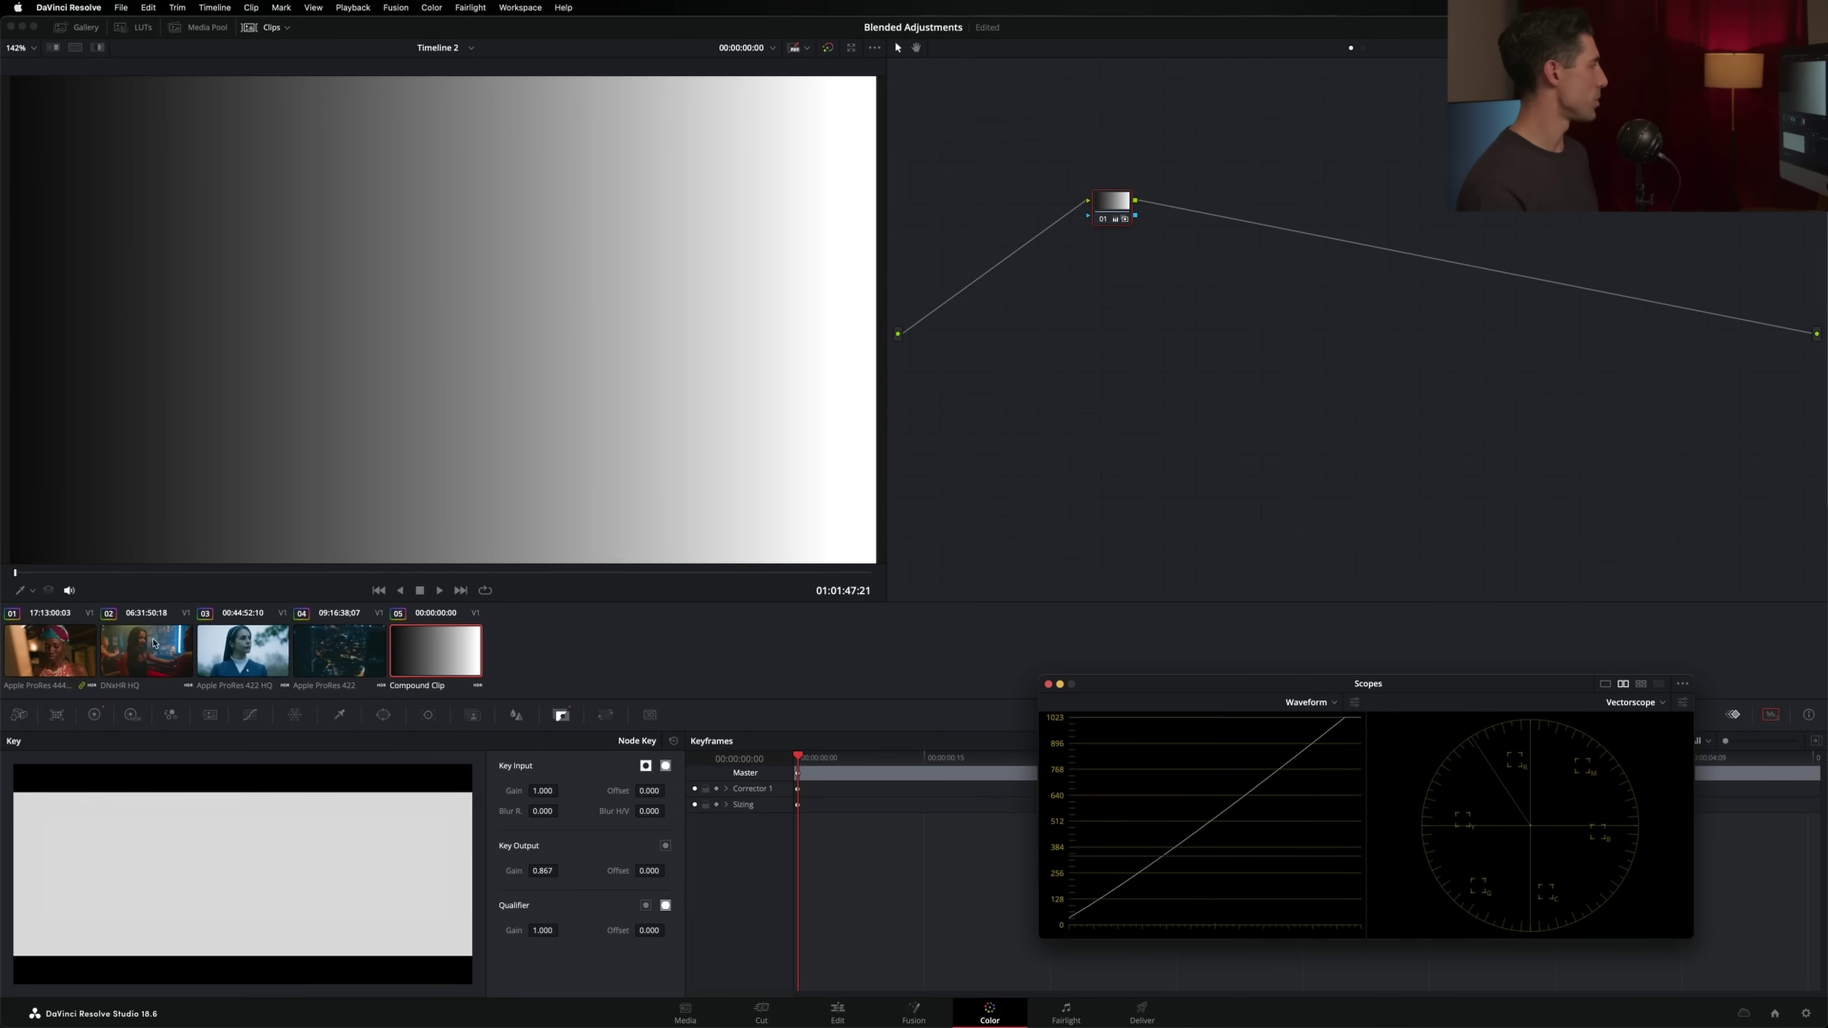
{"action": "middle_click", "coordinate": [229, 650]}
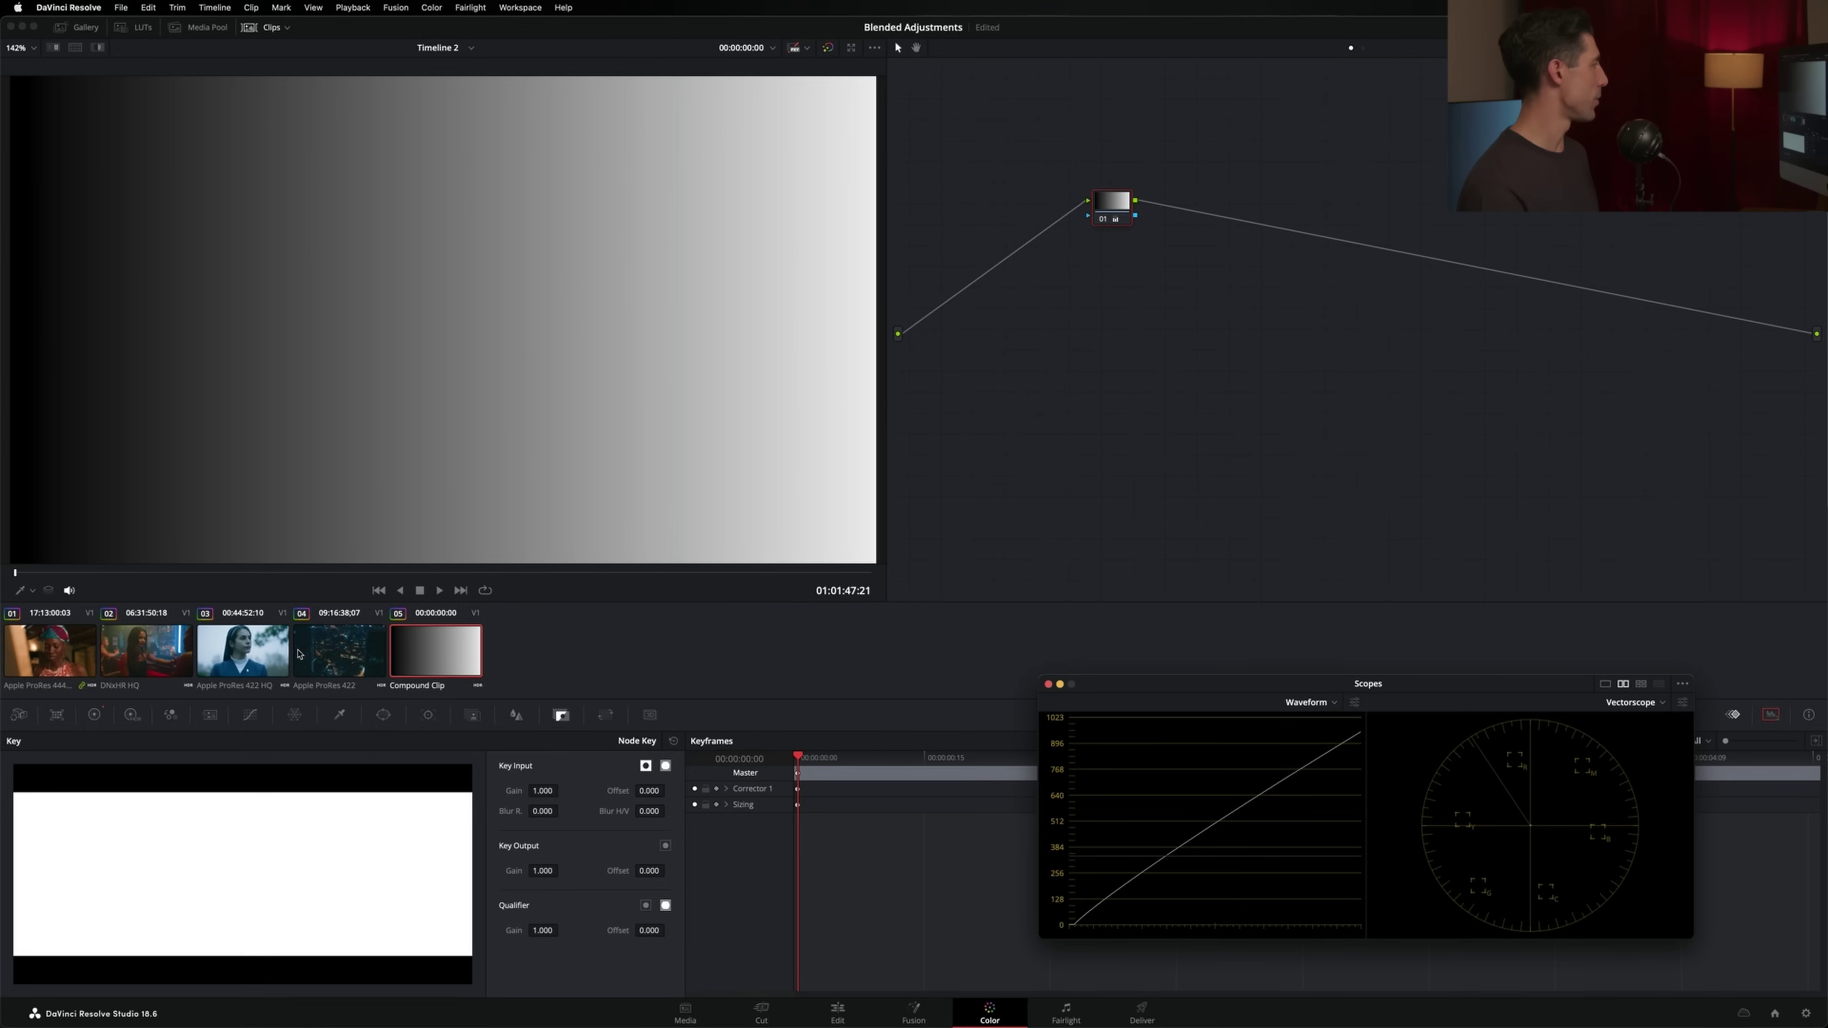
{"action": "middle_click", "coordinate": [321, 653]}
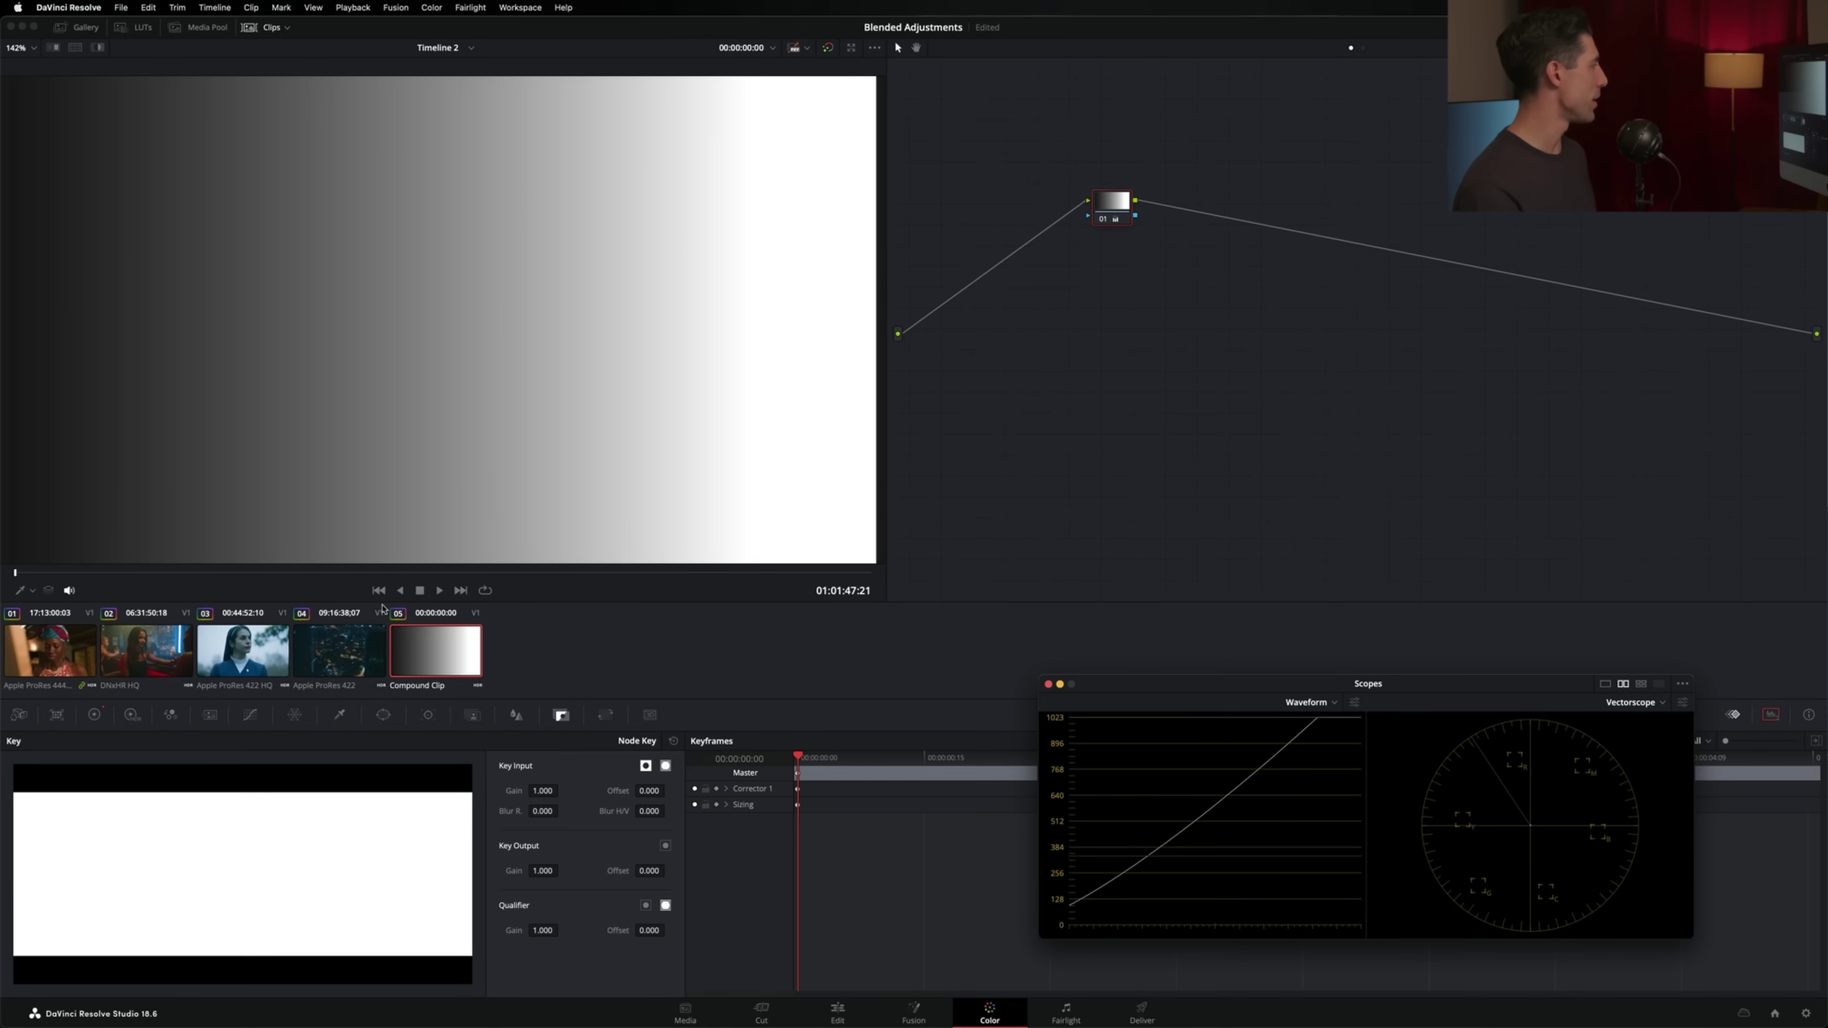
Step: Examine the night city clip's primary color wheel adjustments and return to the grayscale compound clip
{"action": "left_click", "coordinate": [336, 655]}
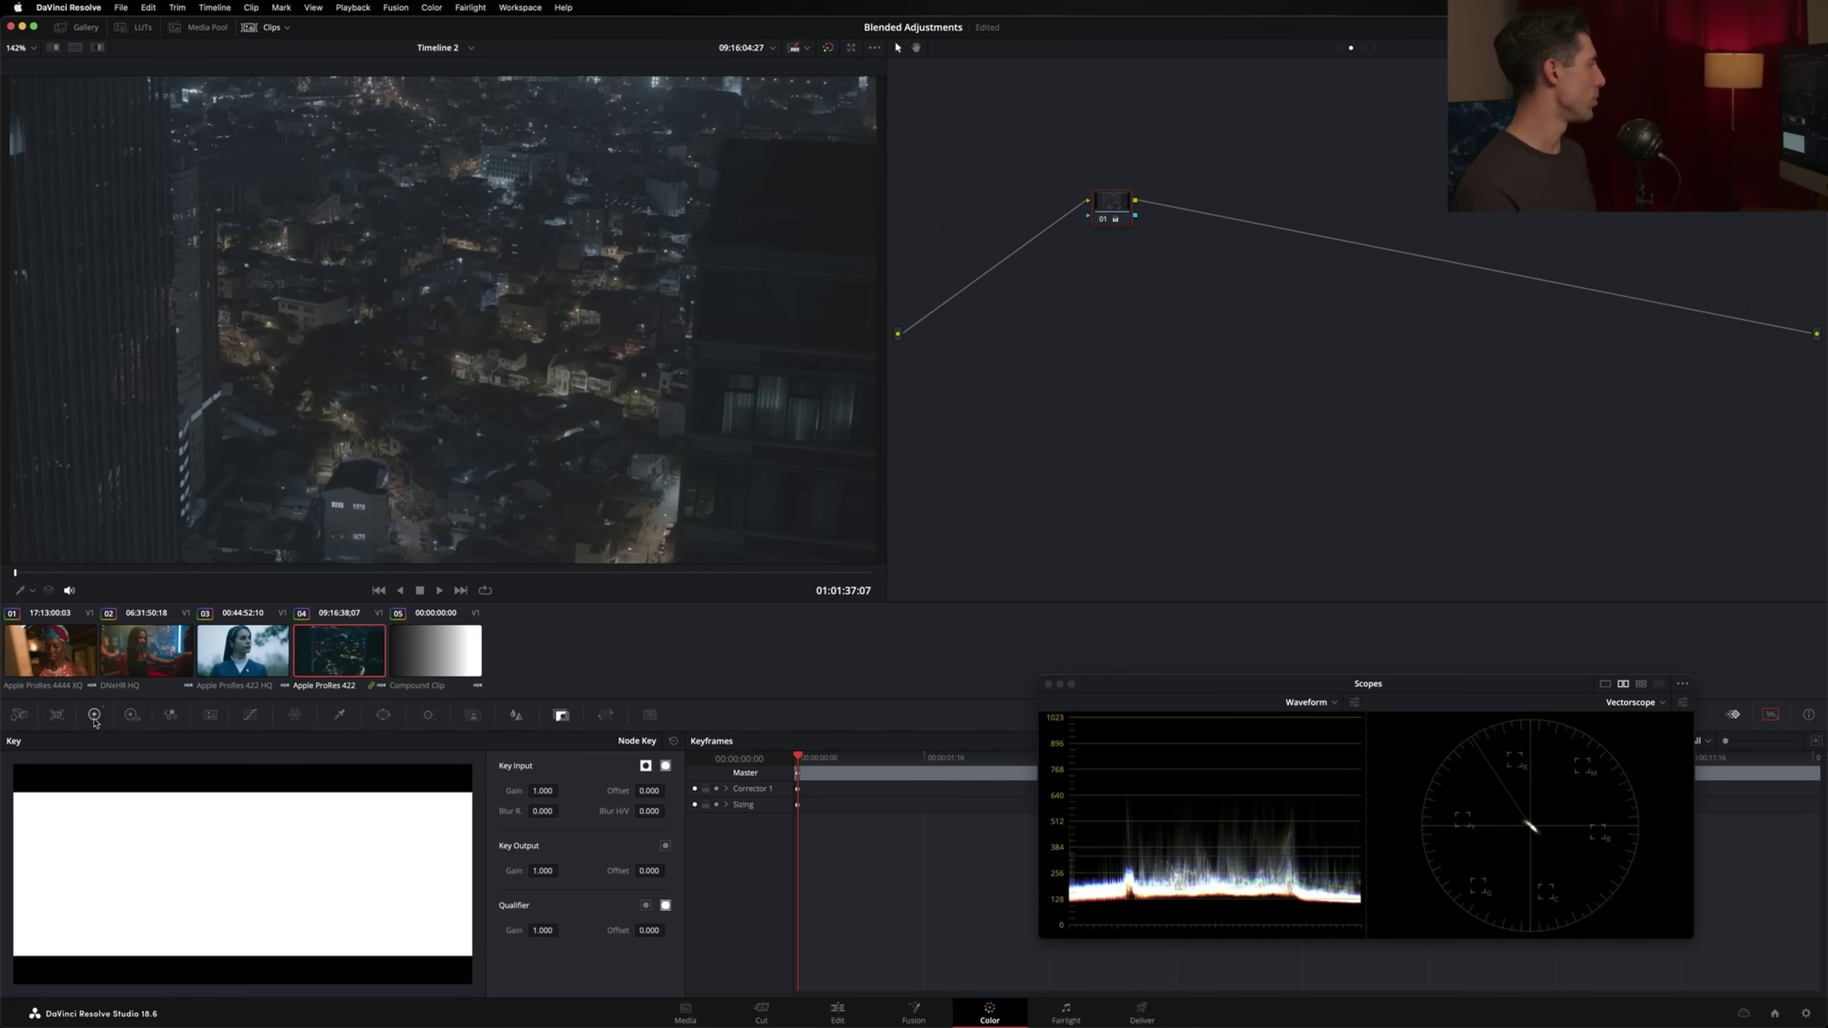
{"action": "left_click", "coordinate": [95, 714]}
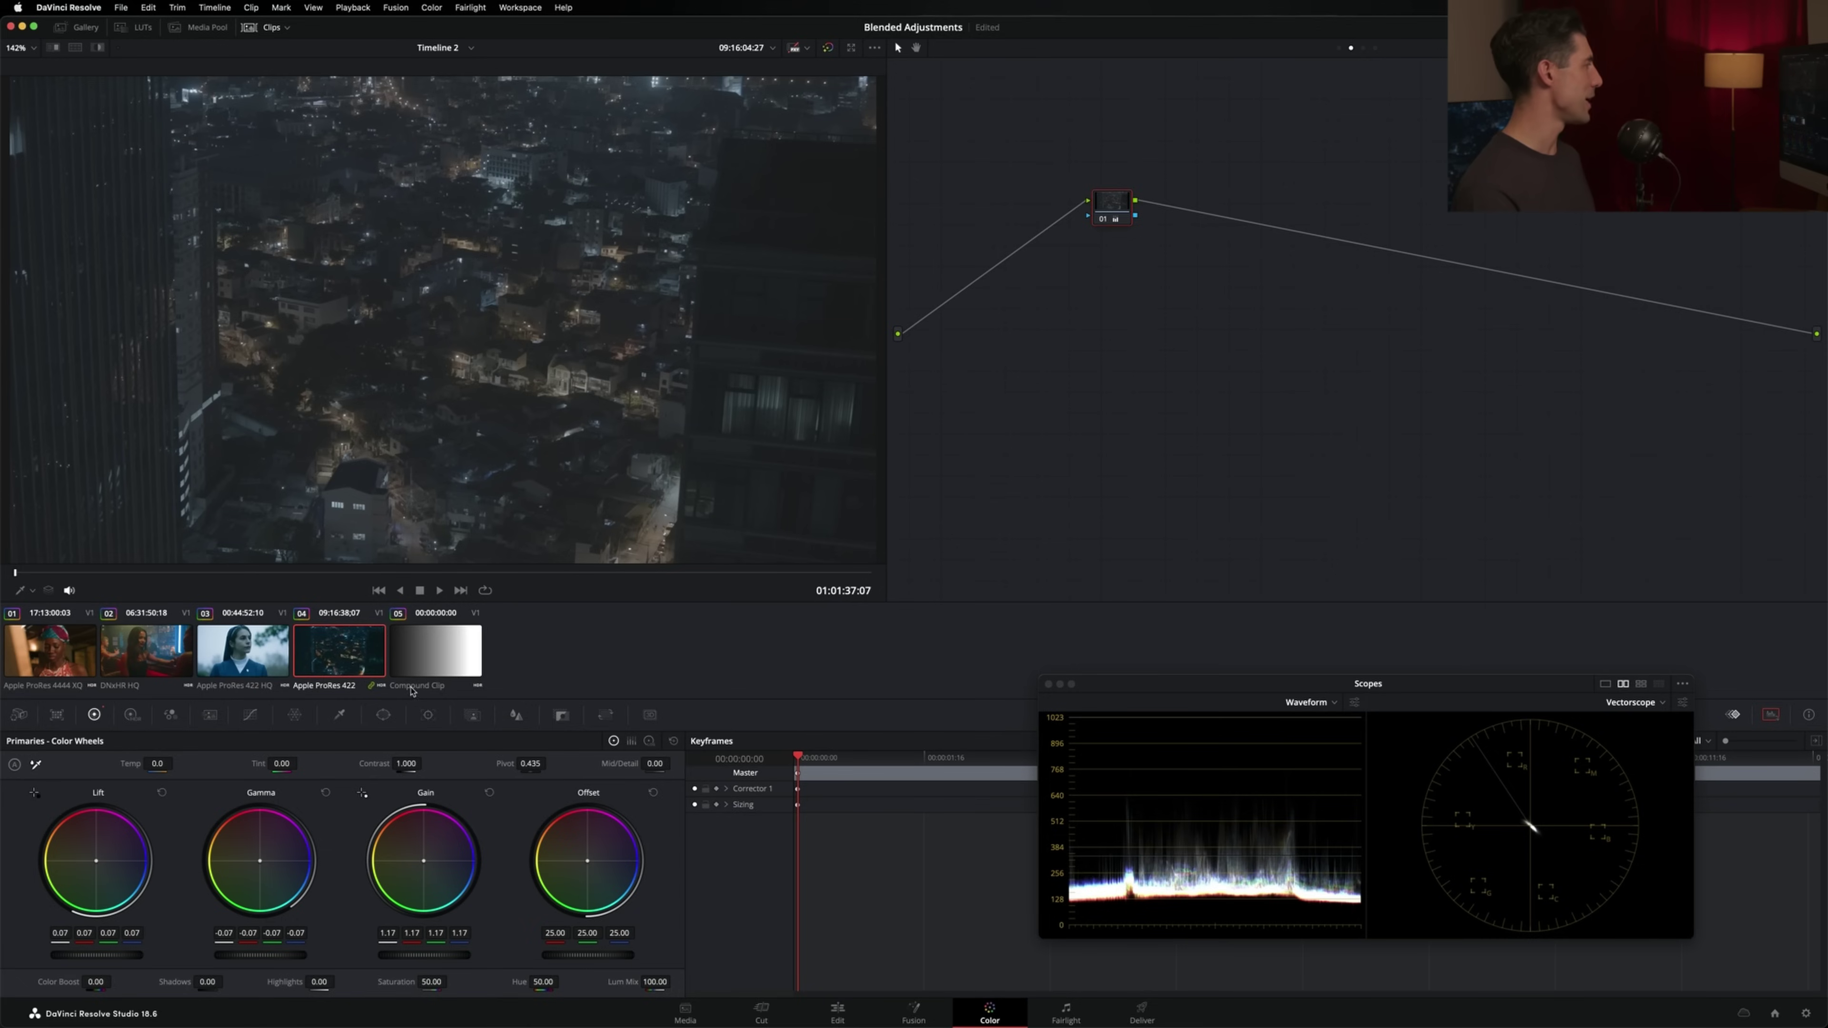
{"action": "left_click", "coordinate": [419, 655]}
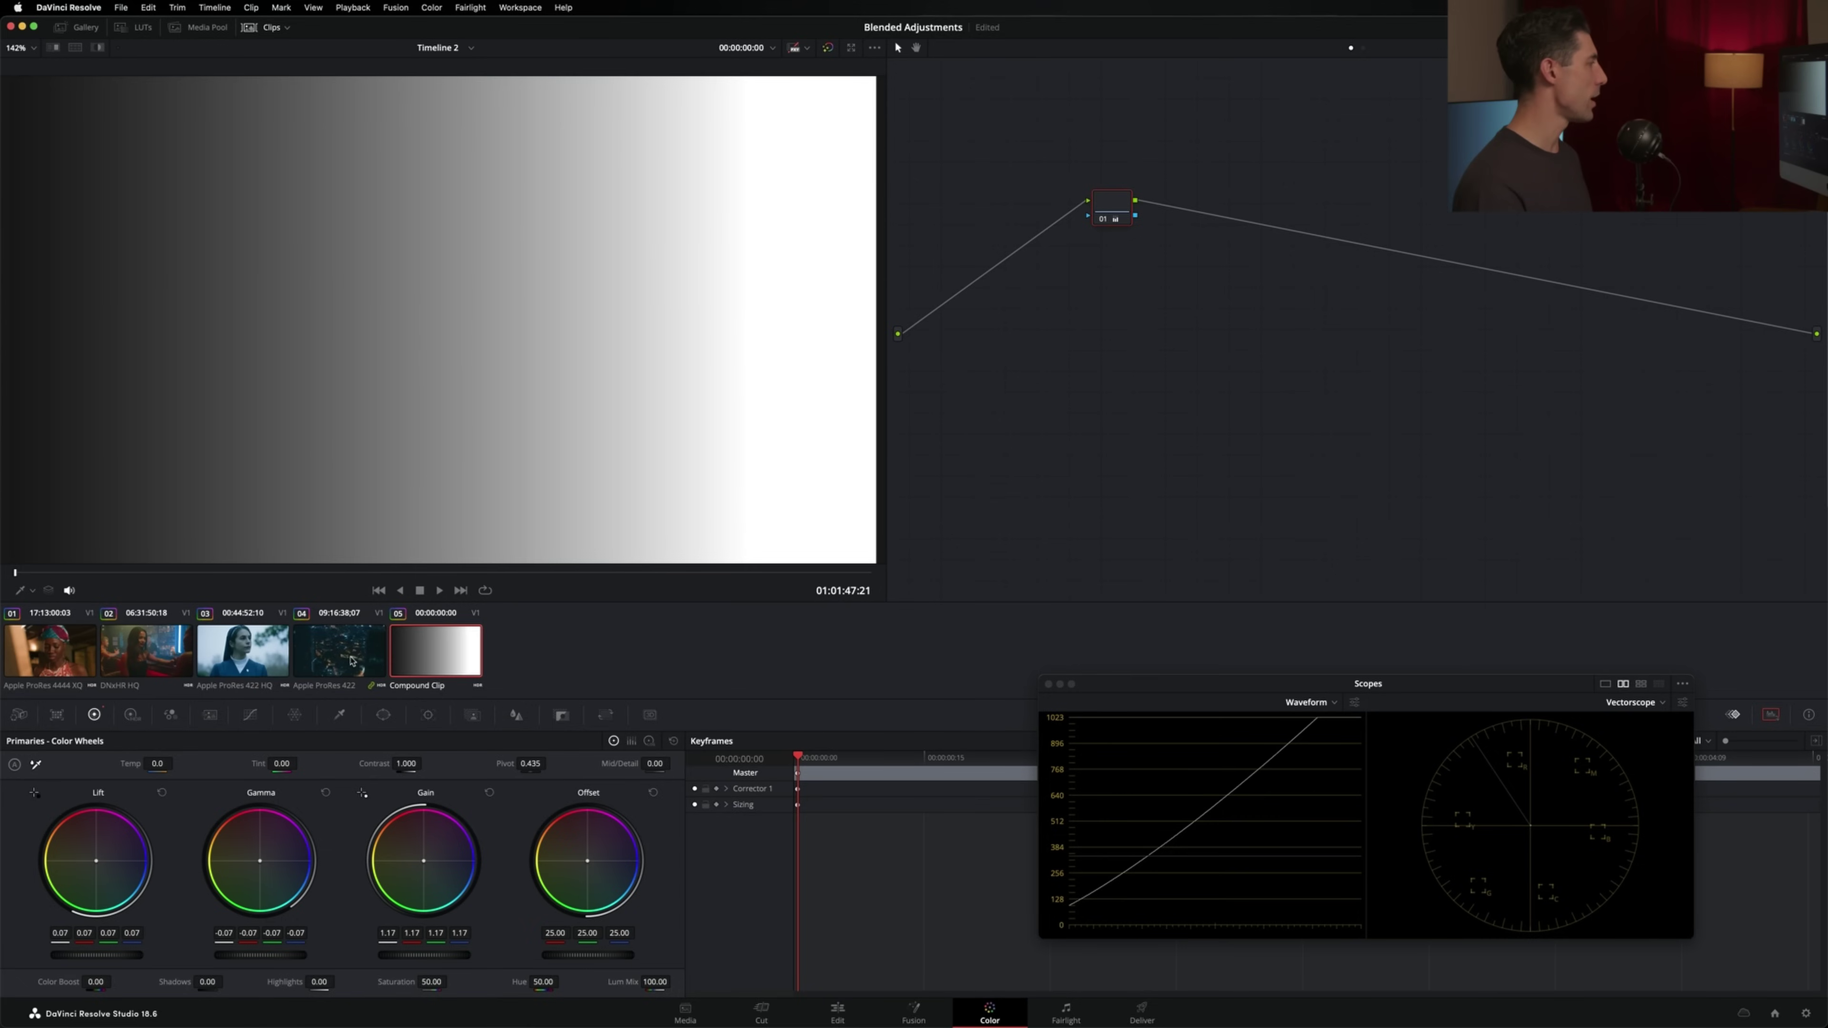